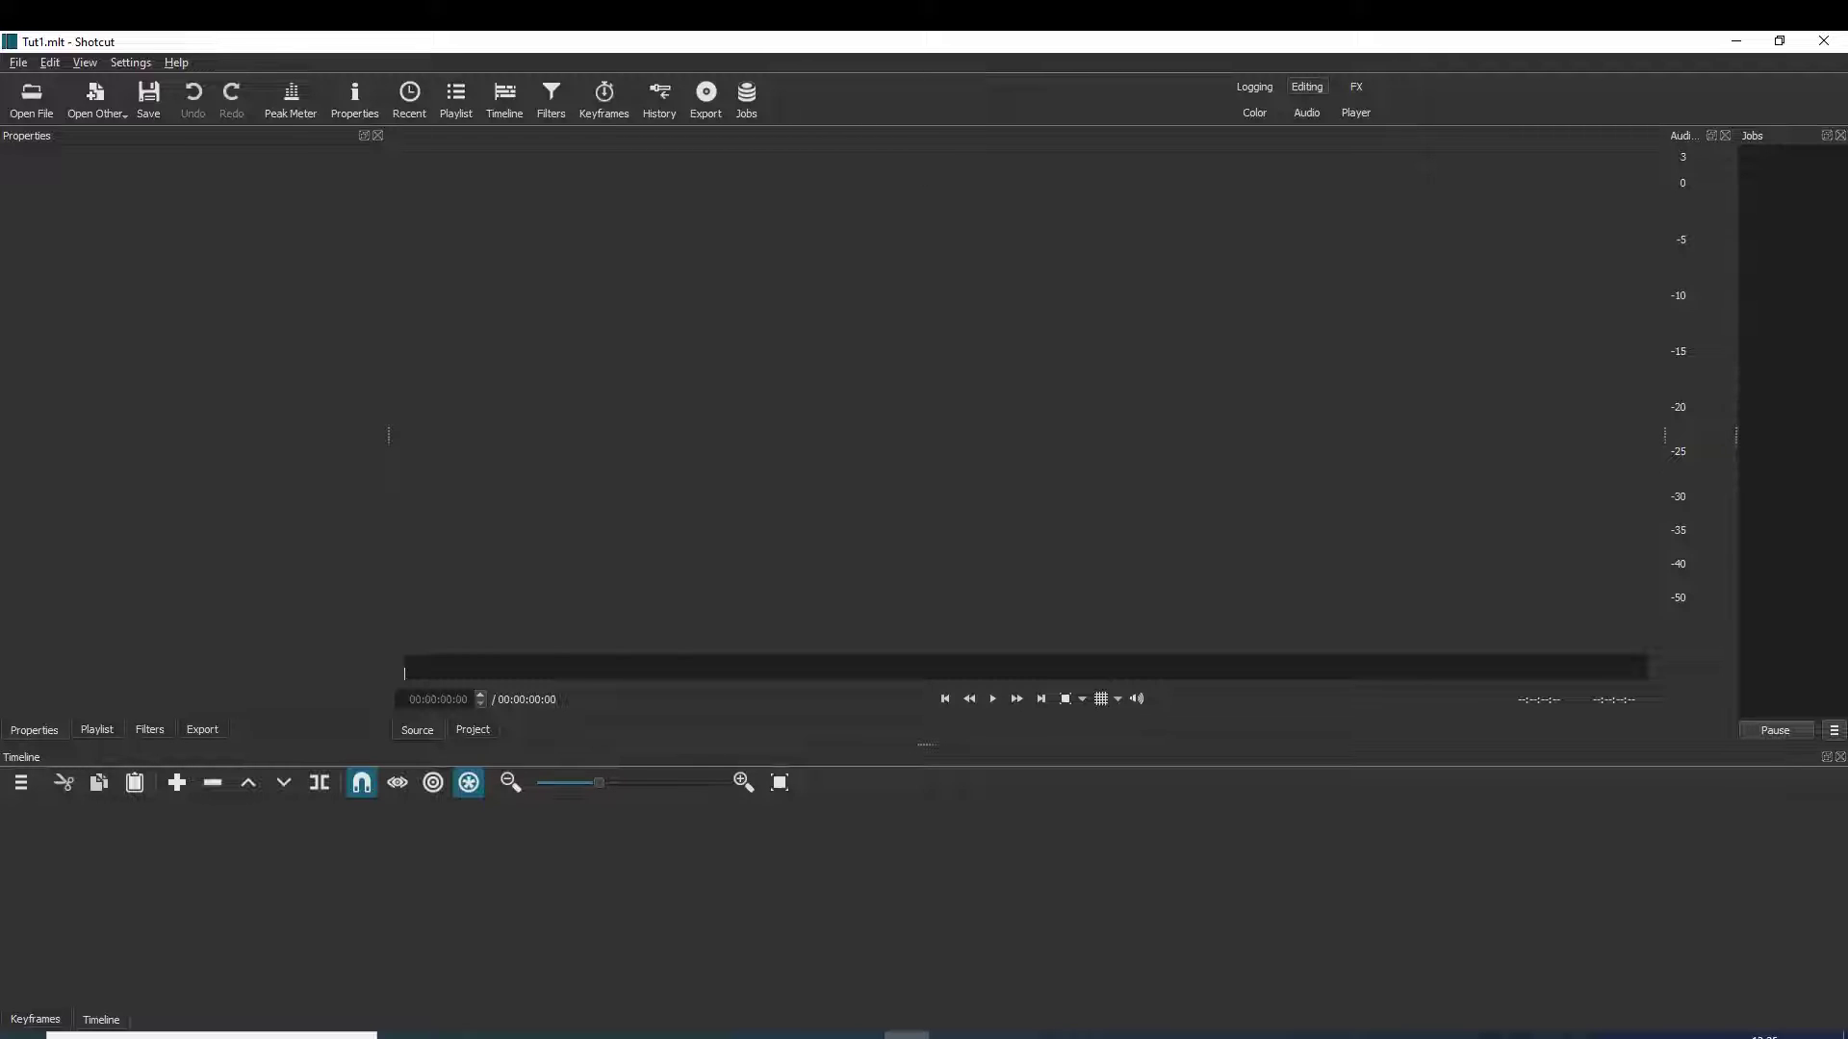
left_click(134, 62)
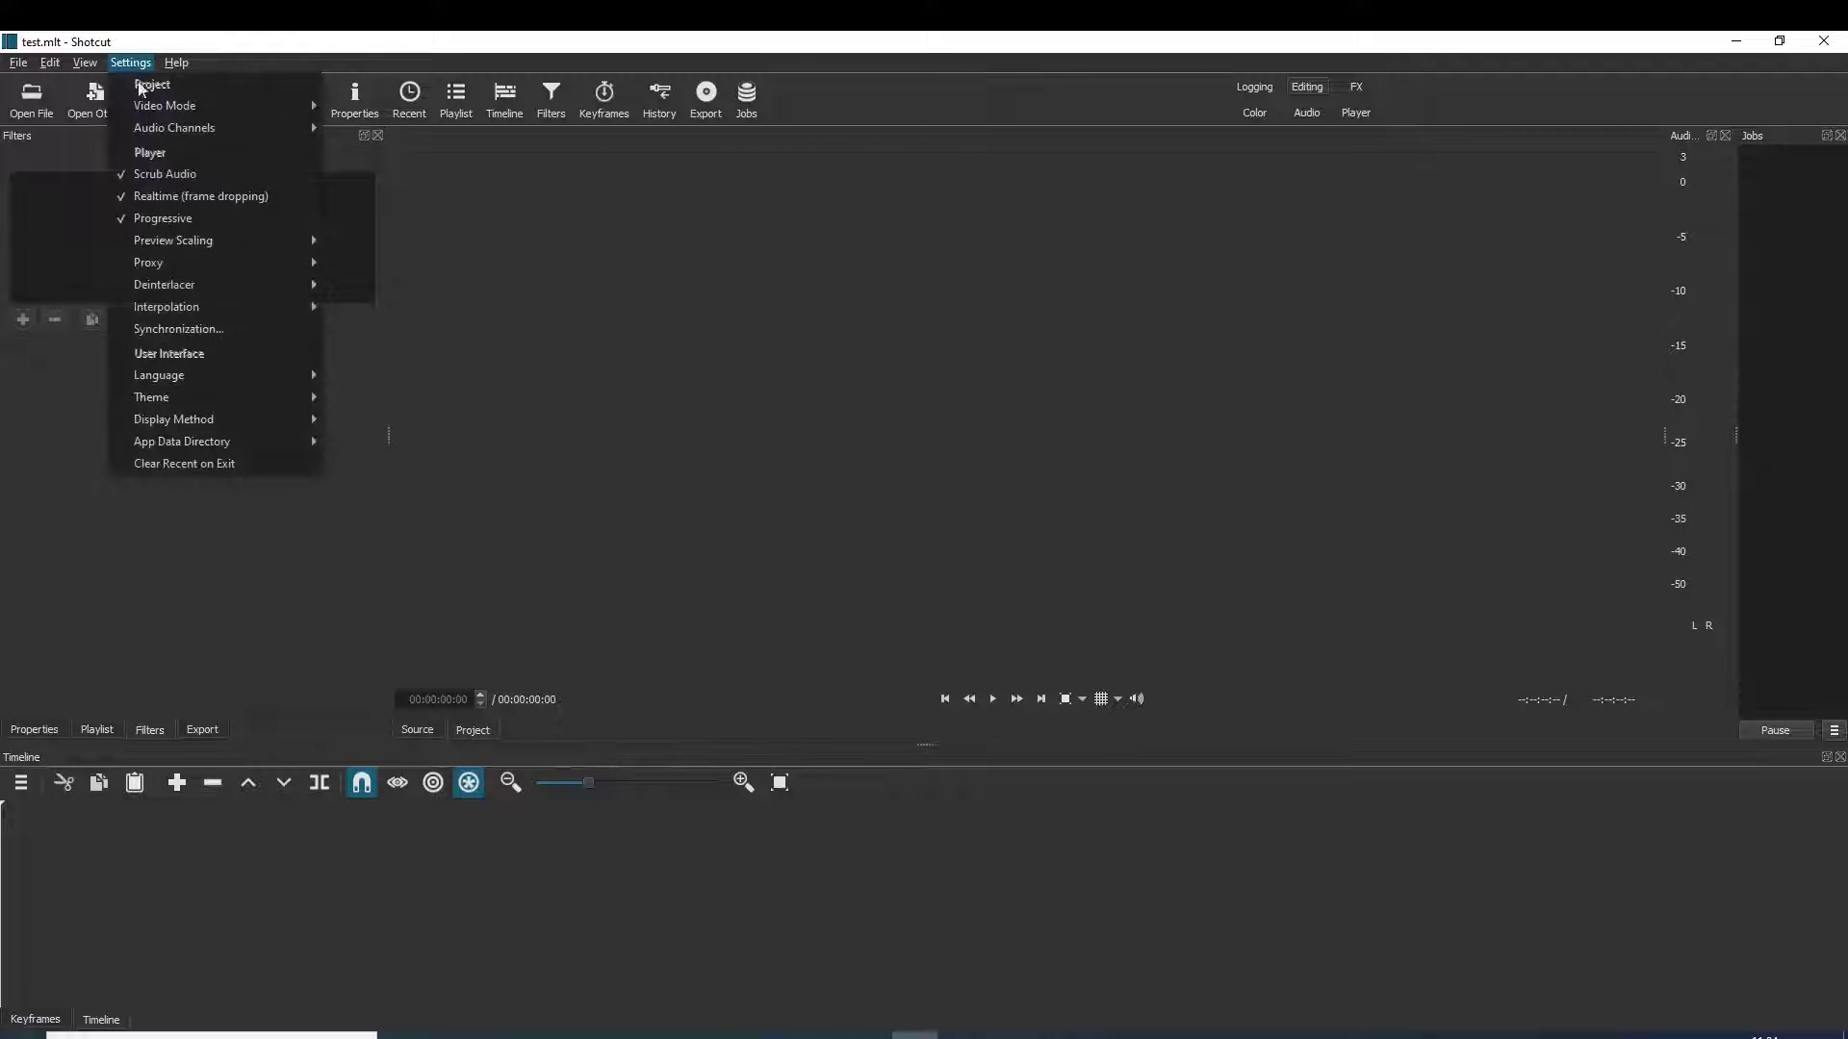
mouse_move(188, 374)
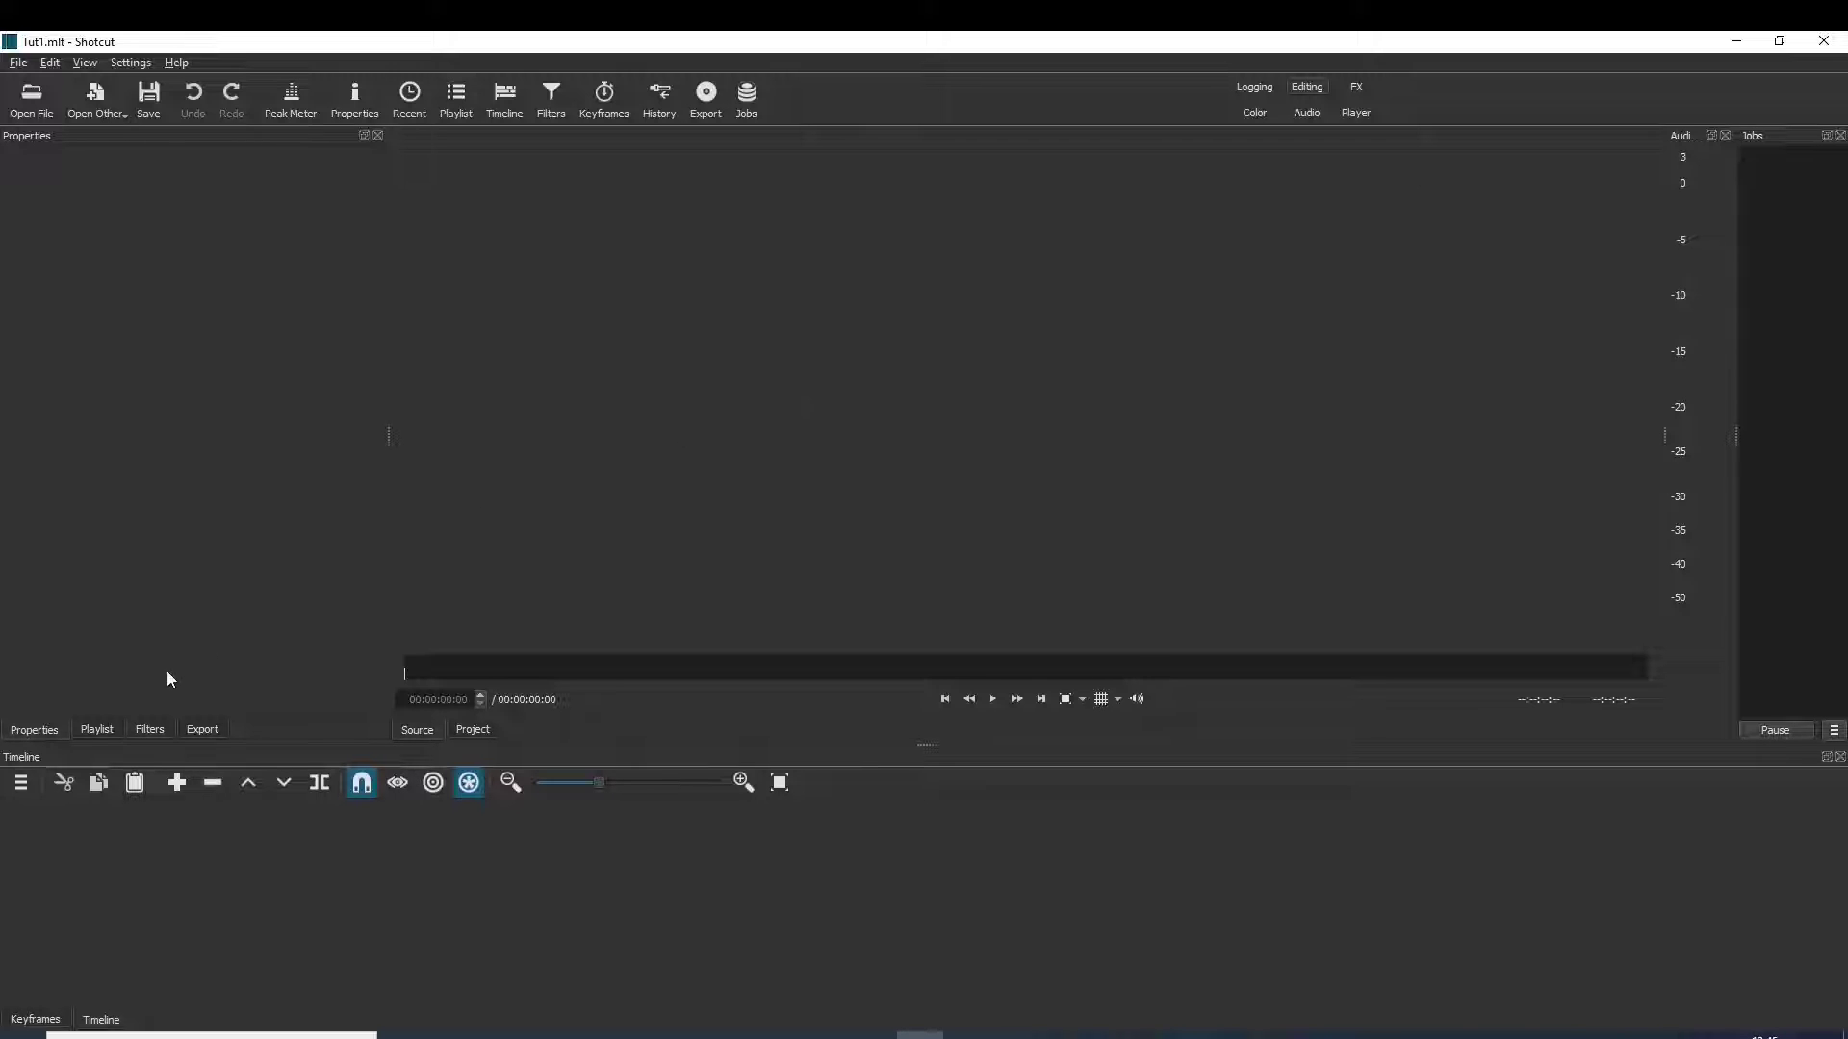
Add the Mountains - 48873 video from the Shotcut Fix folder to the playlist and place it on video track V1
left_click(97, 730)
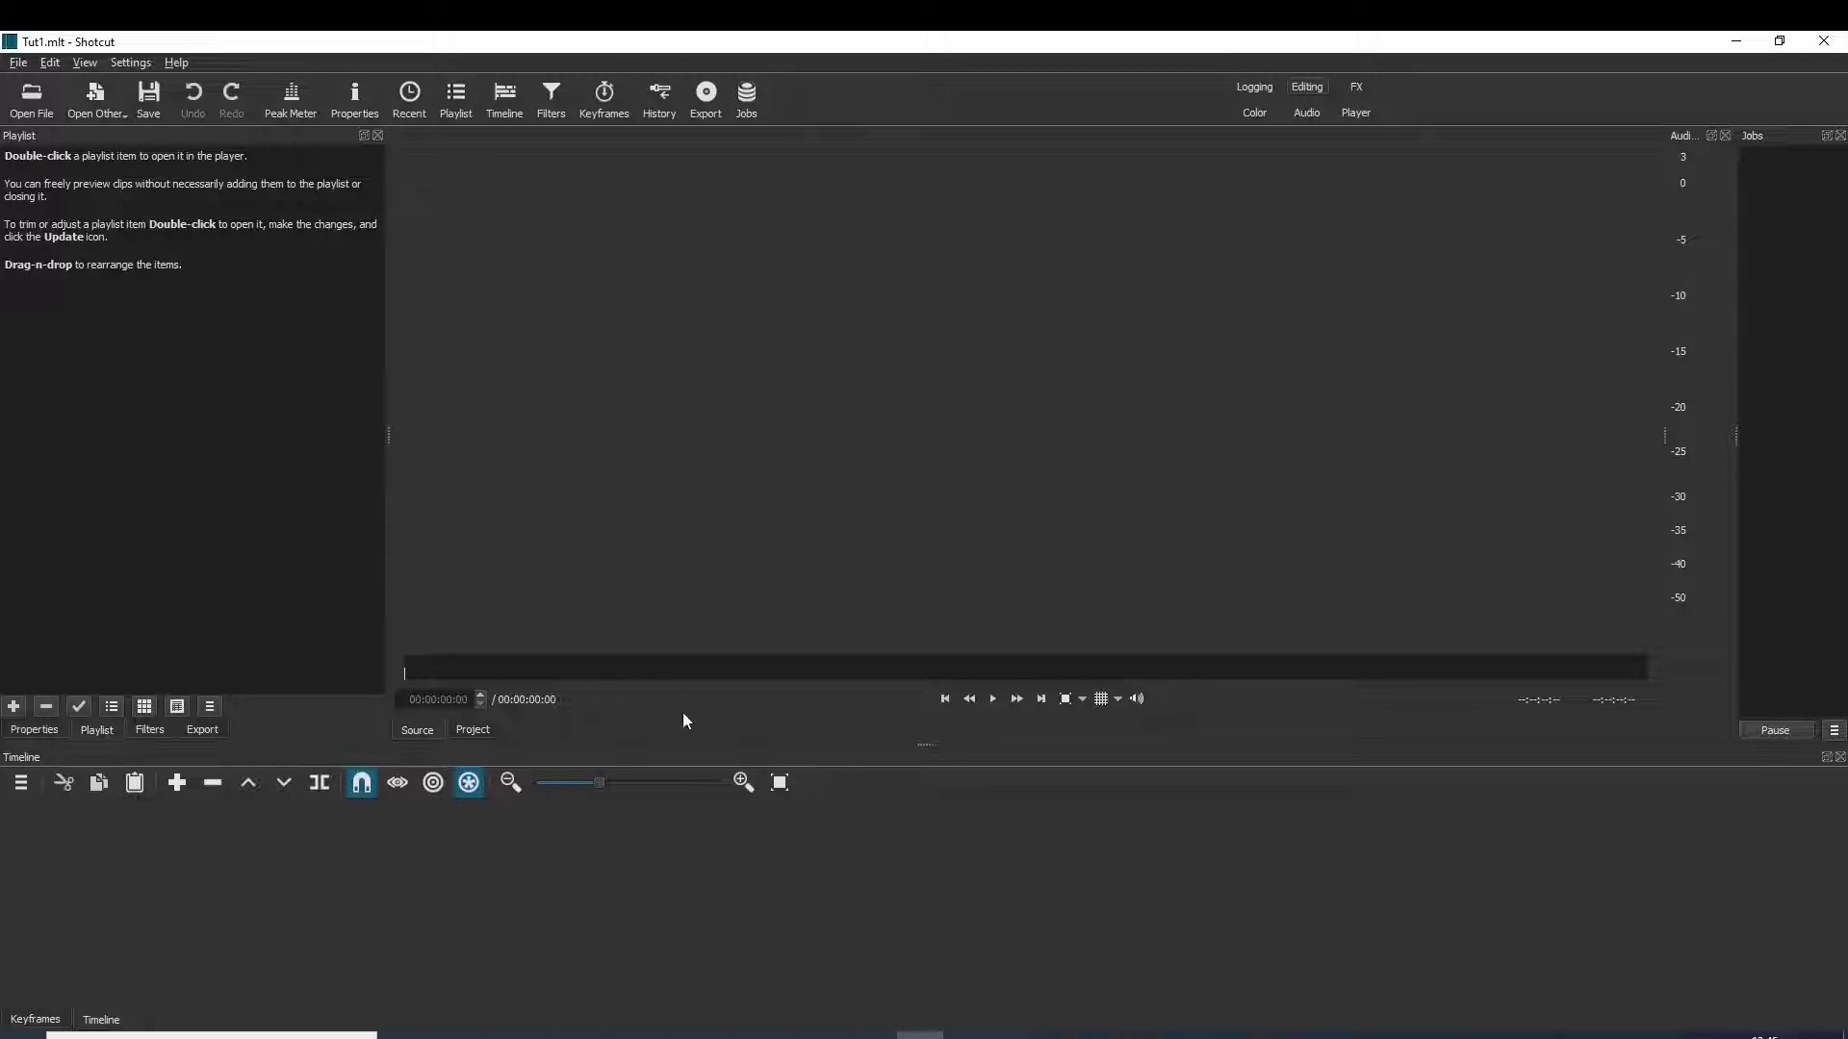
left_click(607, 1031)
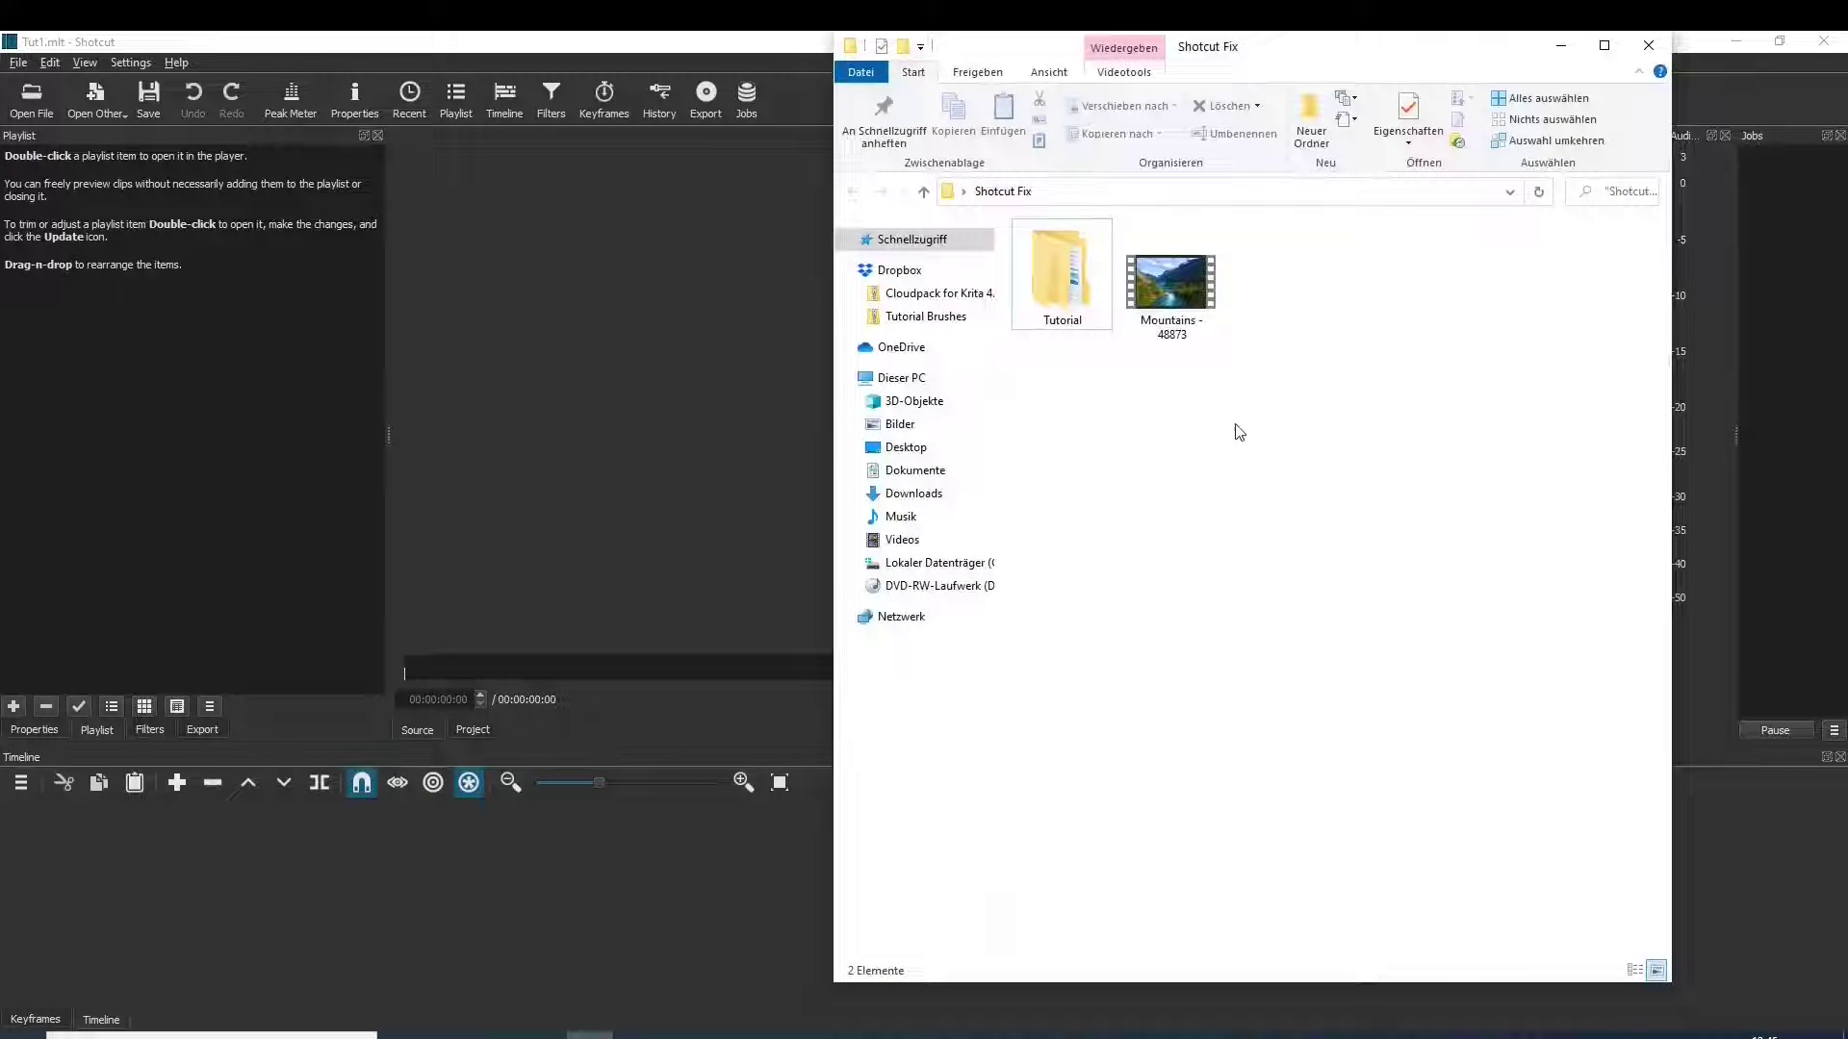
left_click_drag(1171, 288, 196, 492)
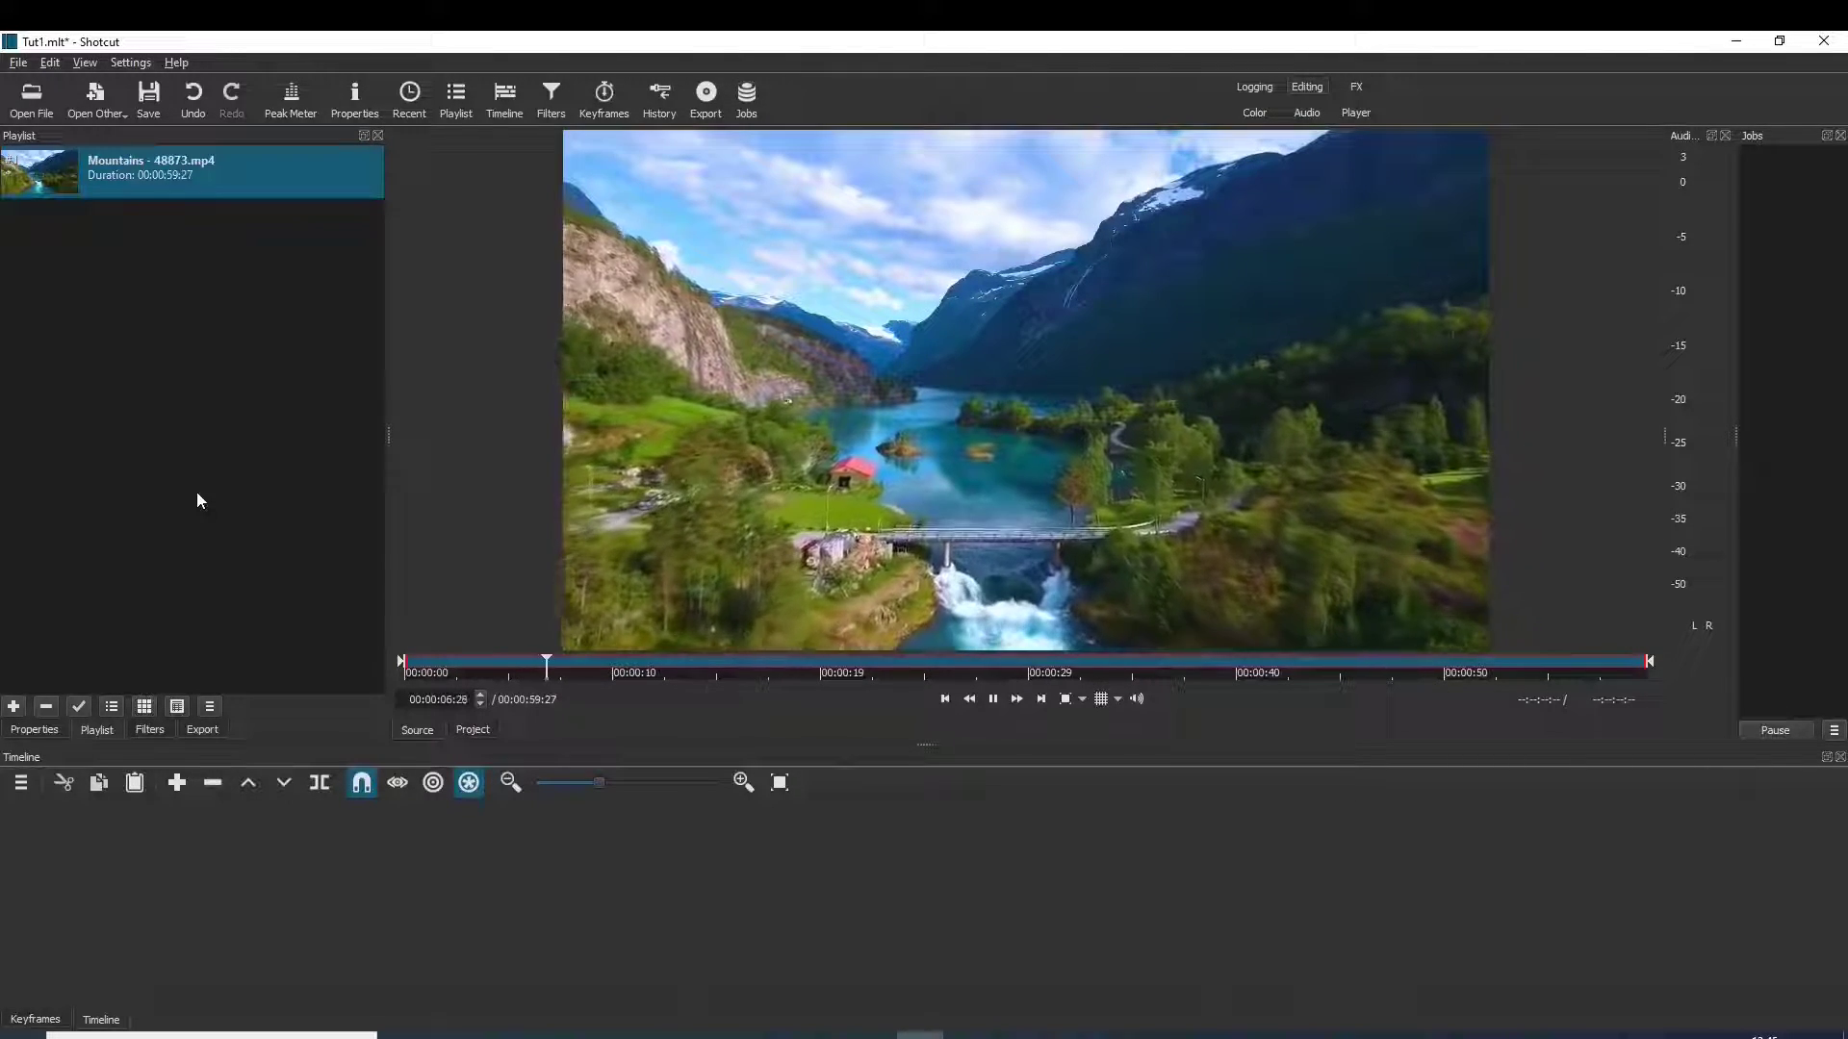
left_click_drag(147, 169, 485, 490)
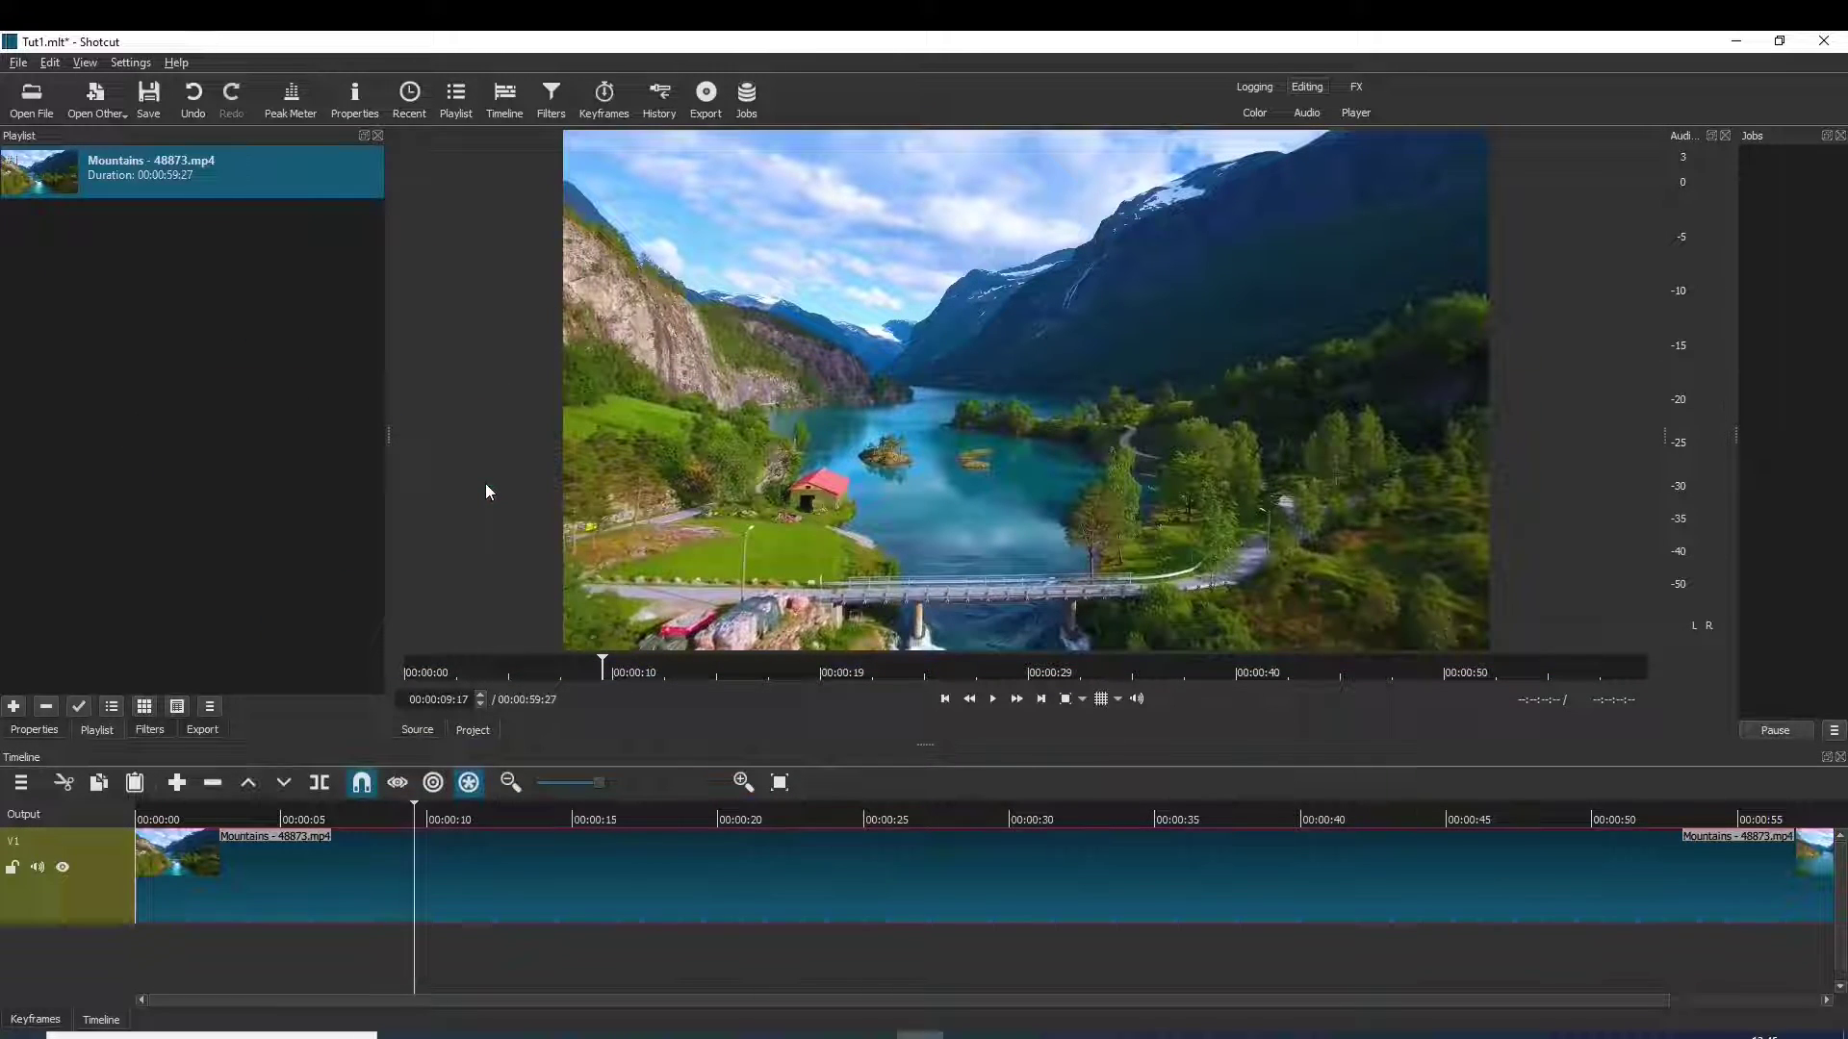
Split the Mountains clip on track V1 at 00:00:05:00 and again at 00:00:10:01
left_click(944, 699)
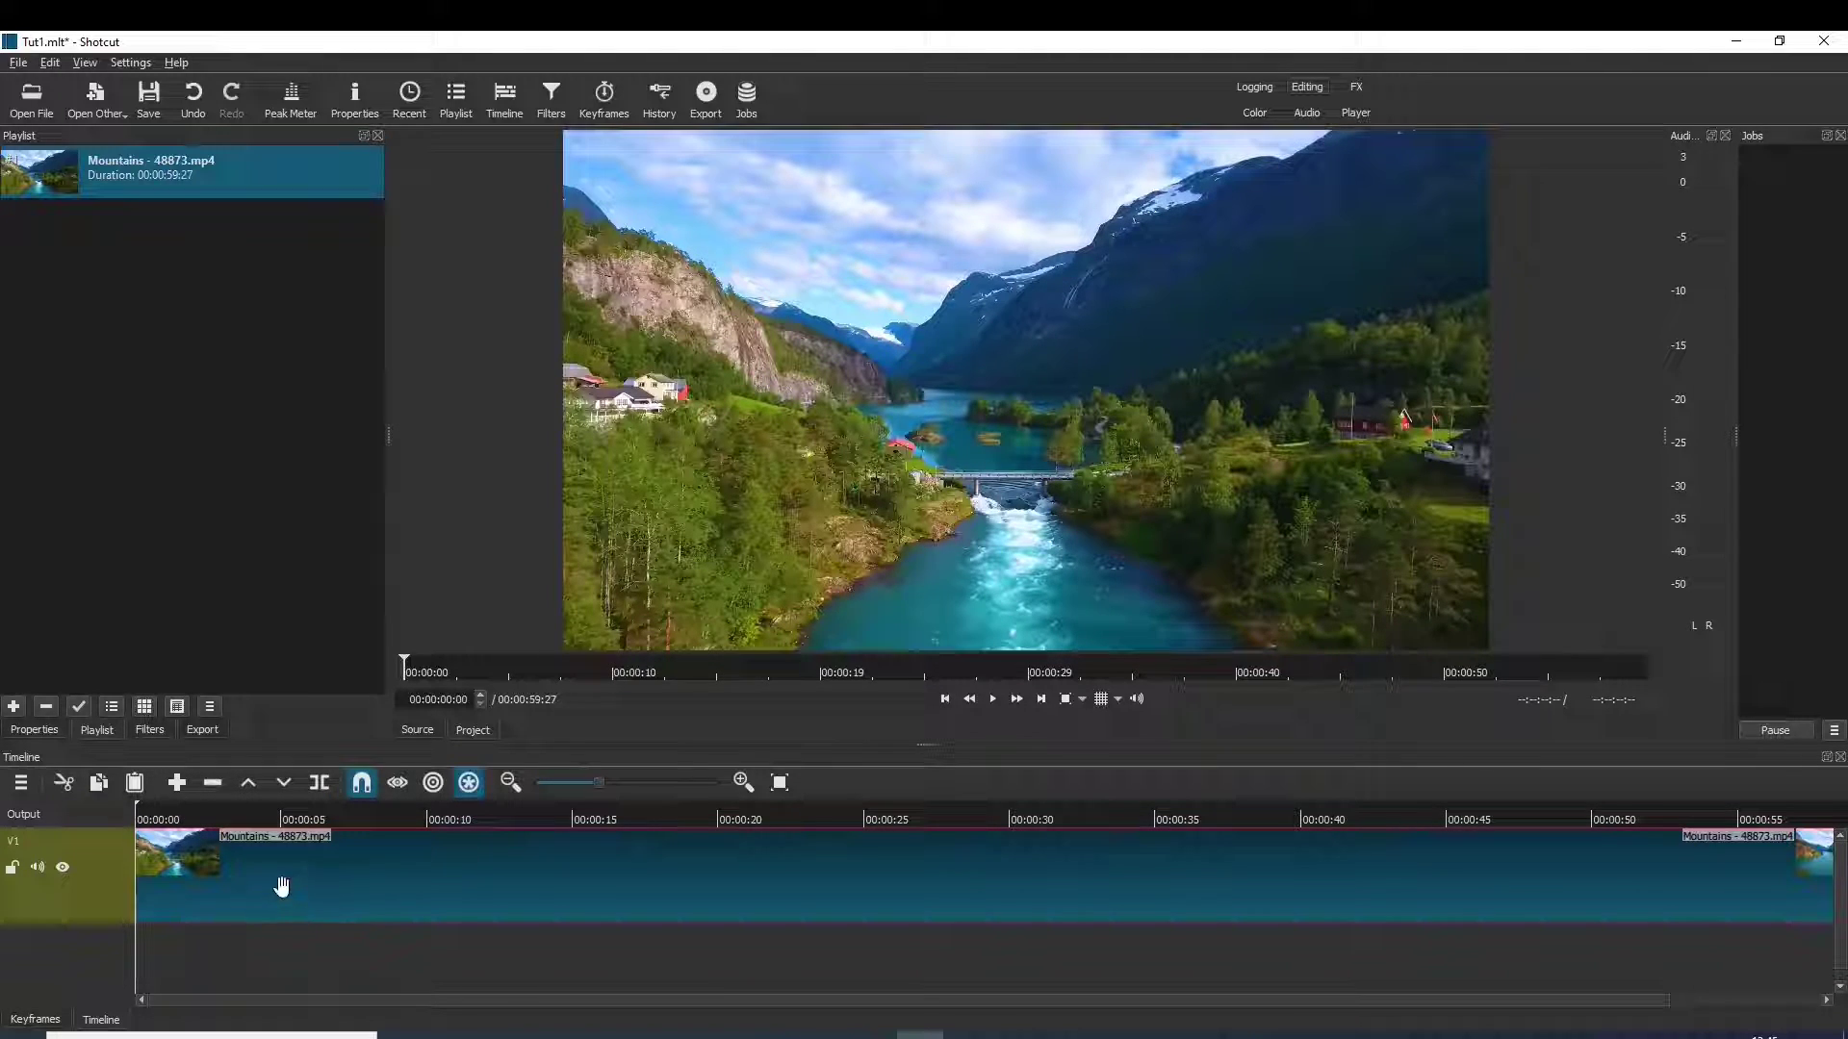
left_click_drag(137, 818, 281, 820)
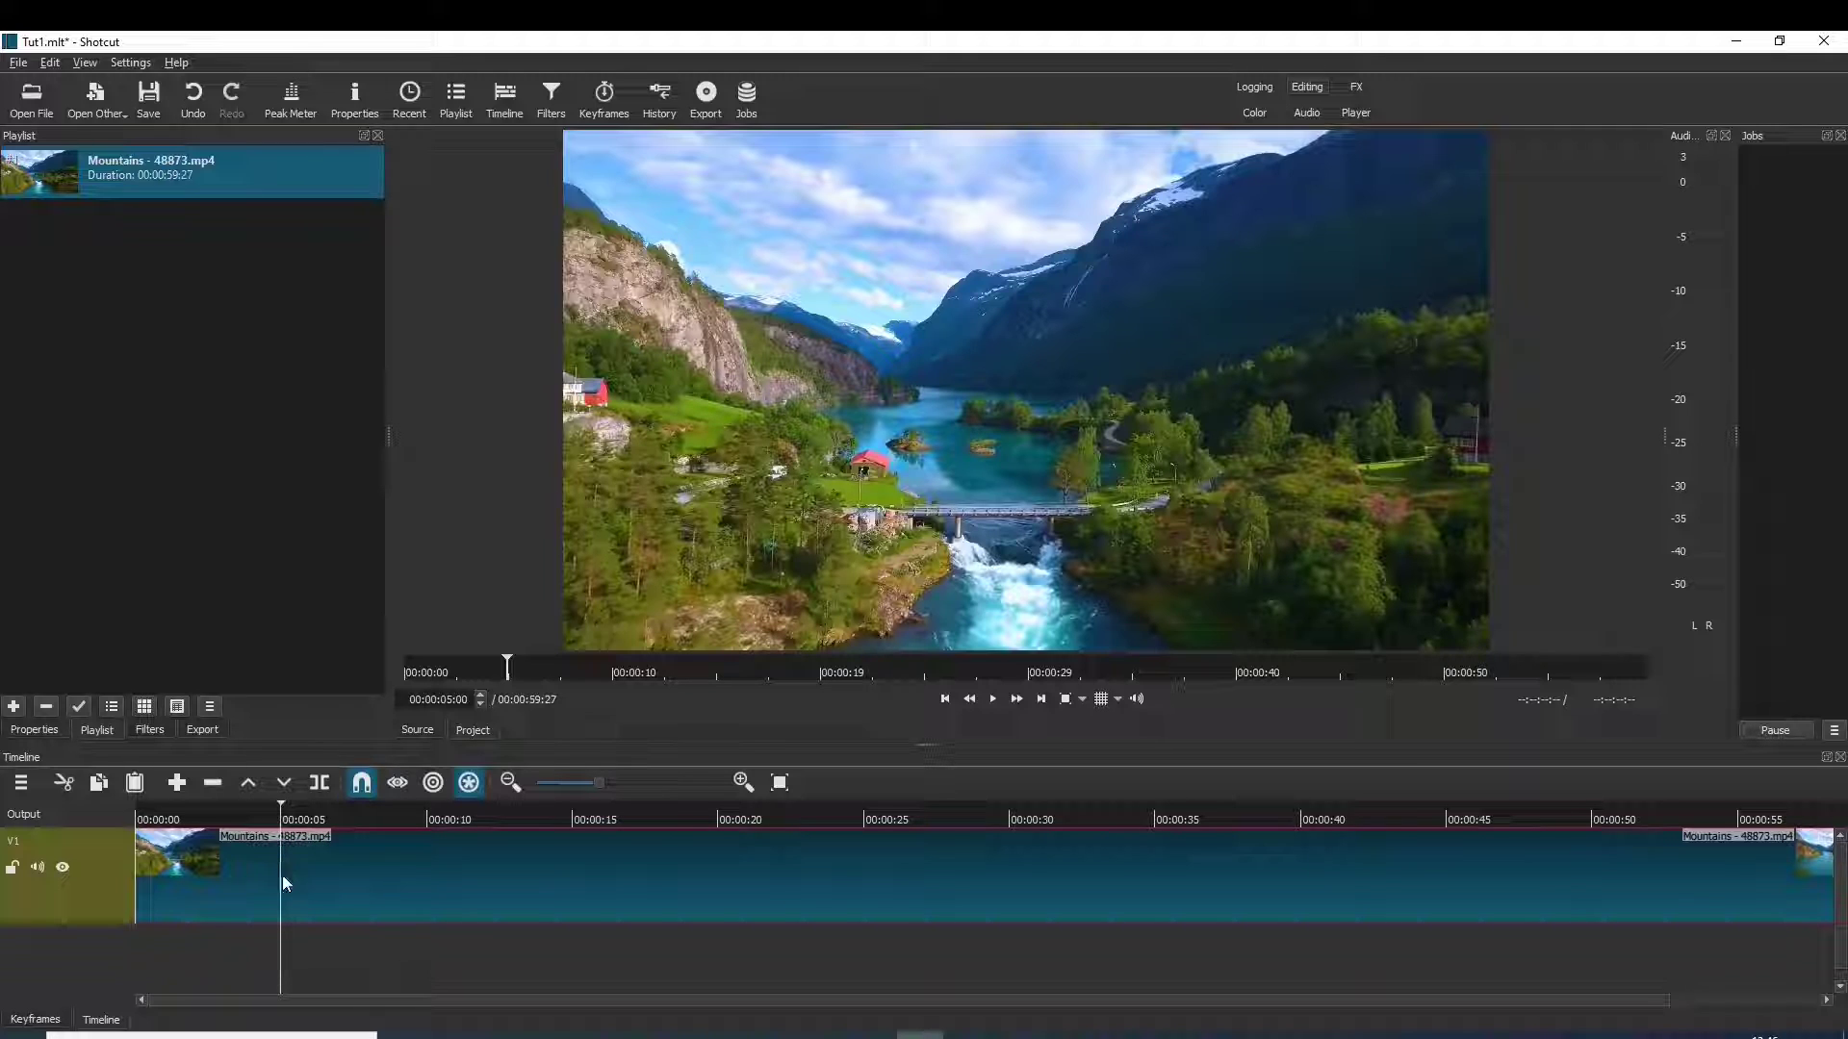
key("s")
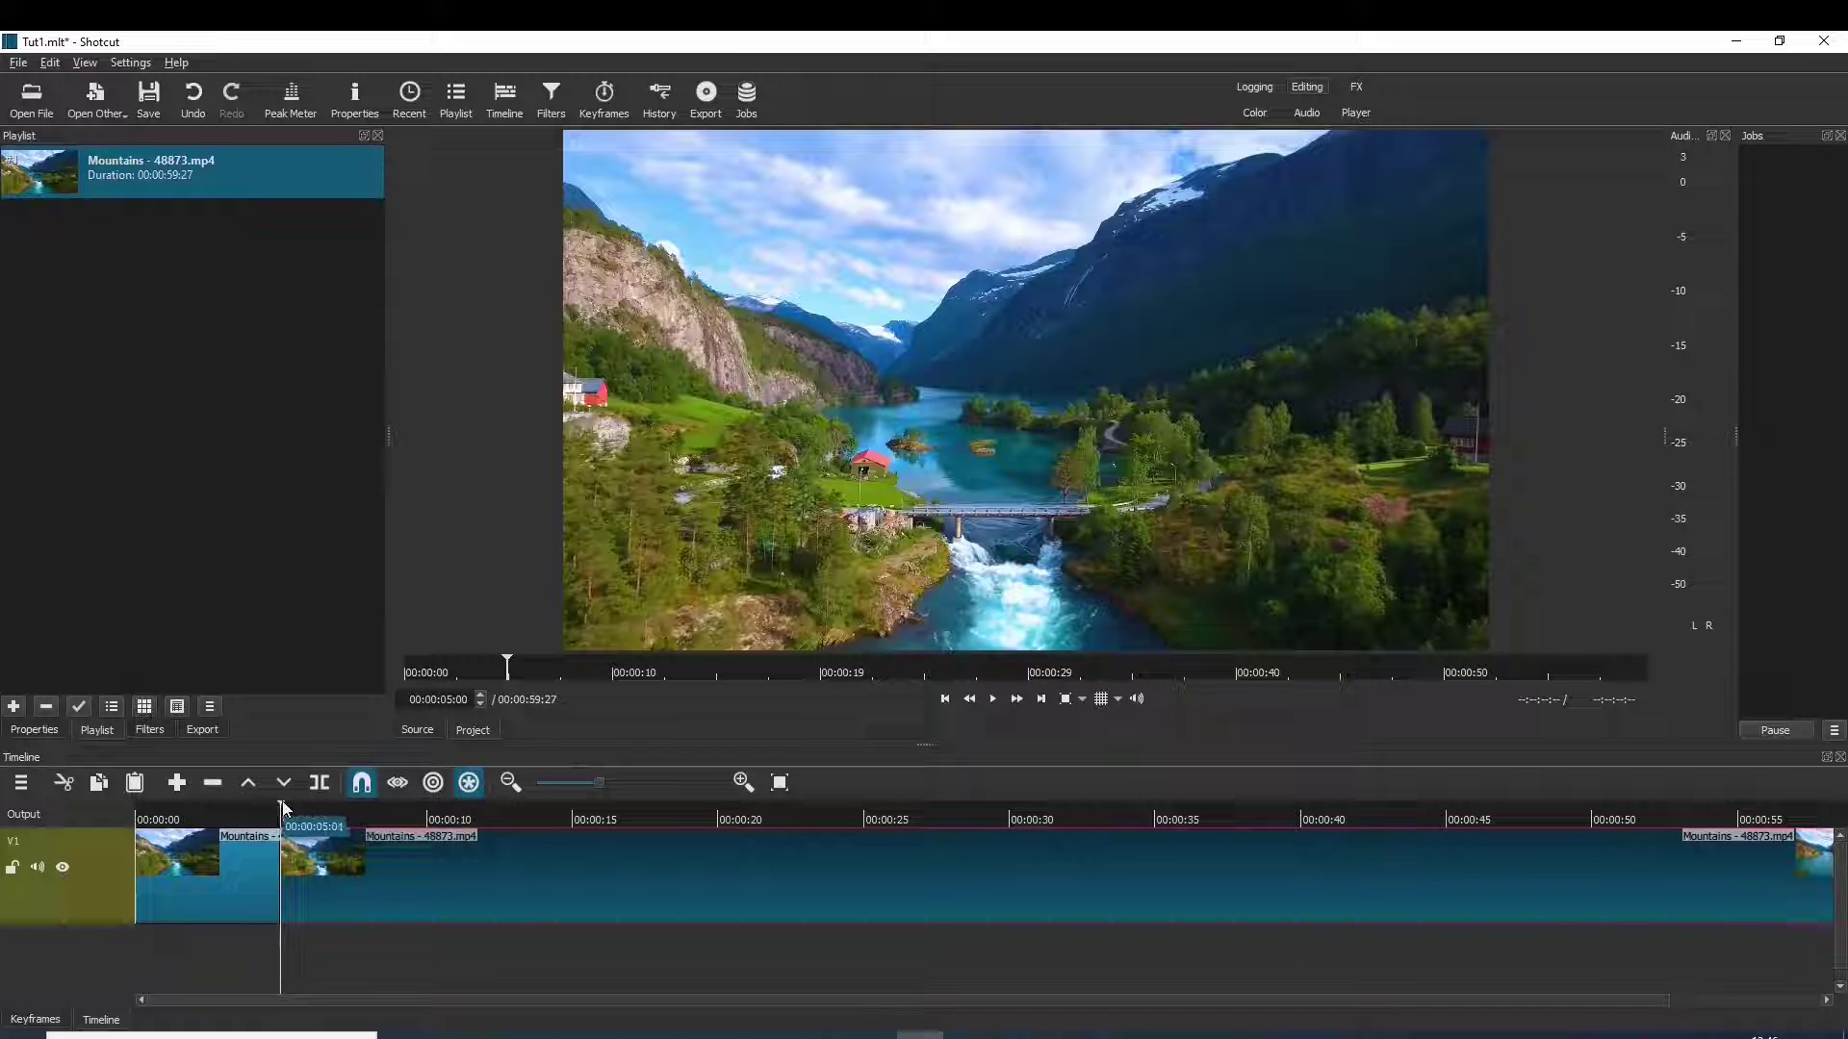
left_click(338, 819)
left_click_drag(367, 819, 427, 819)
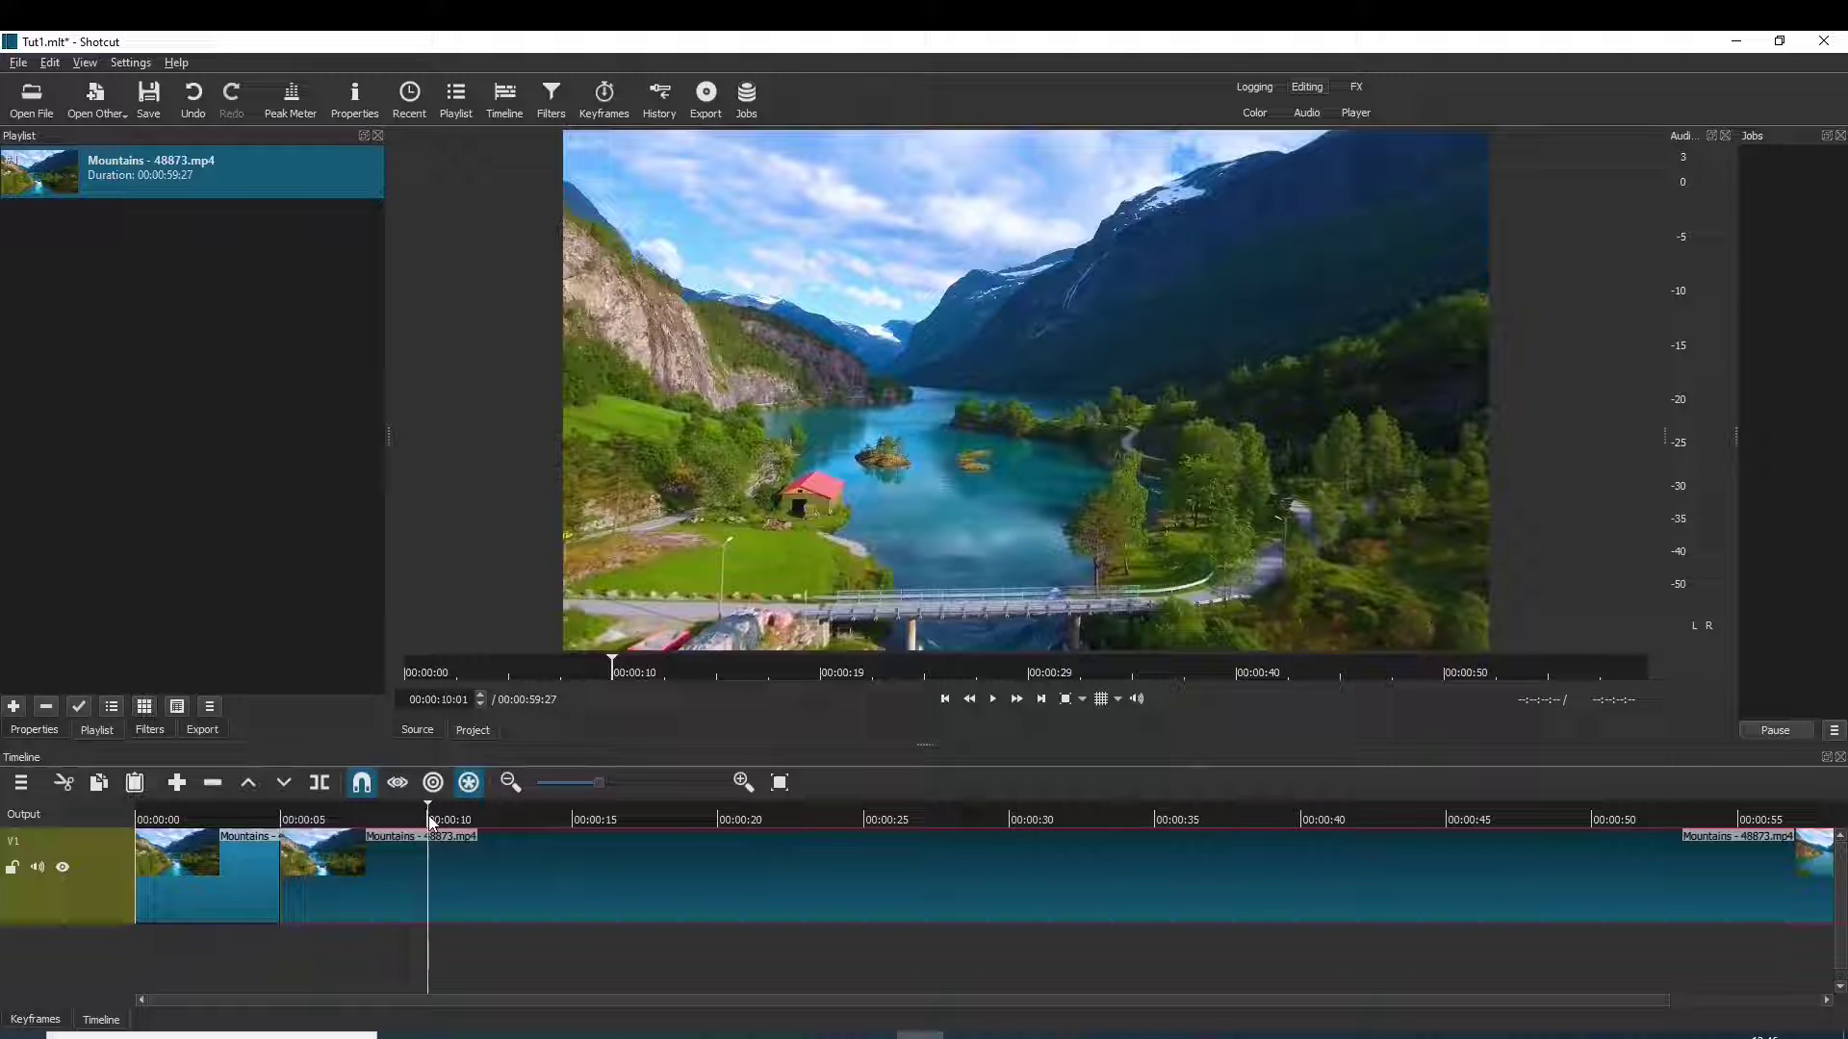
left_click(320, 782)
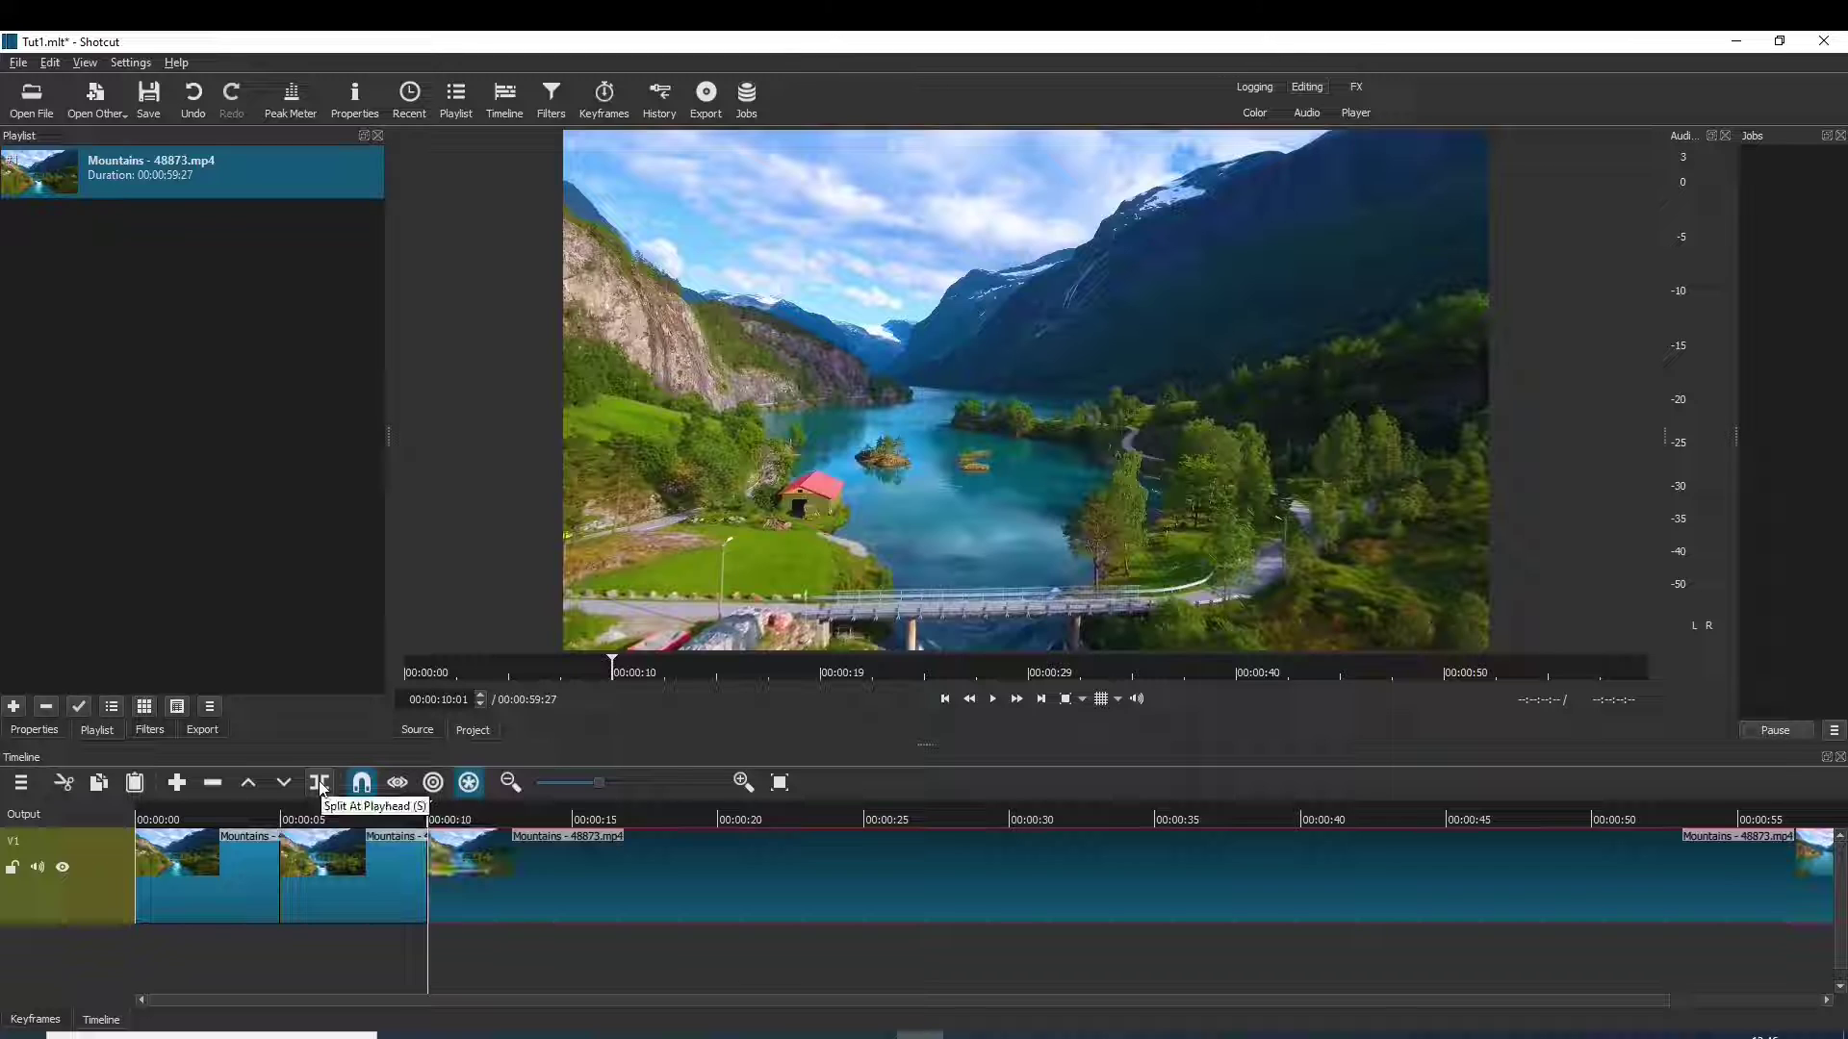
Add a Text: Simple filter to the middle clip on track V1
left_click(345, 893)
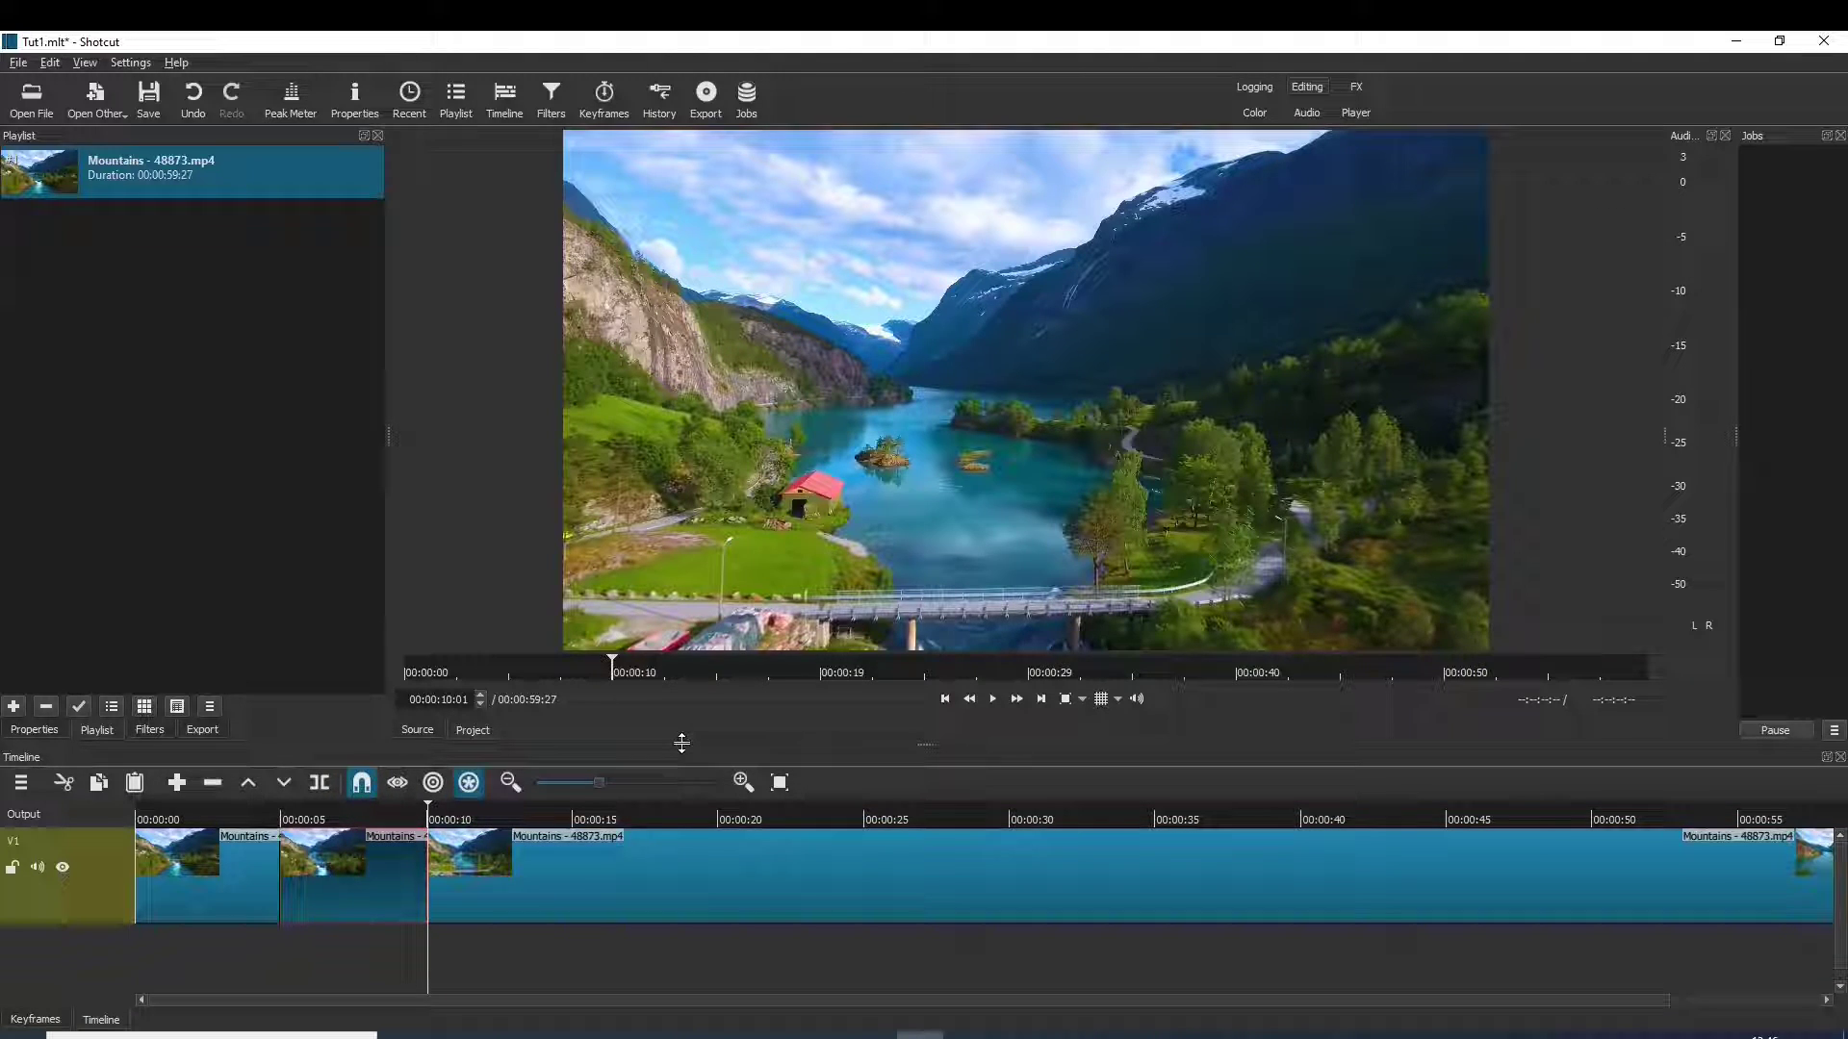
left_click(150, 729)
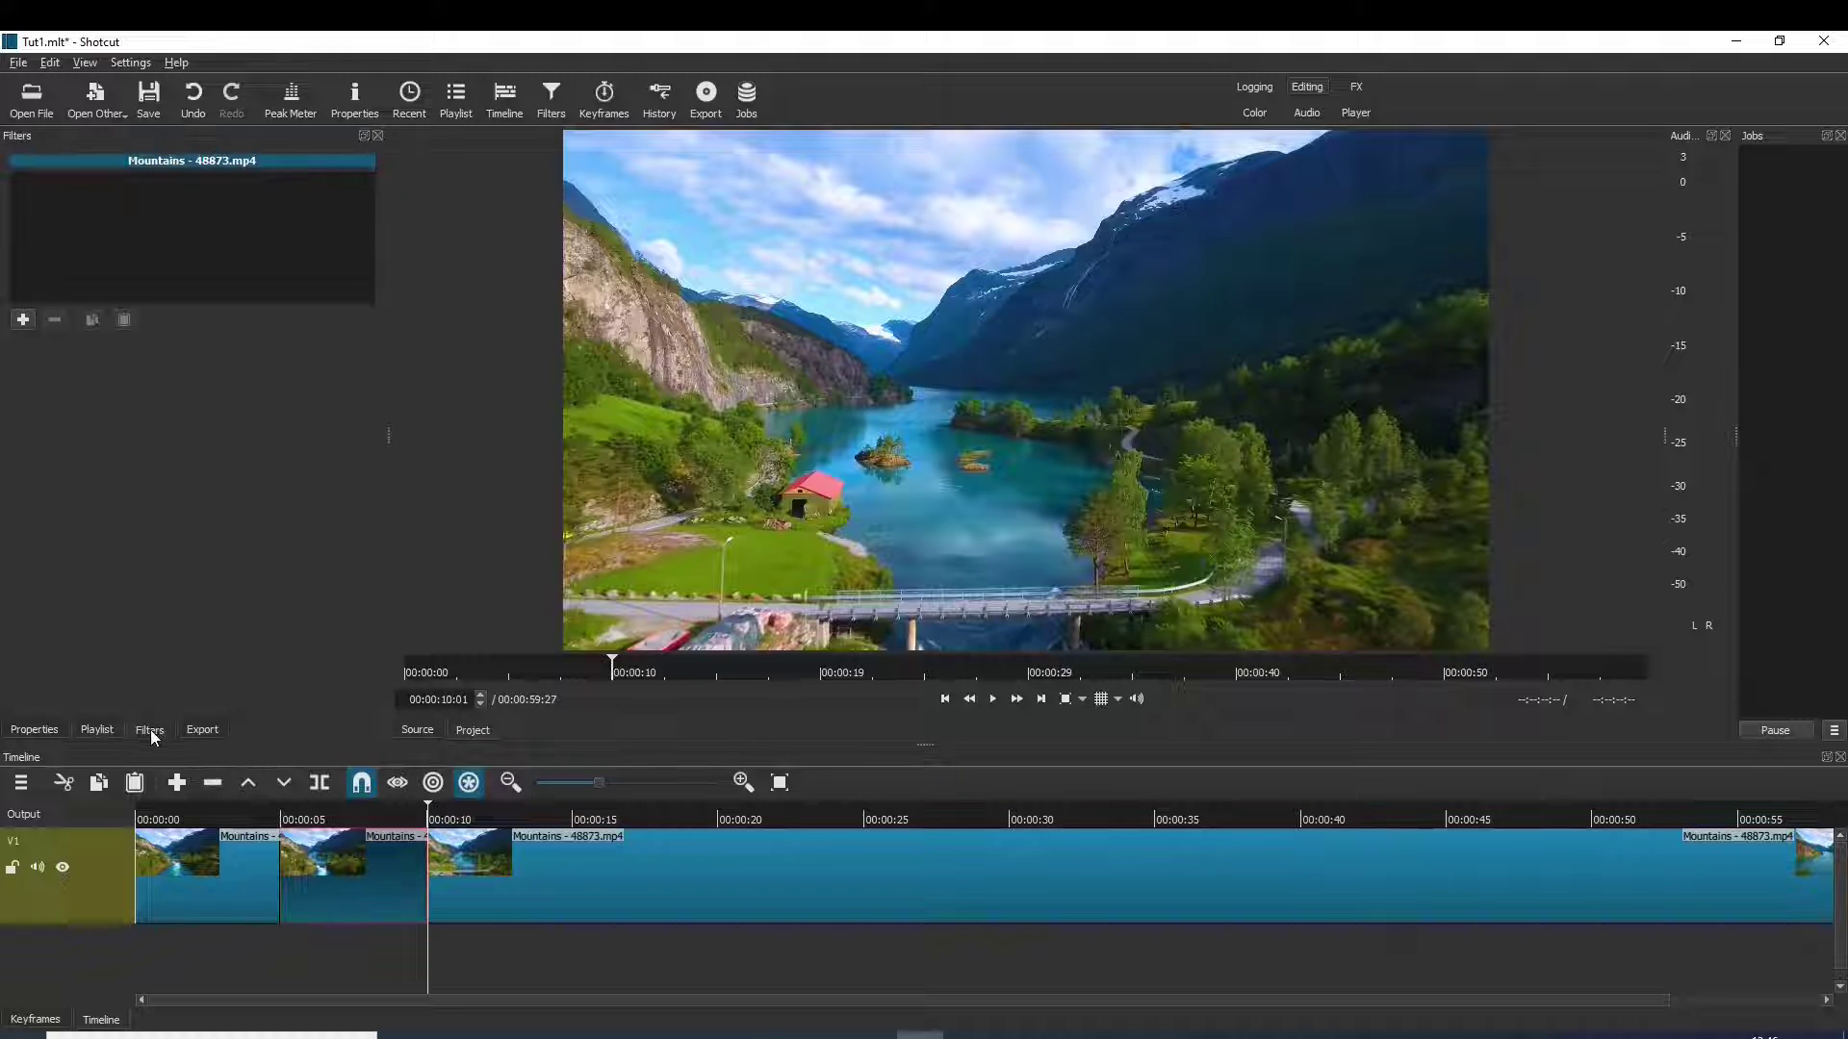
left_click(21, 320)
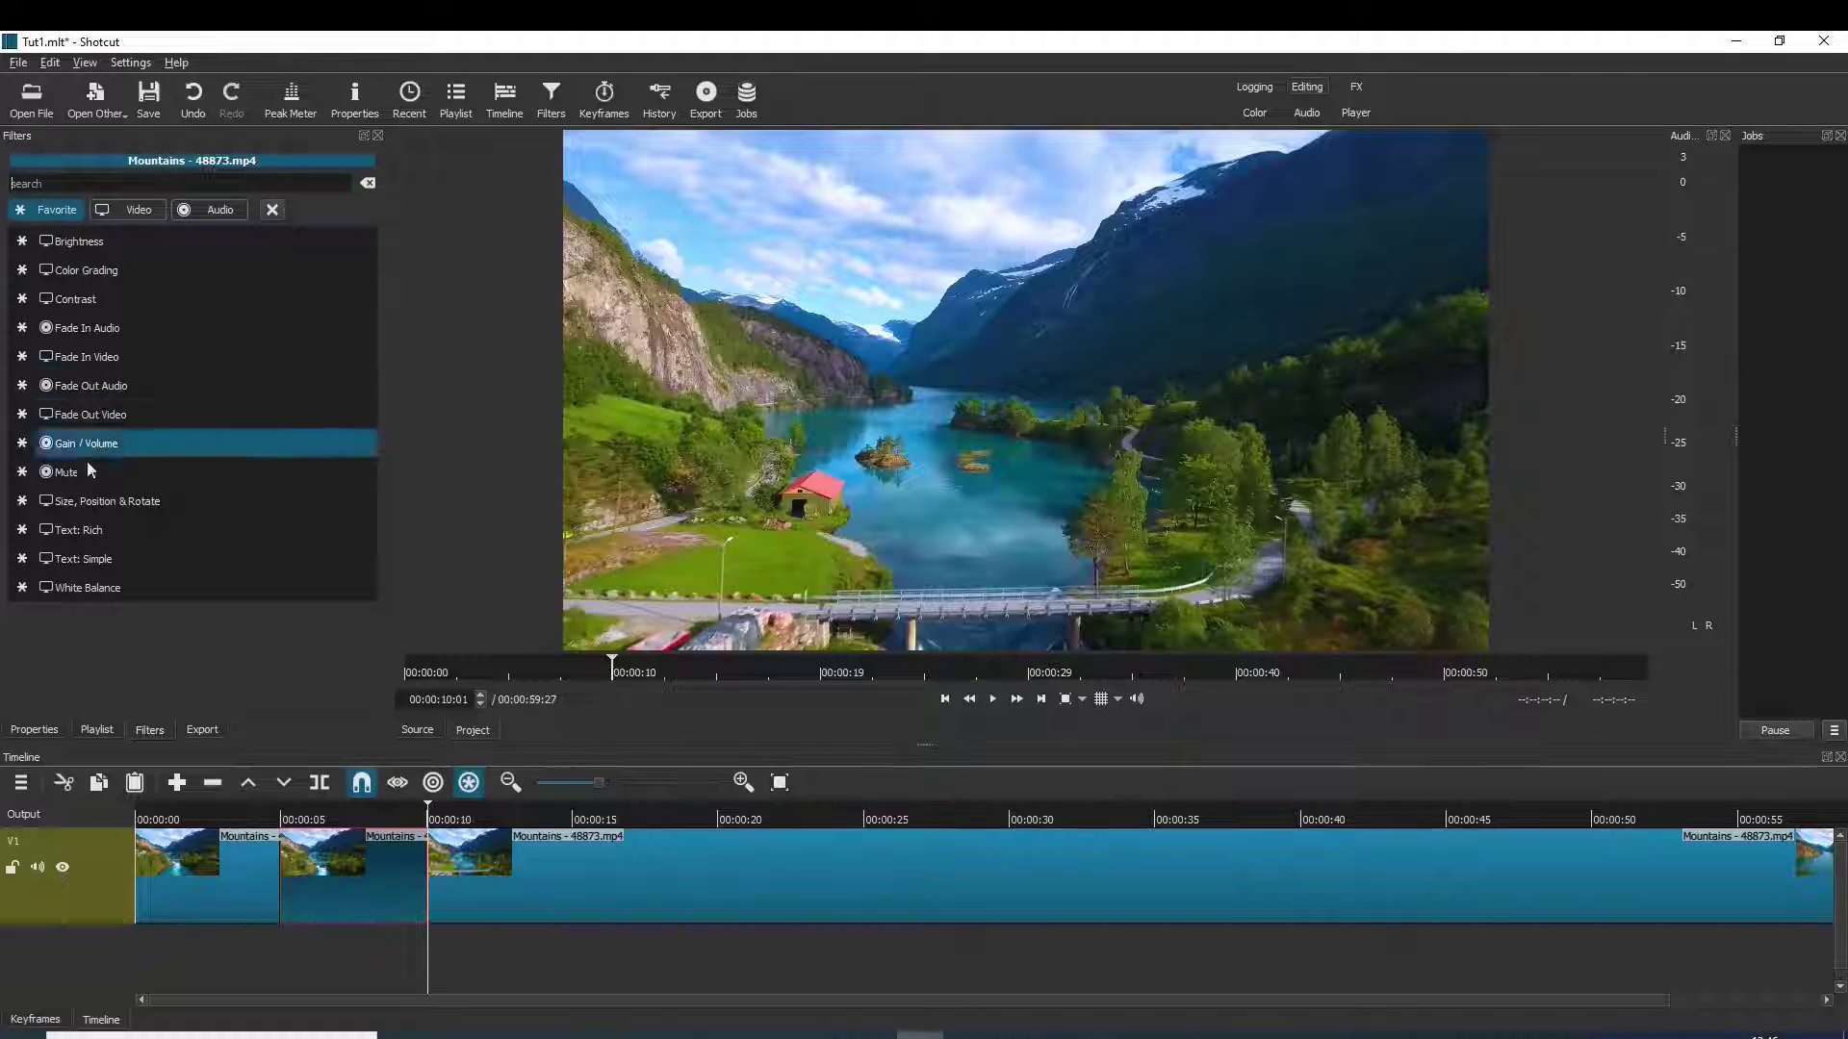
left_click(122, 557)
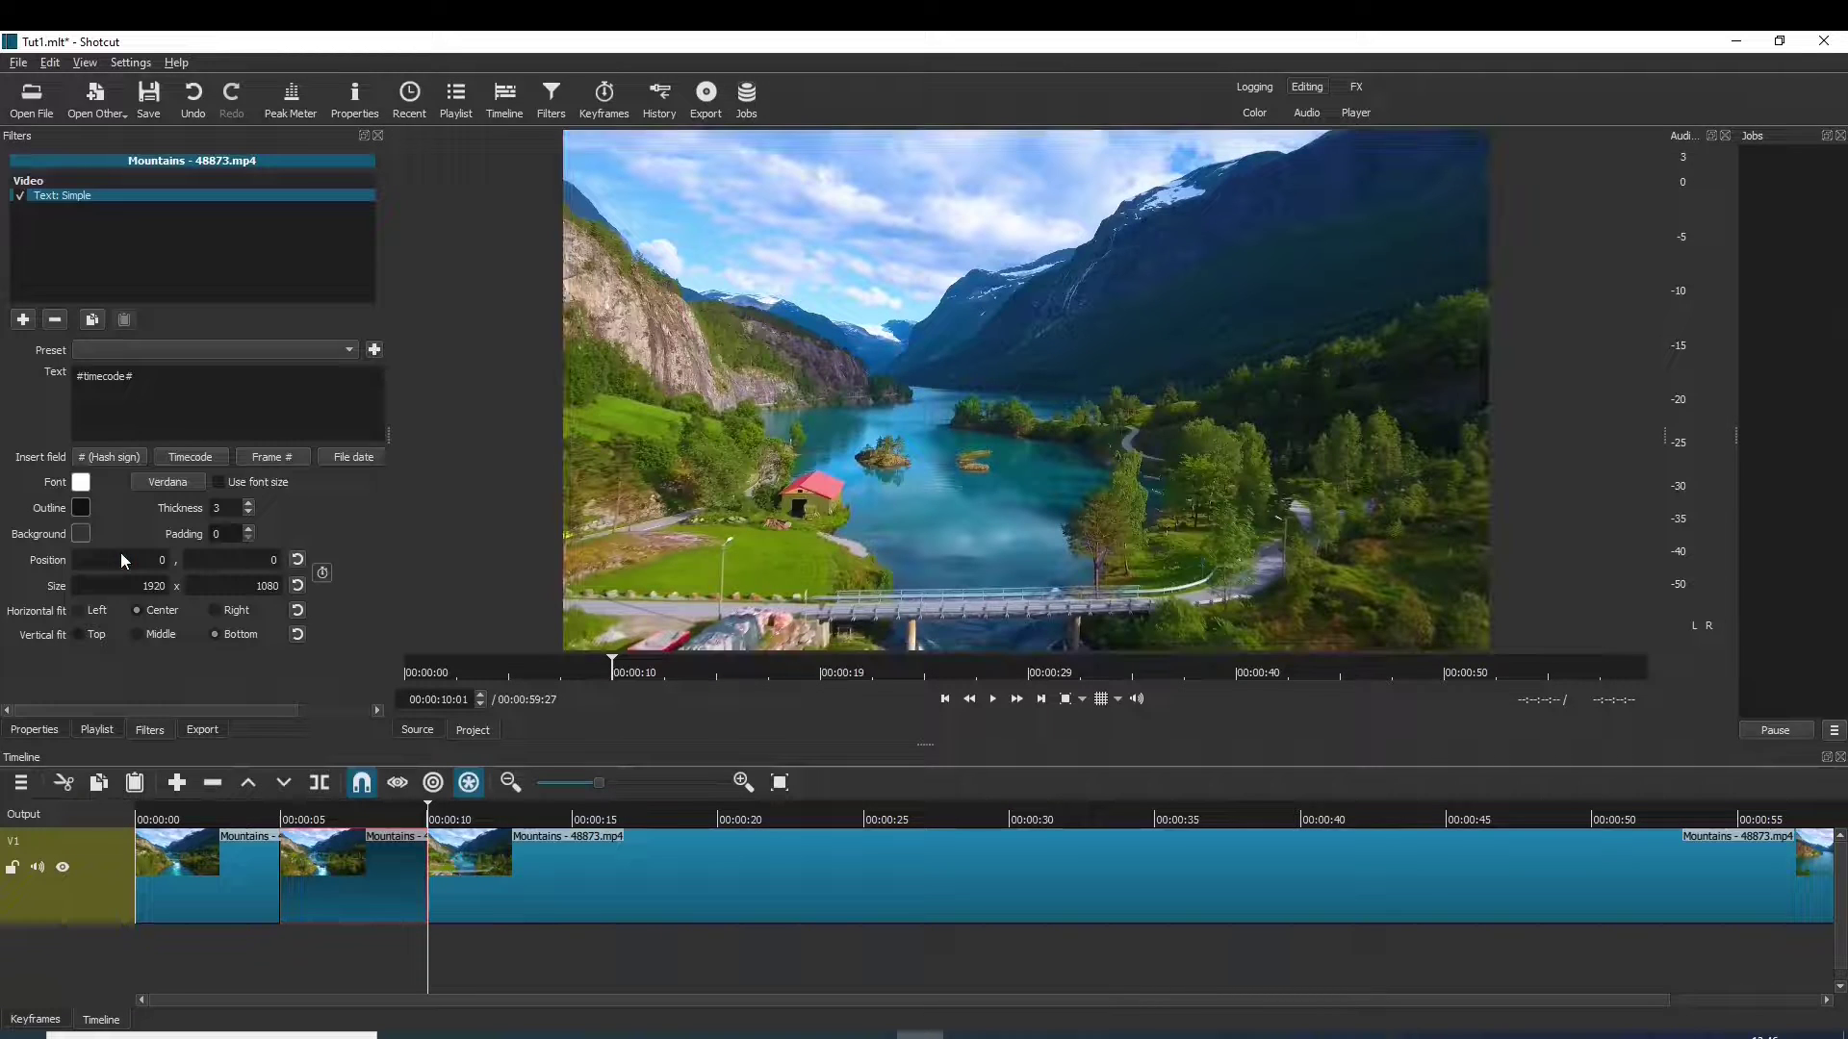
Replace the timecode placeholder in the text filter with "Dies ist ein Test", previewing a frame inside the middle clip
left_click(353, 812)
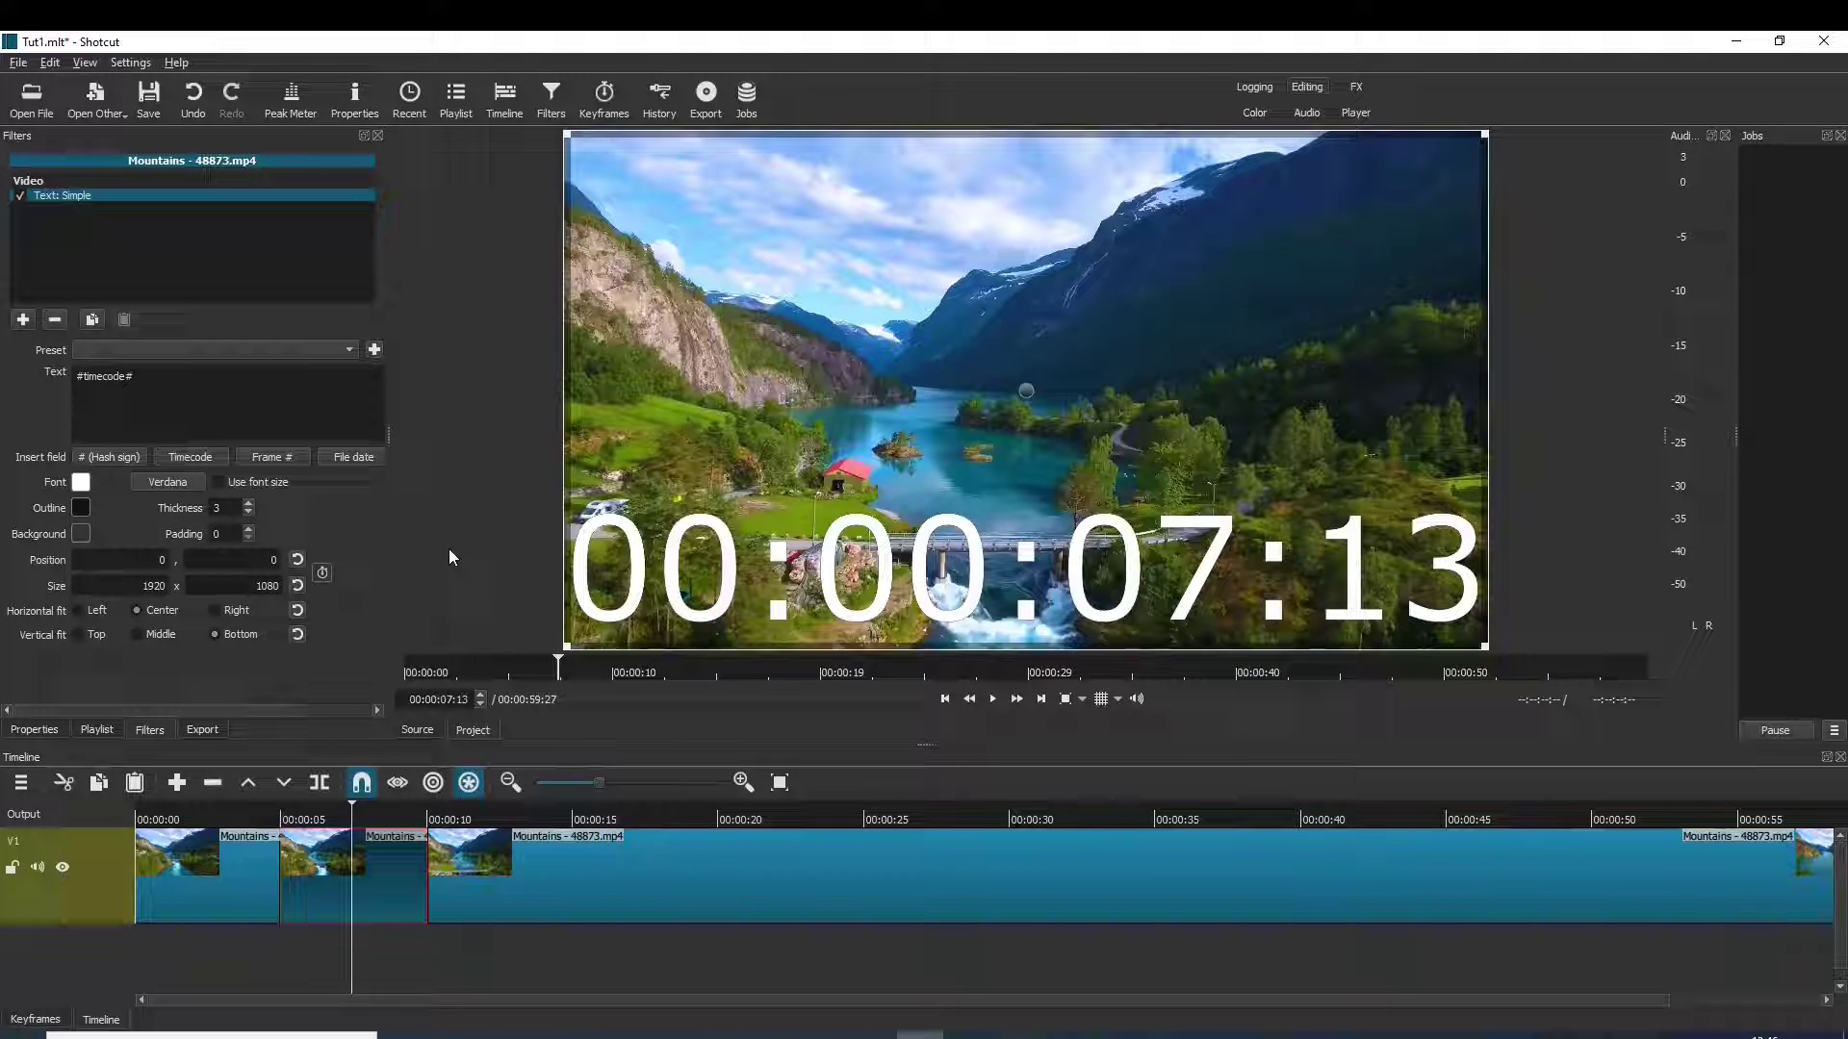
left_click_drag(135, 376, 39, 372)
key("BackSpace")
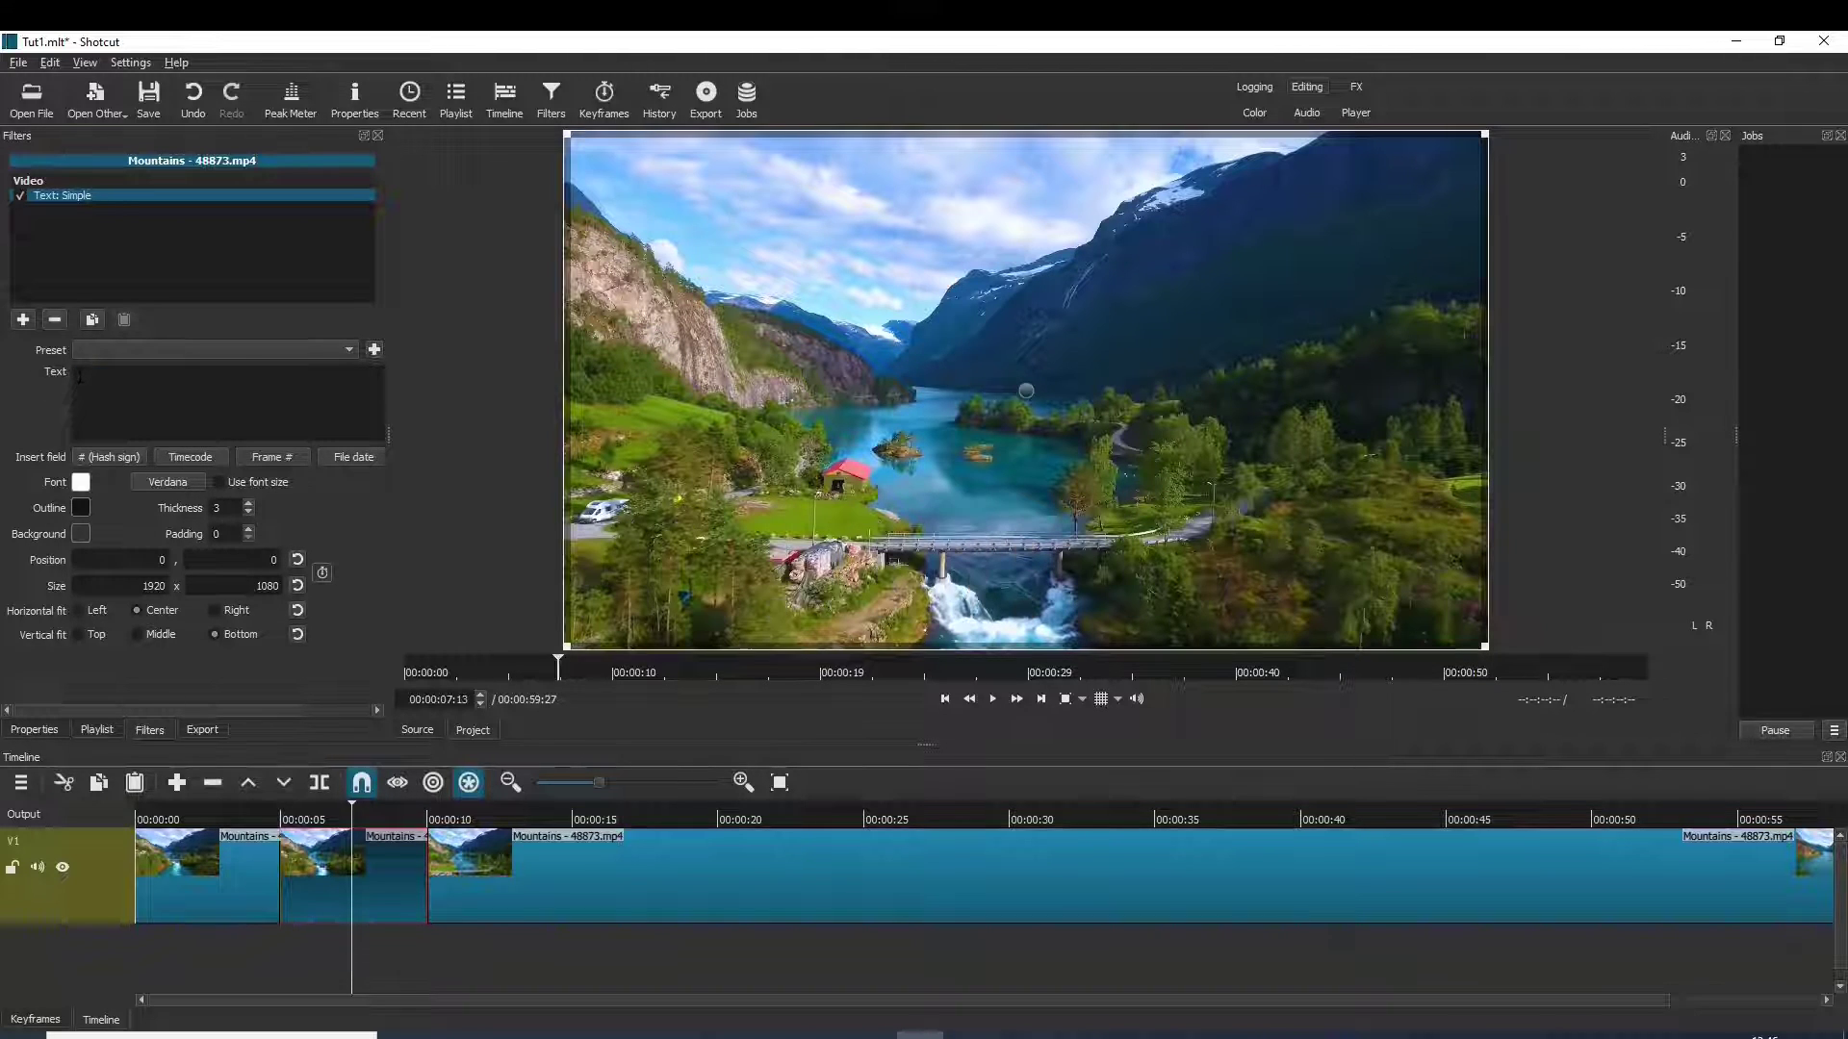
type("D")
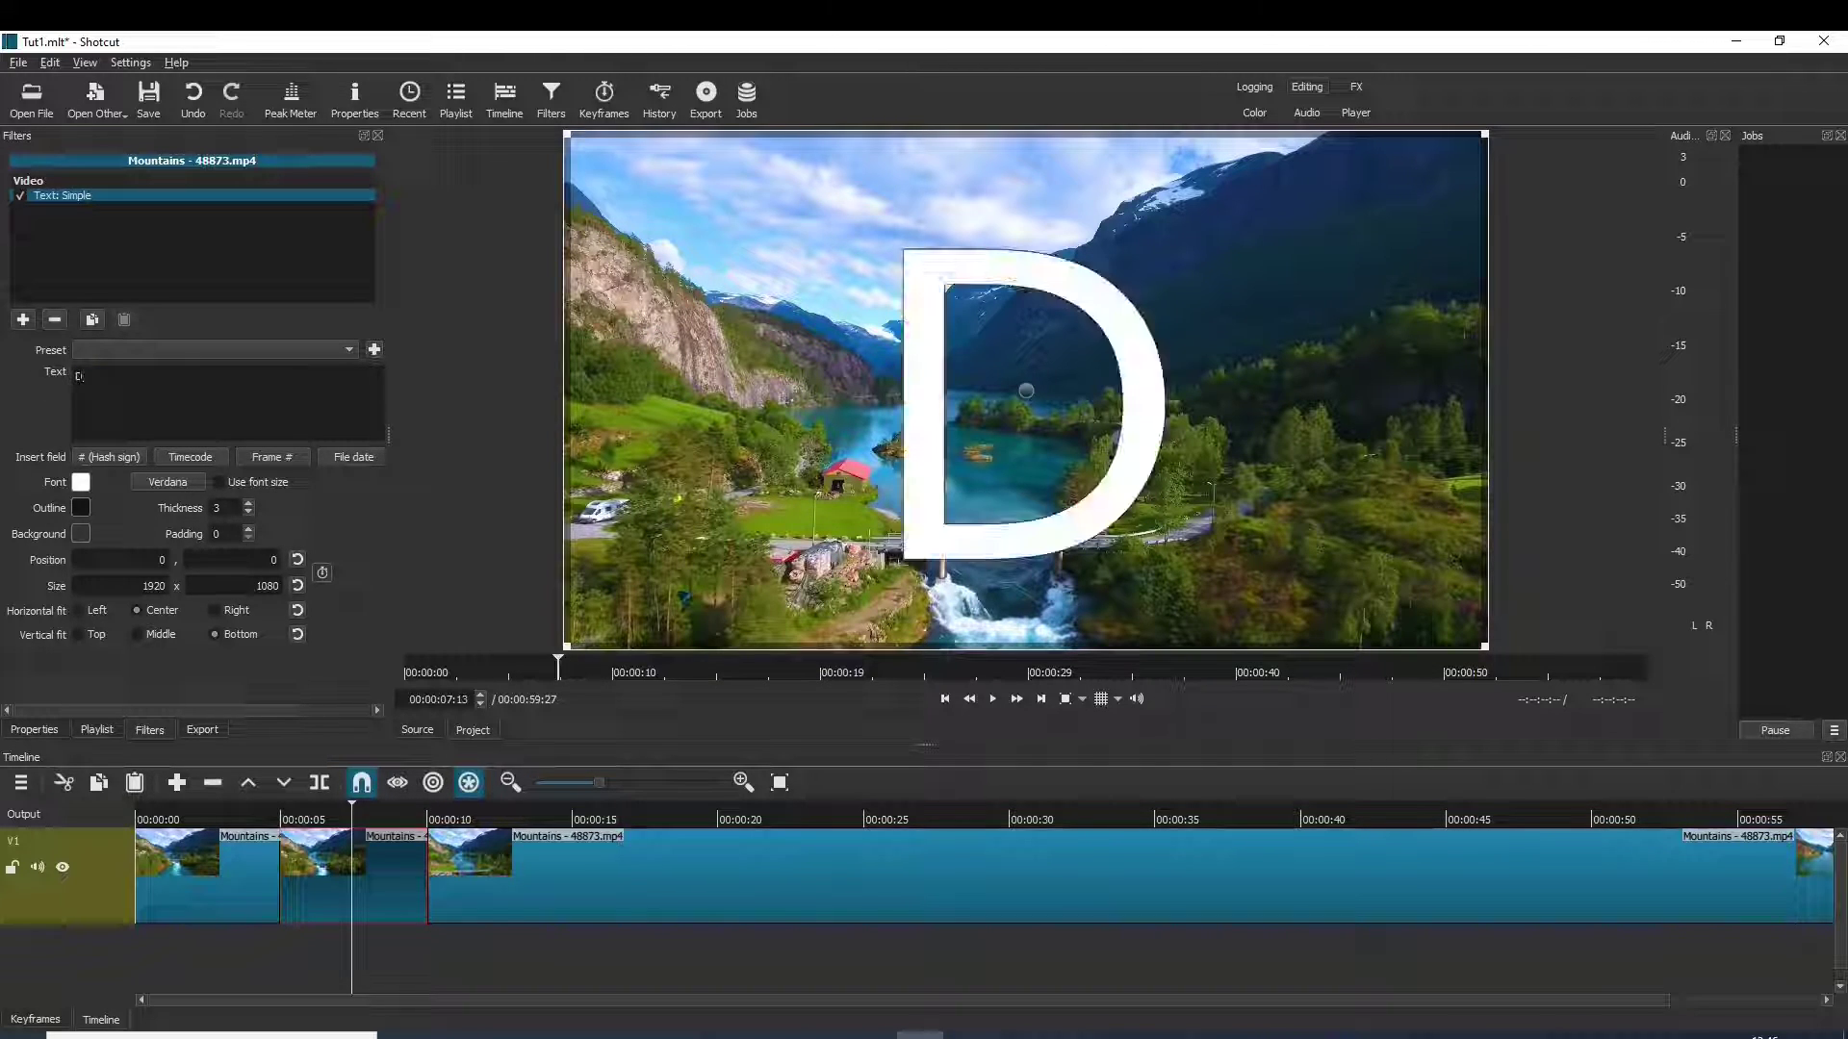
type("ies ist ")
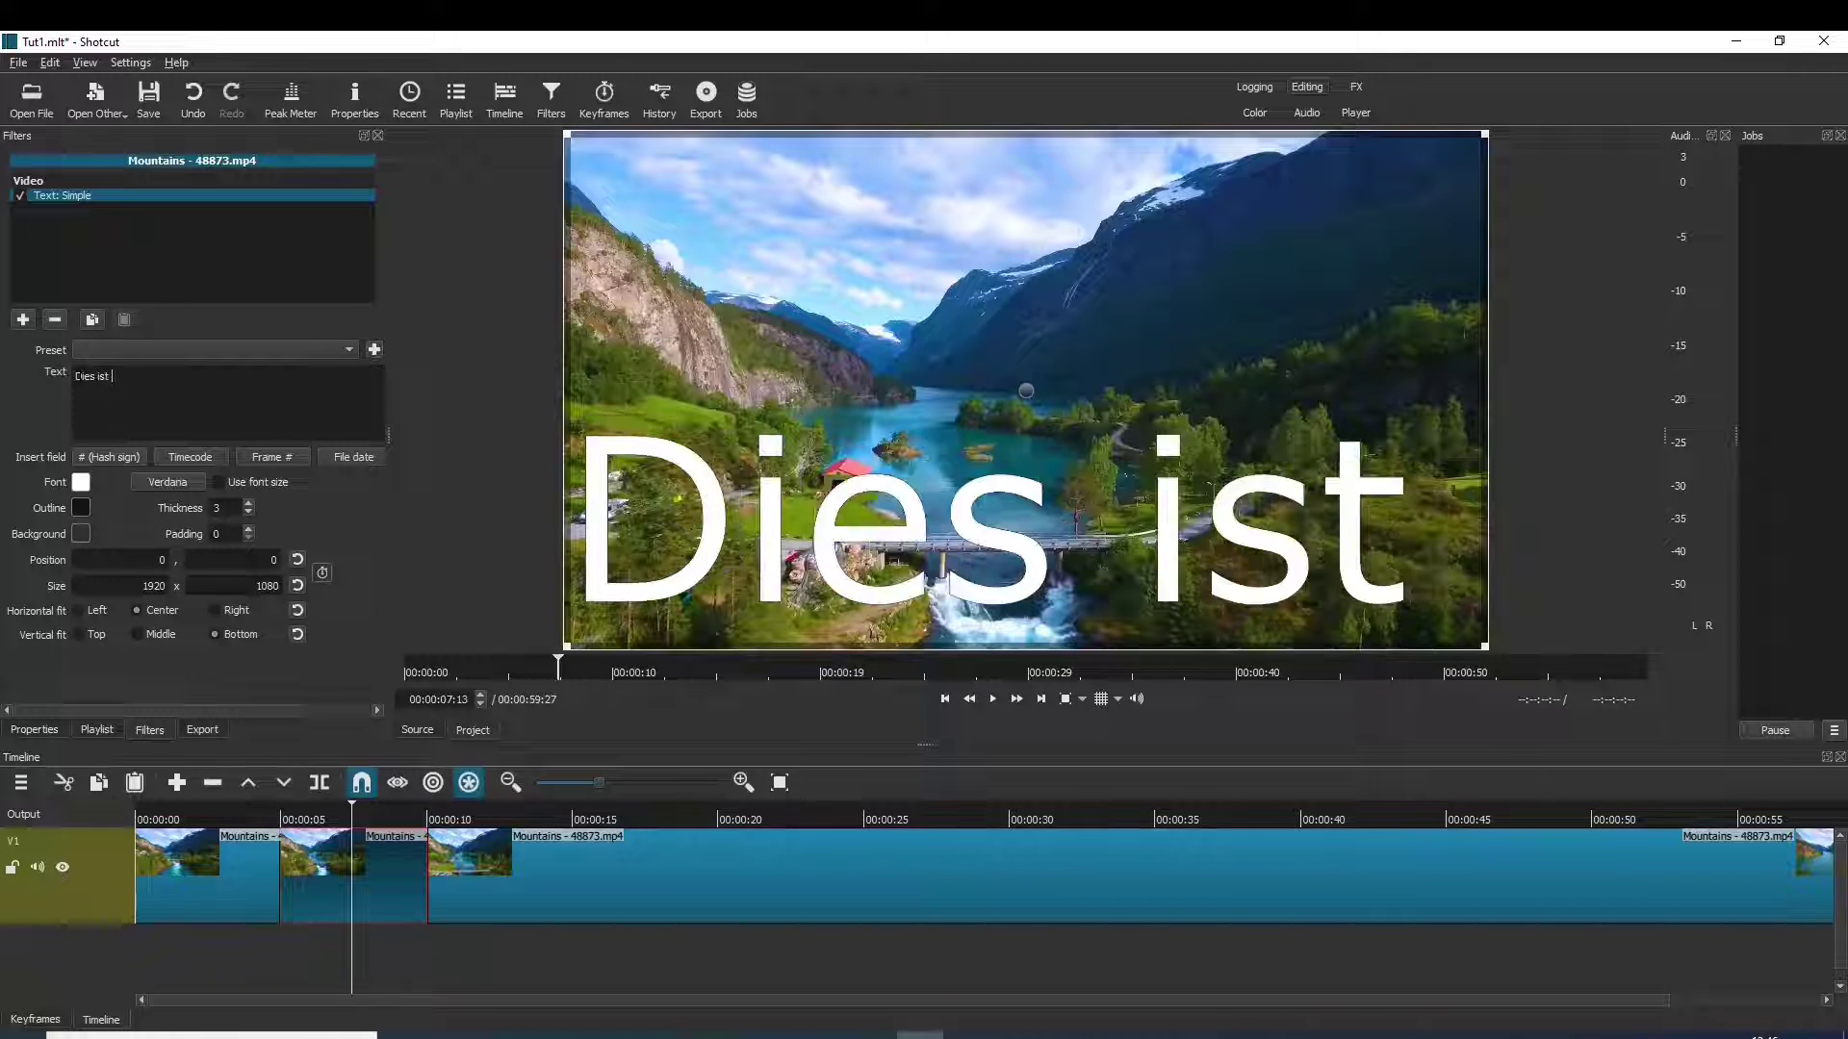
type("ein Test")
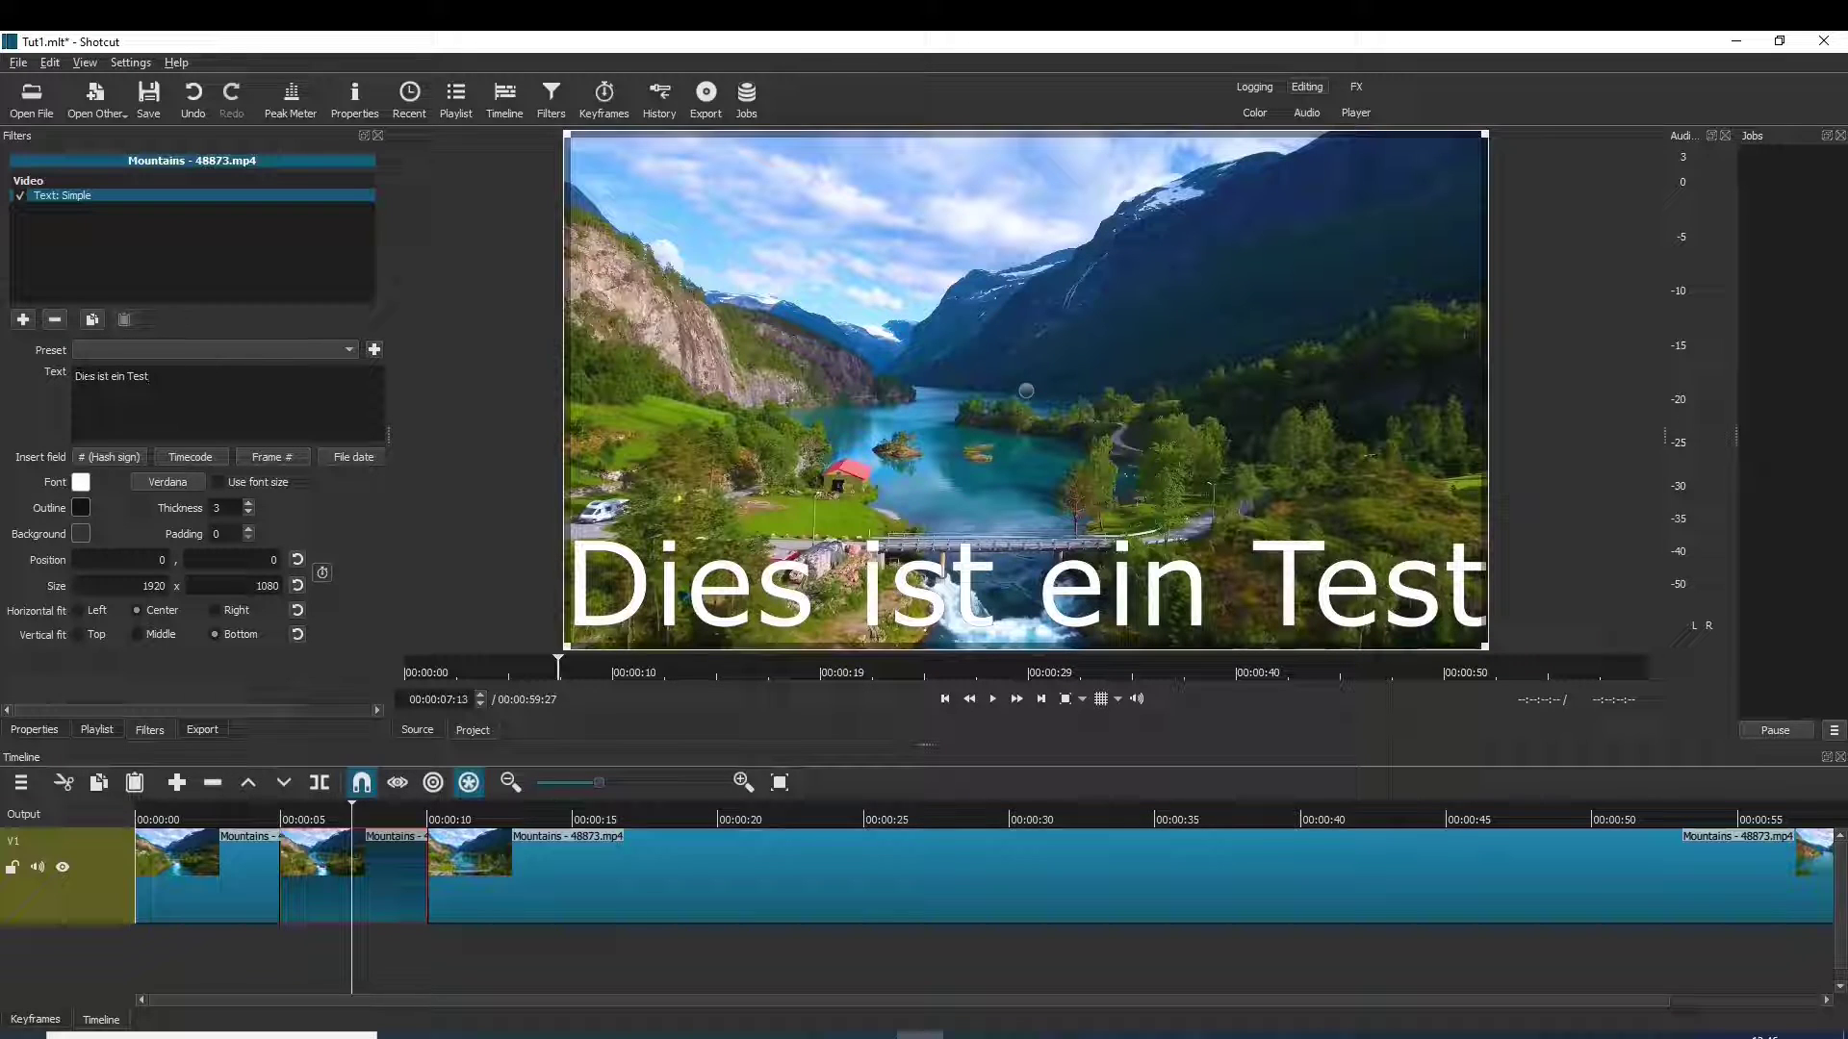
Set the font of the "Dies ist ein Test" text to Amiri
left_click_drag(151, 376, 56, 377)
left_click(177, 483)
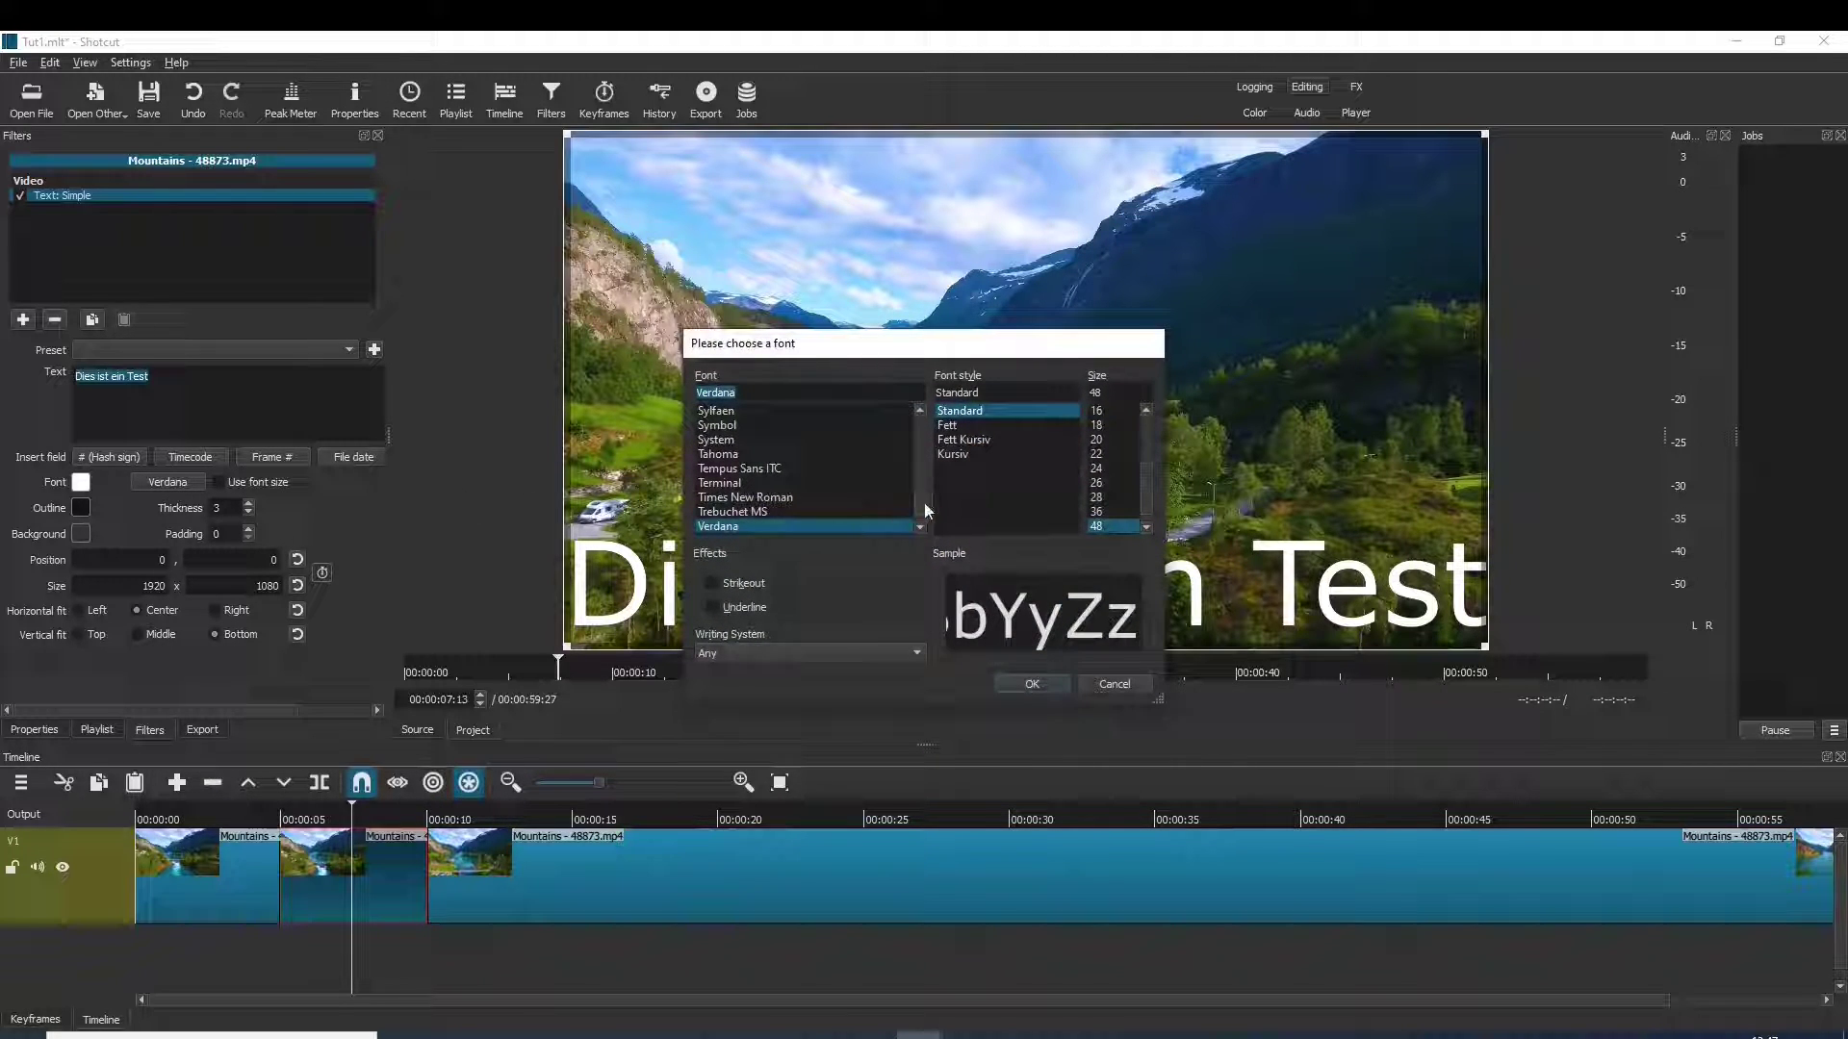
left_click_drag(918, 500, 922, 413)
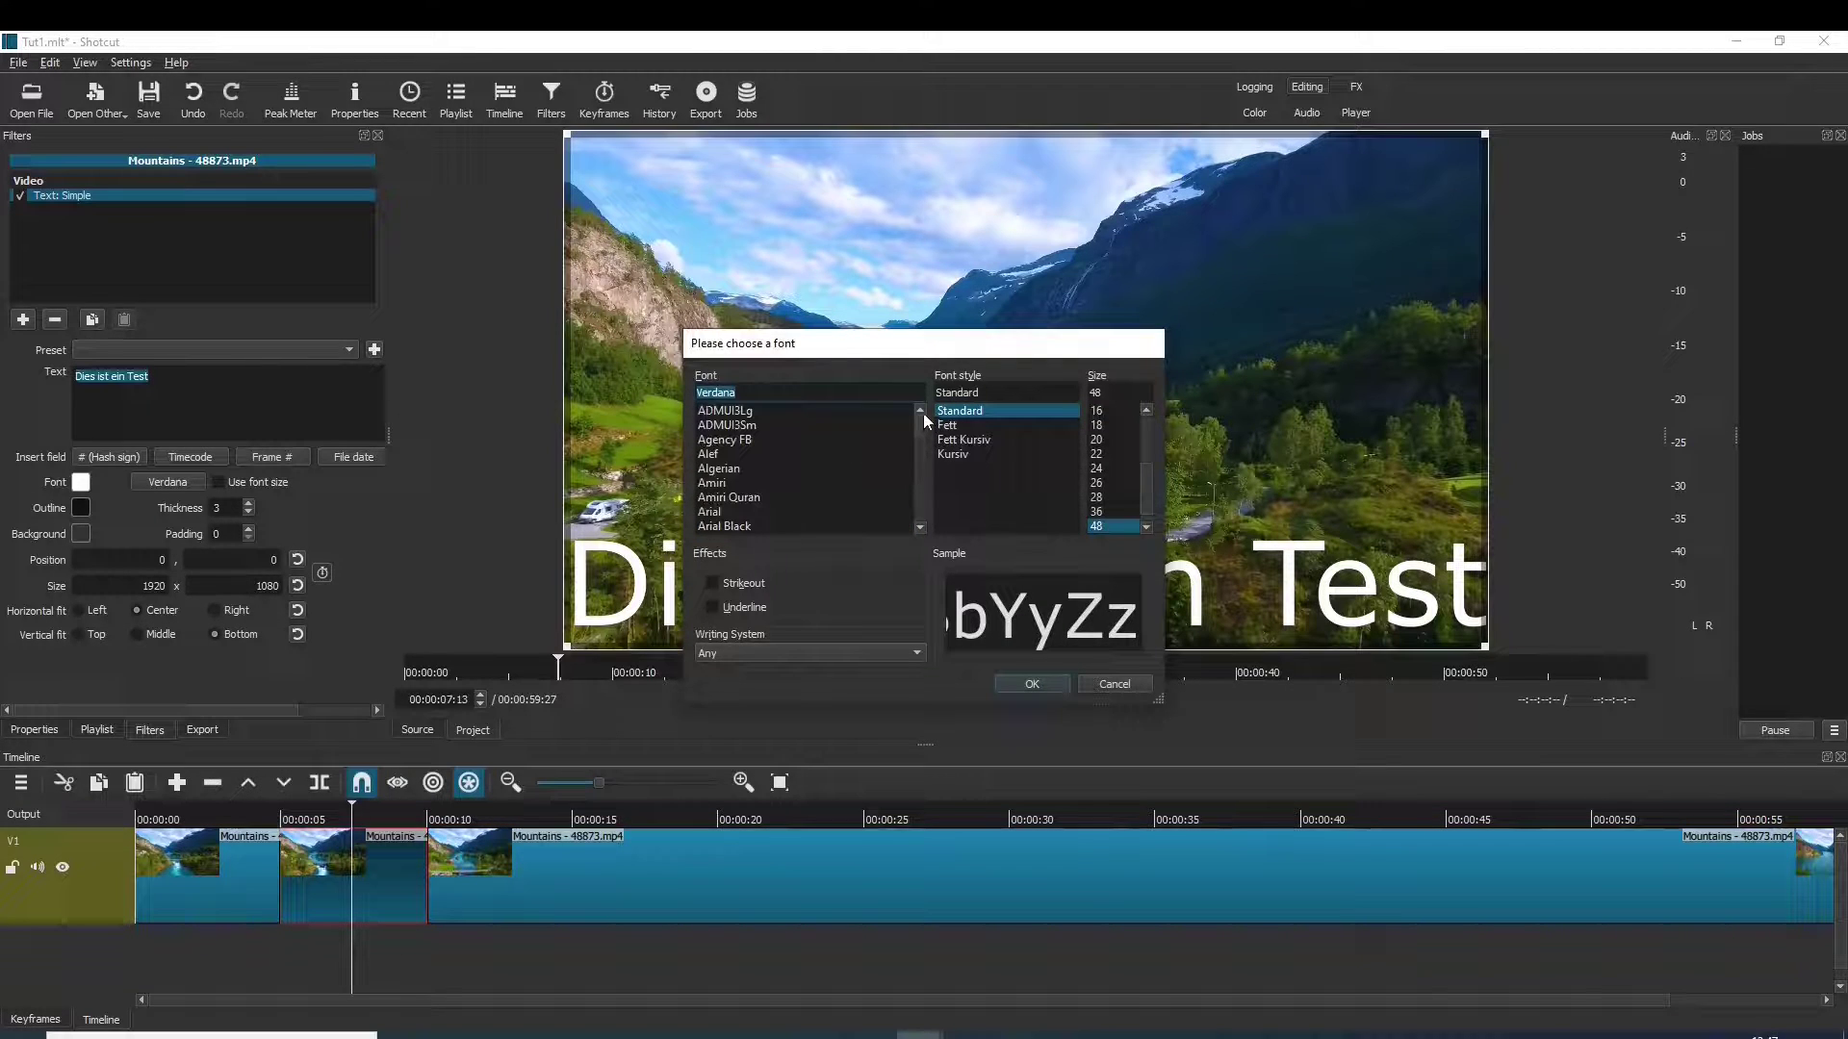
left_click(717, 486)
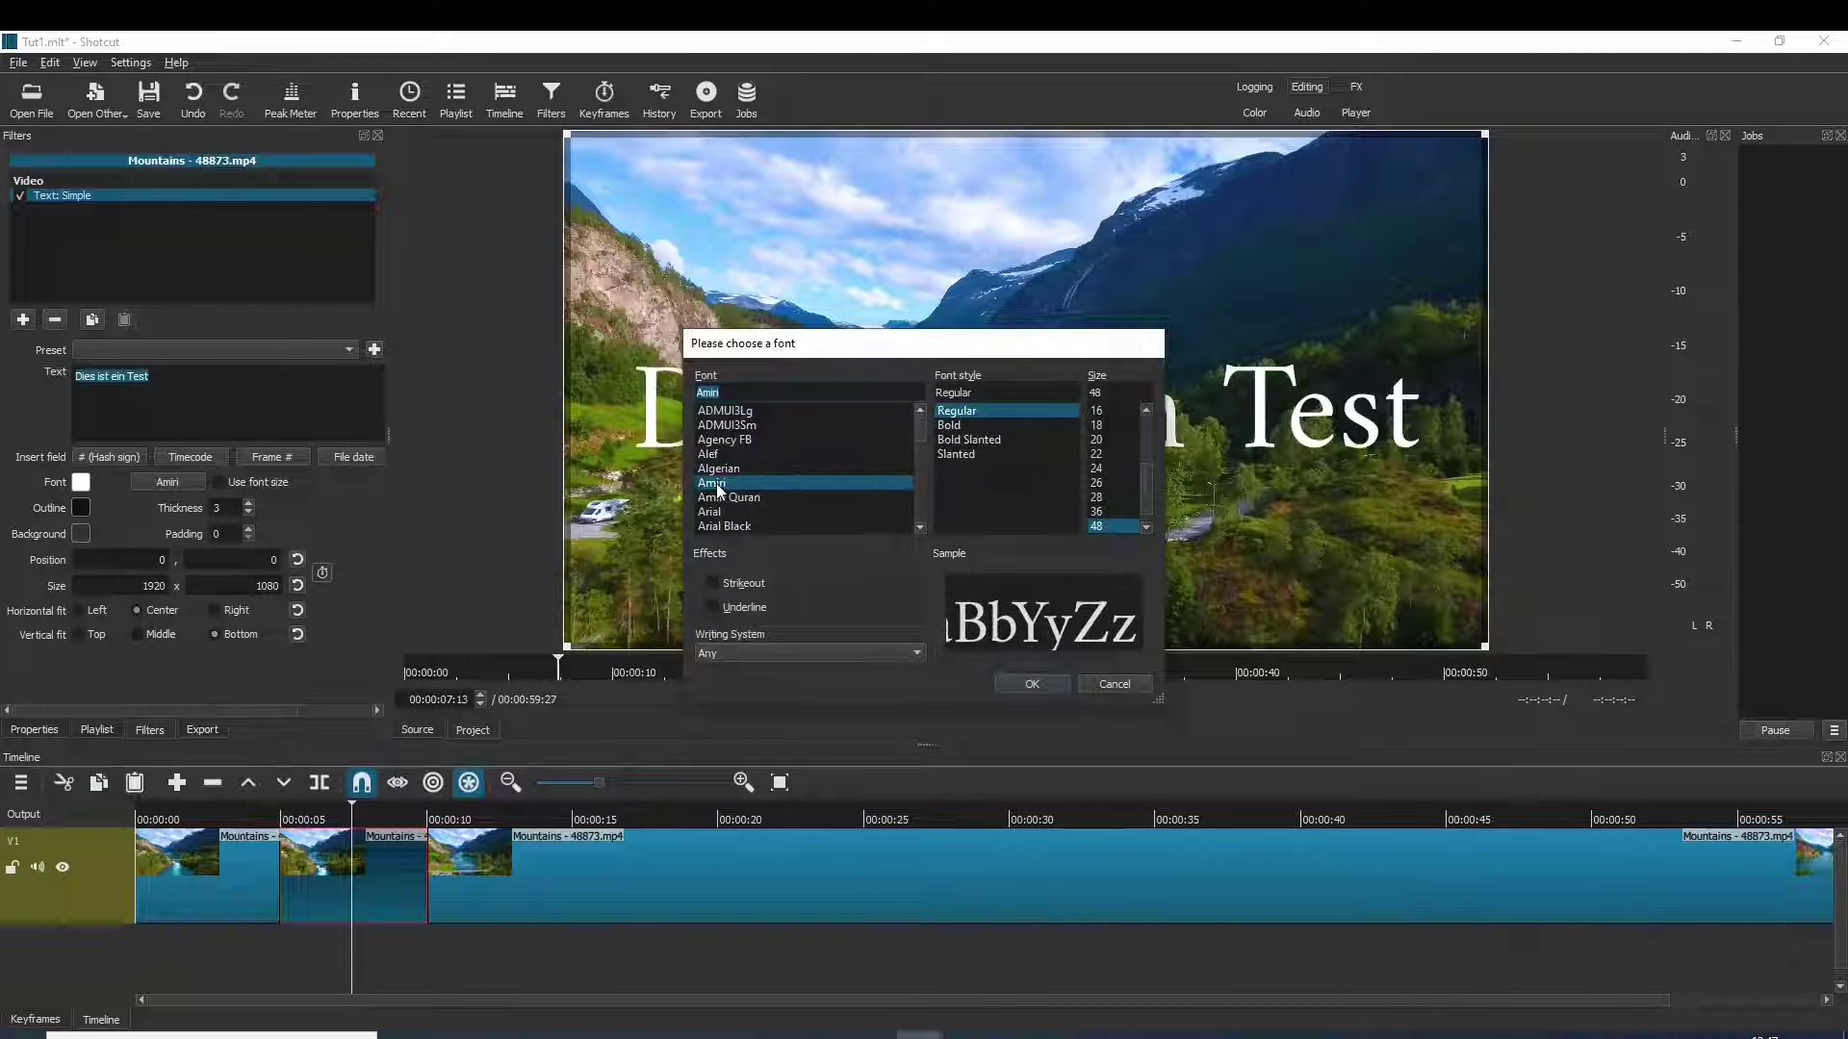
left_click(1032, 683)
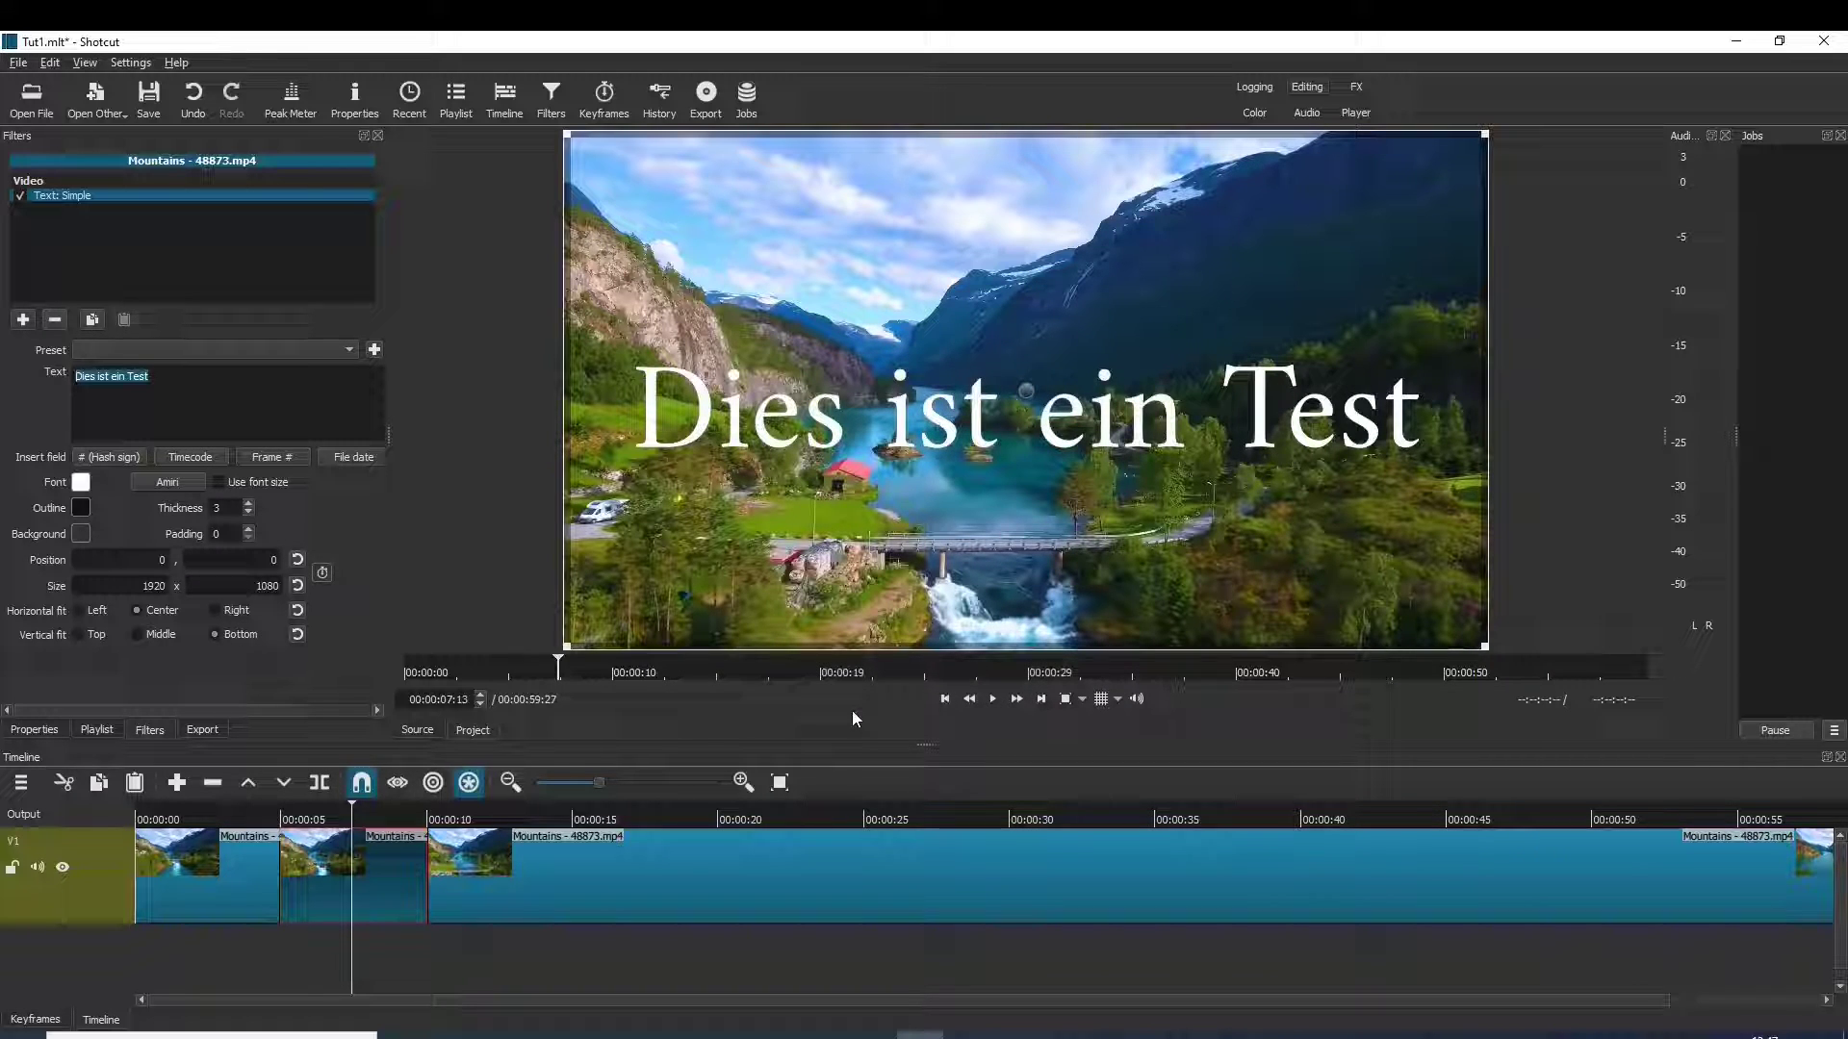
Deselect the text clip and play the timeline from the beginning to past the end of the text section
left_click(360, 869, "ctrl")
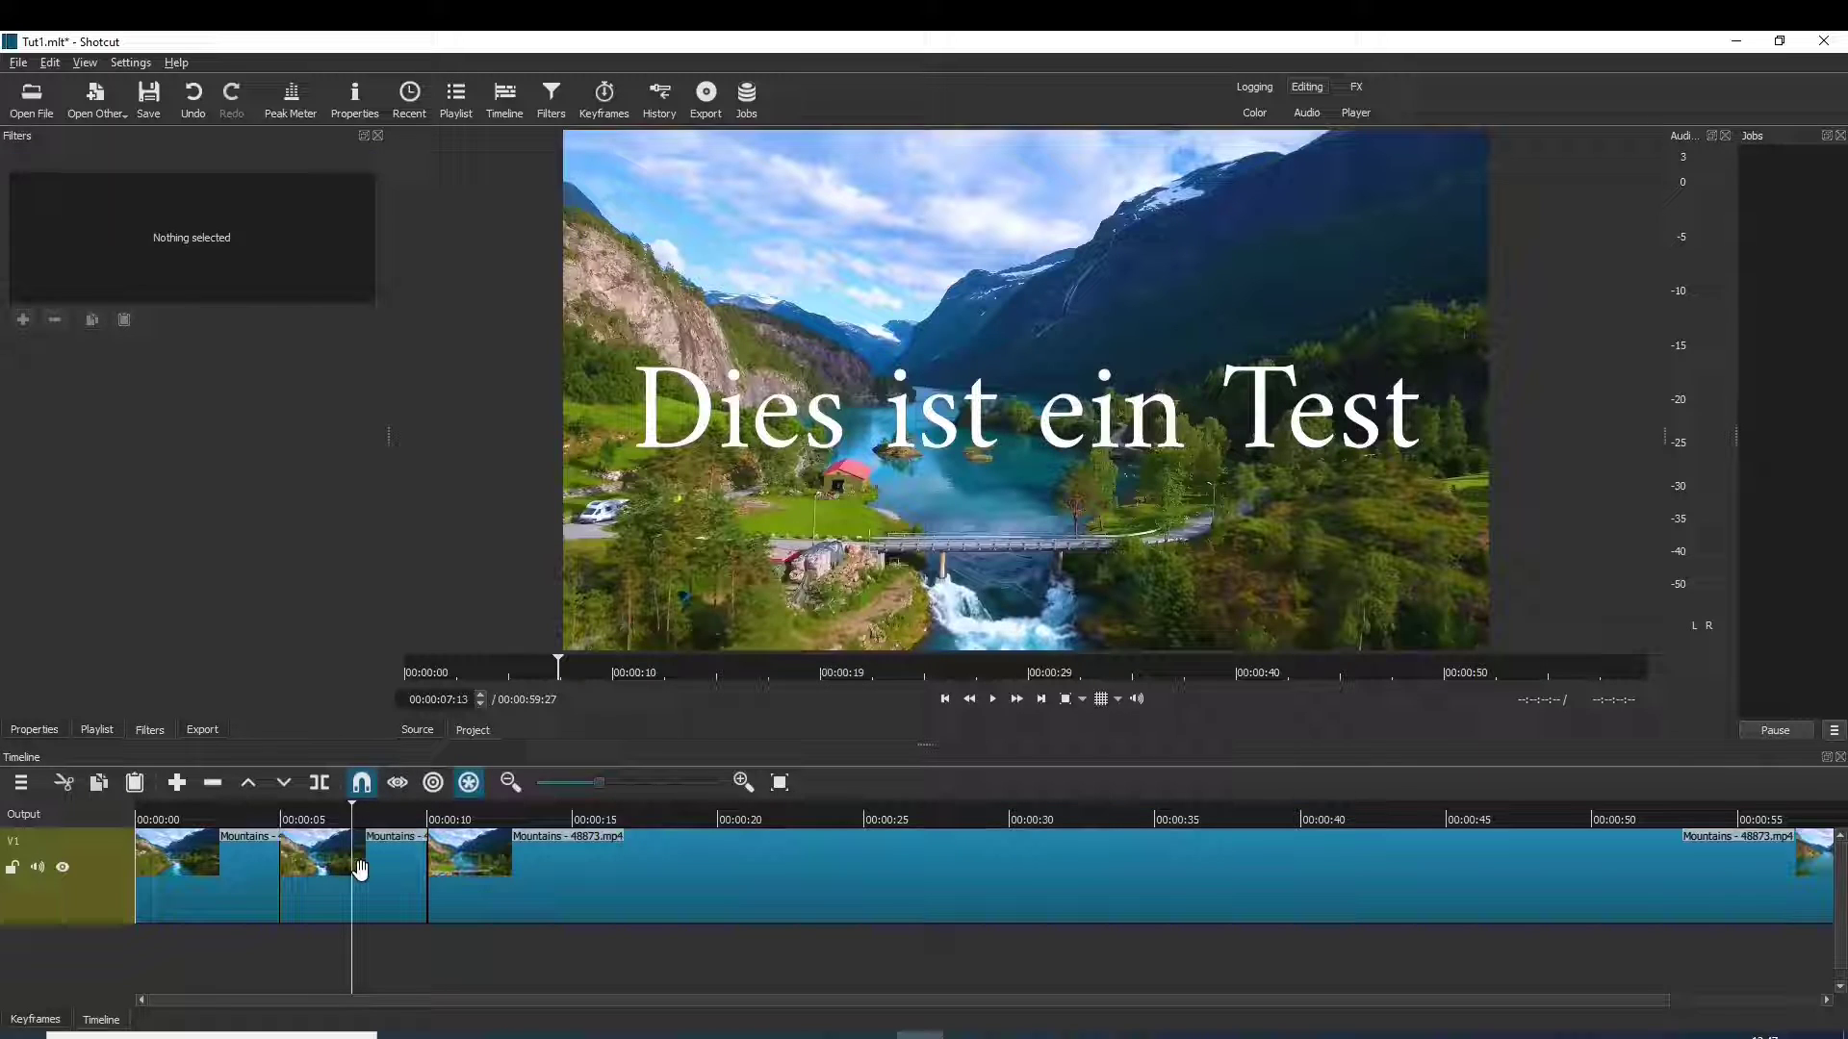
left_click(947, 699)
left_click(948, 699)
left_click(992, 698)
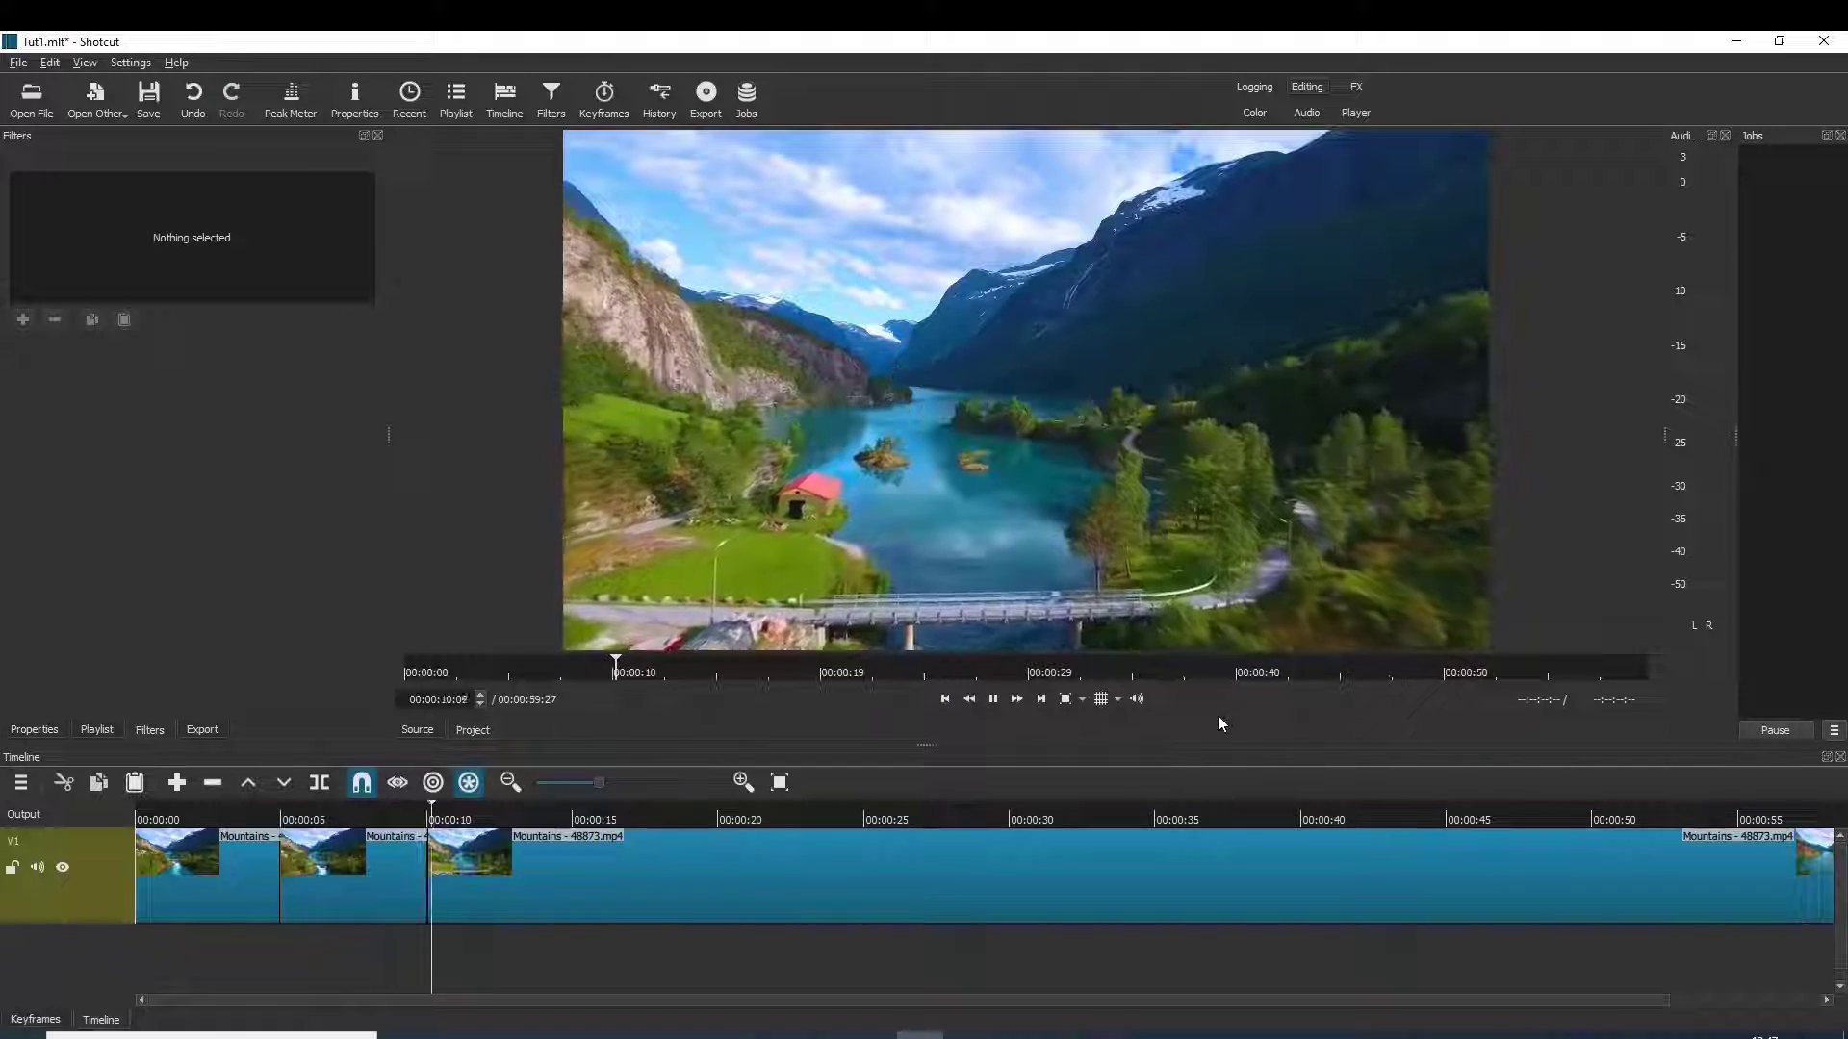
left_click(993, 699)
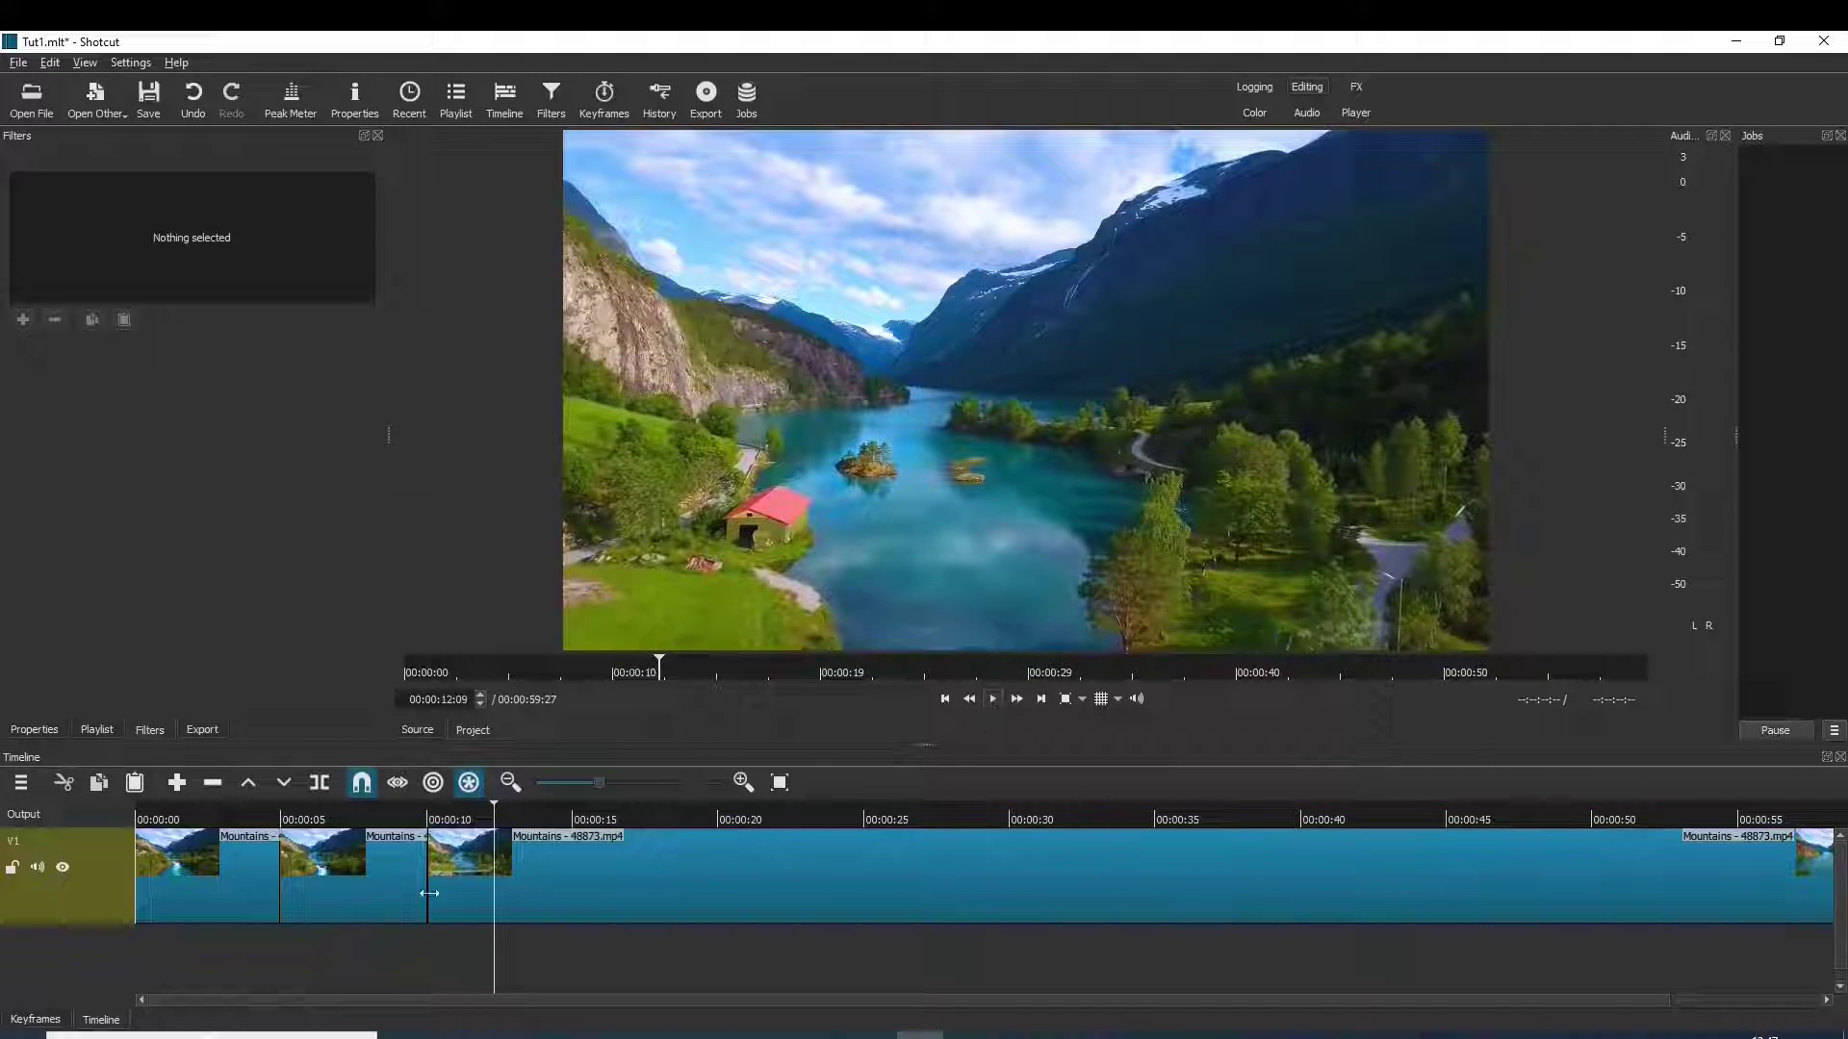
Shorten the text clip on V1 to end at about 7.5 seconds and extend the following clip's start to fill the gap
left_click(350, 894)
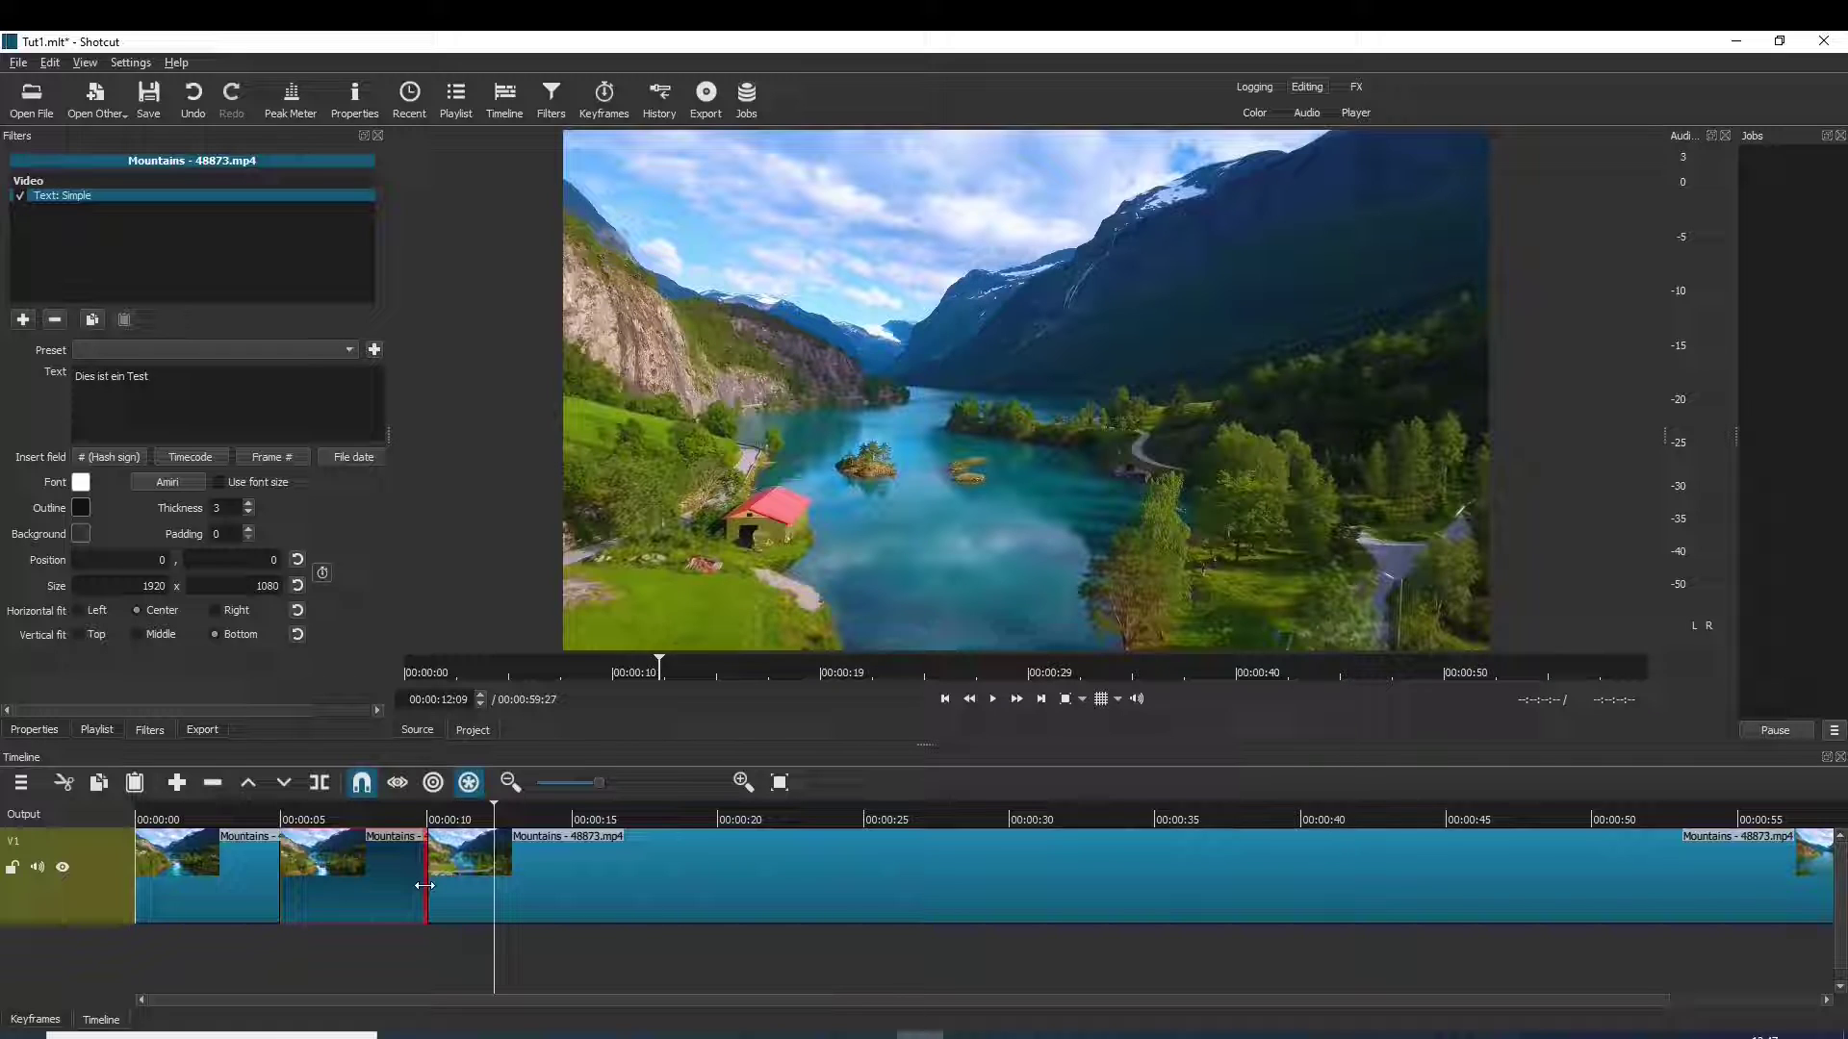
left_click_drag(426, 886, 349, 886)
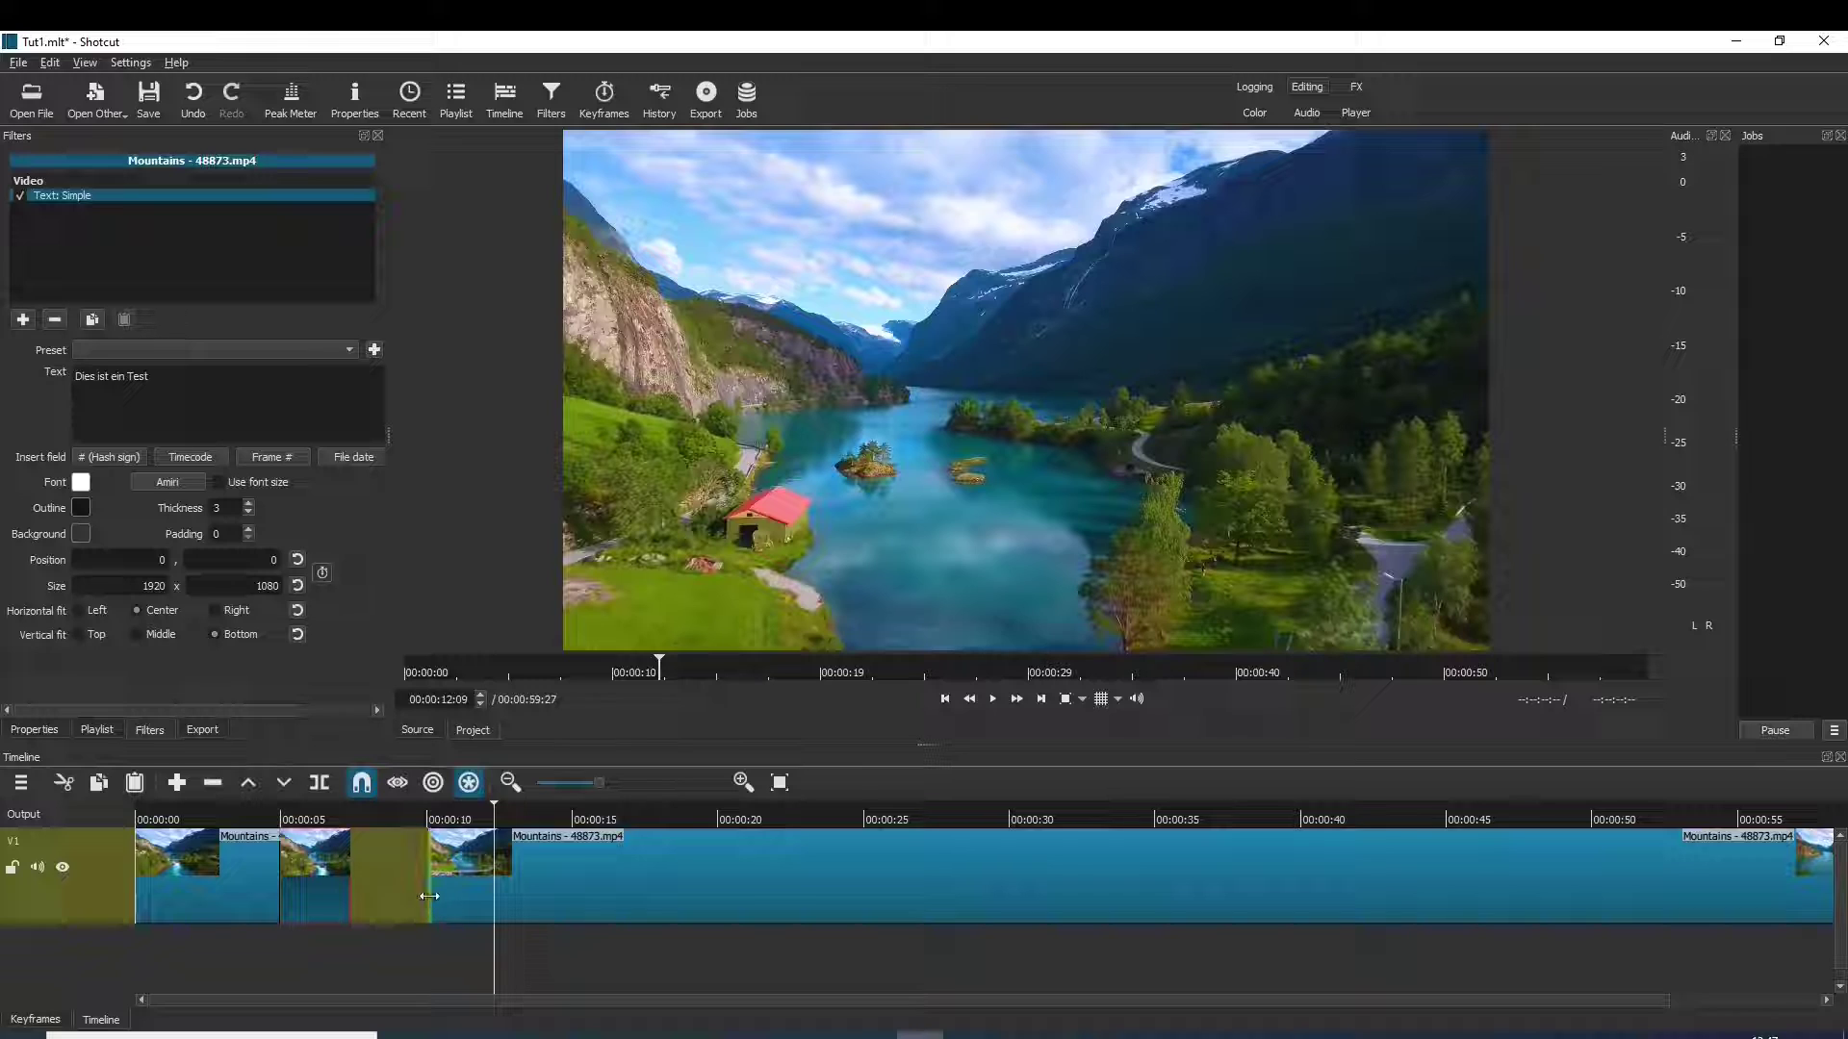
left_click_drag(418, 897, 344, 888)
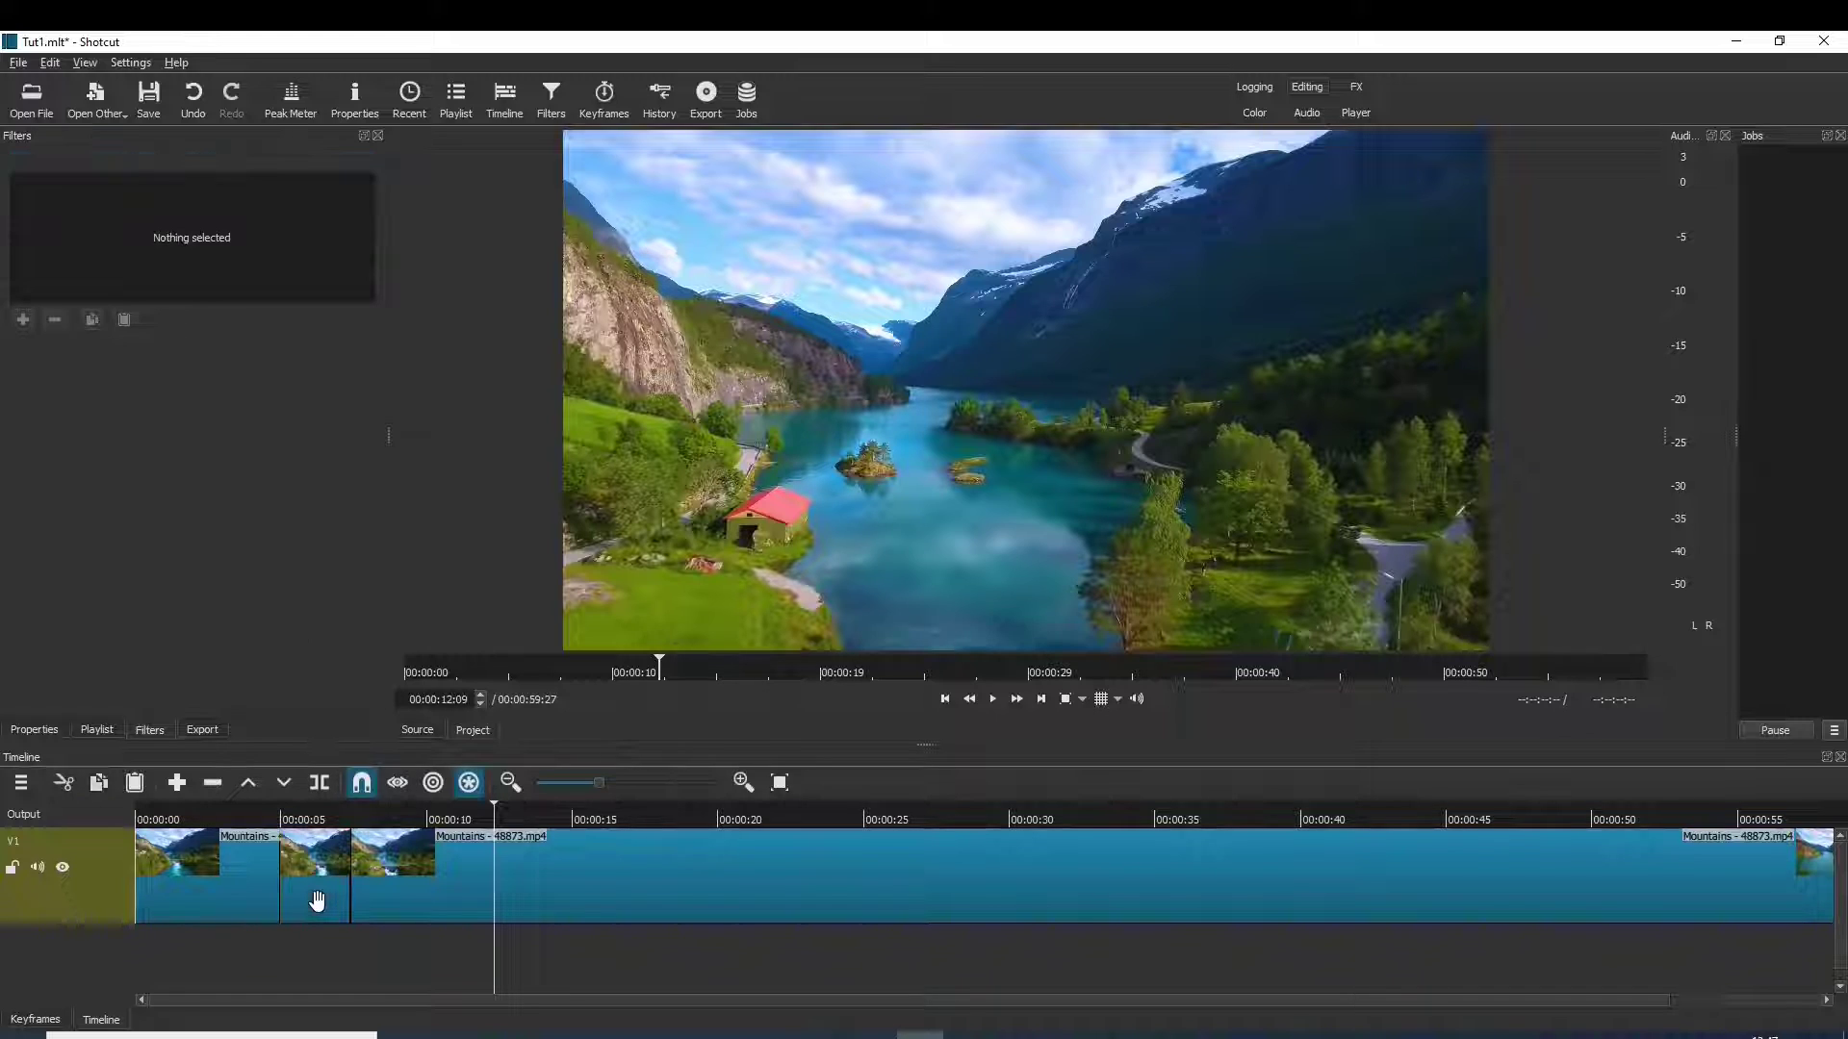
Play the timeline from the beginning again to check the shortened text section, and stop after it ends
left_click(949, 701)
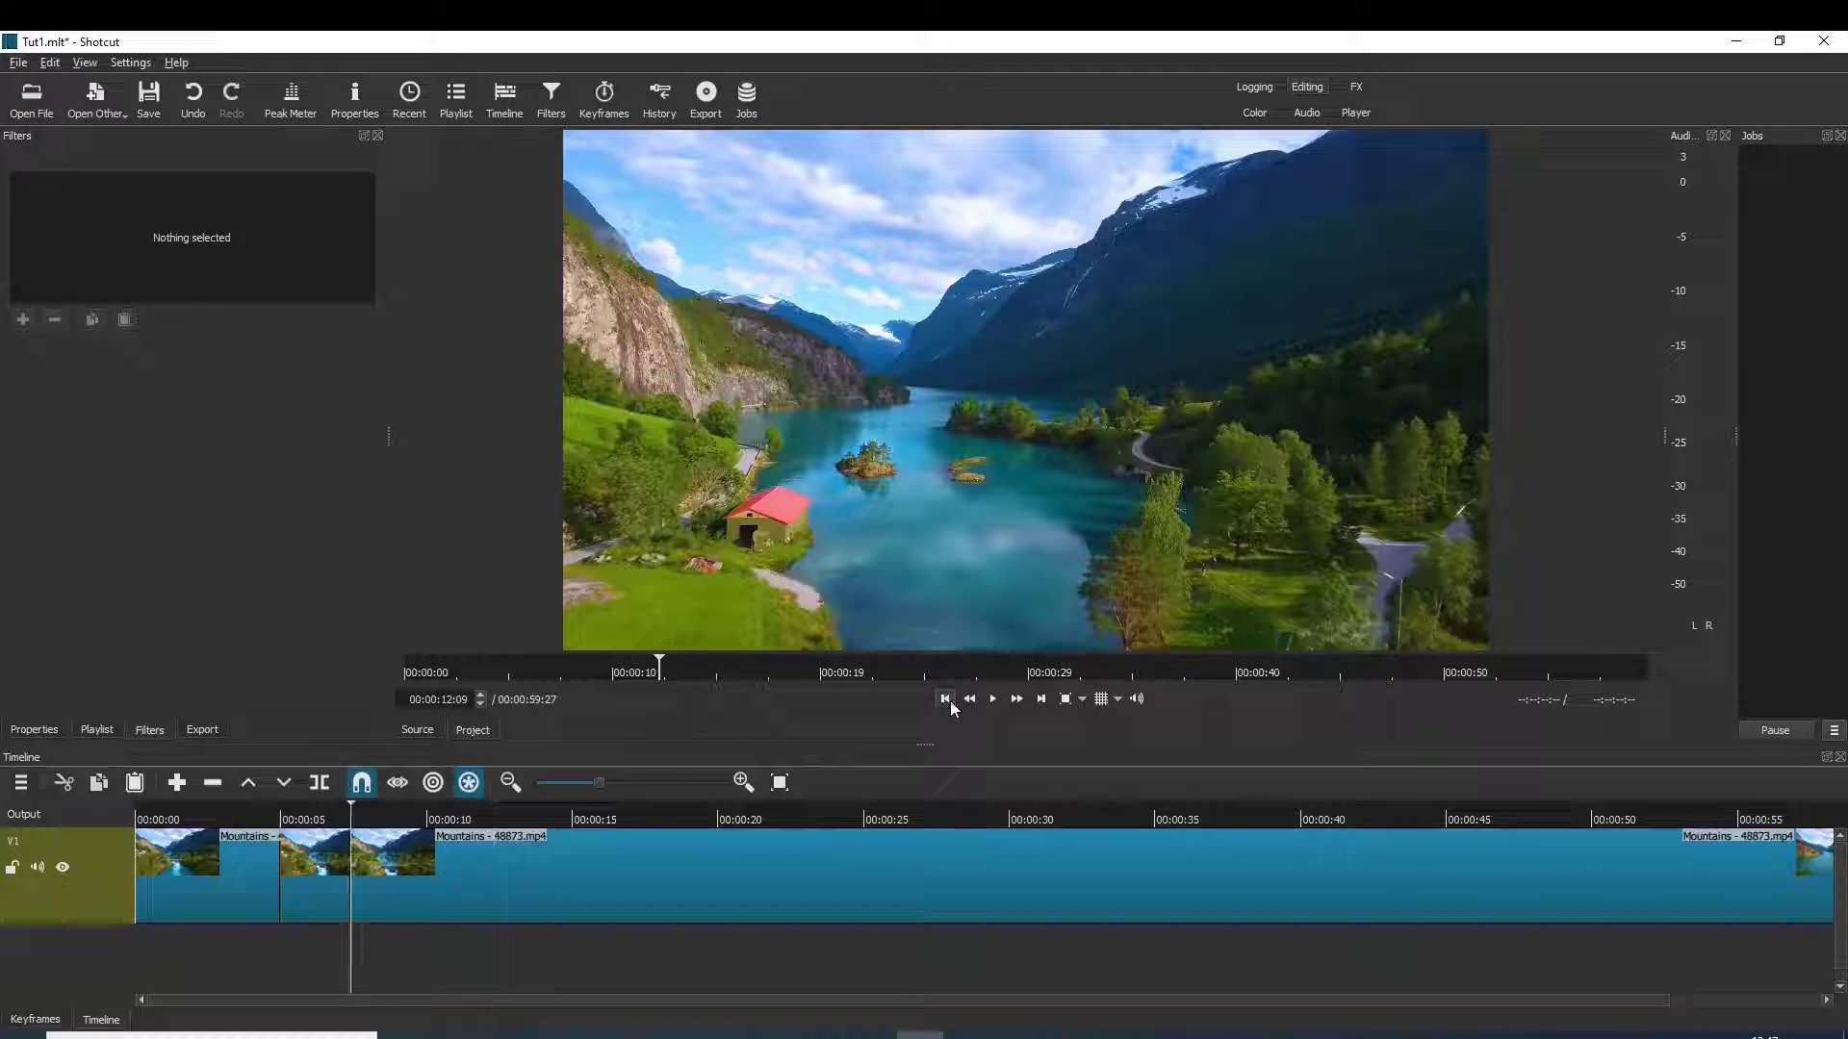
left_click(949, 701)
left_click(949, 700)
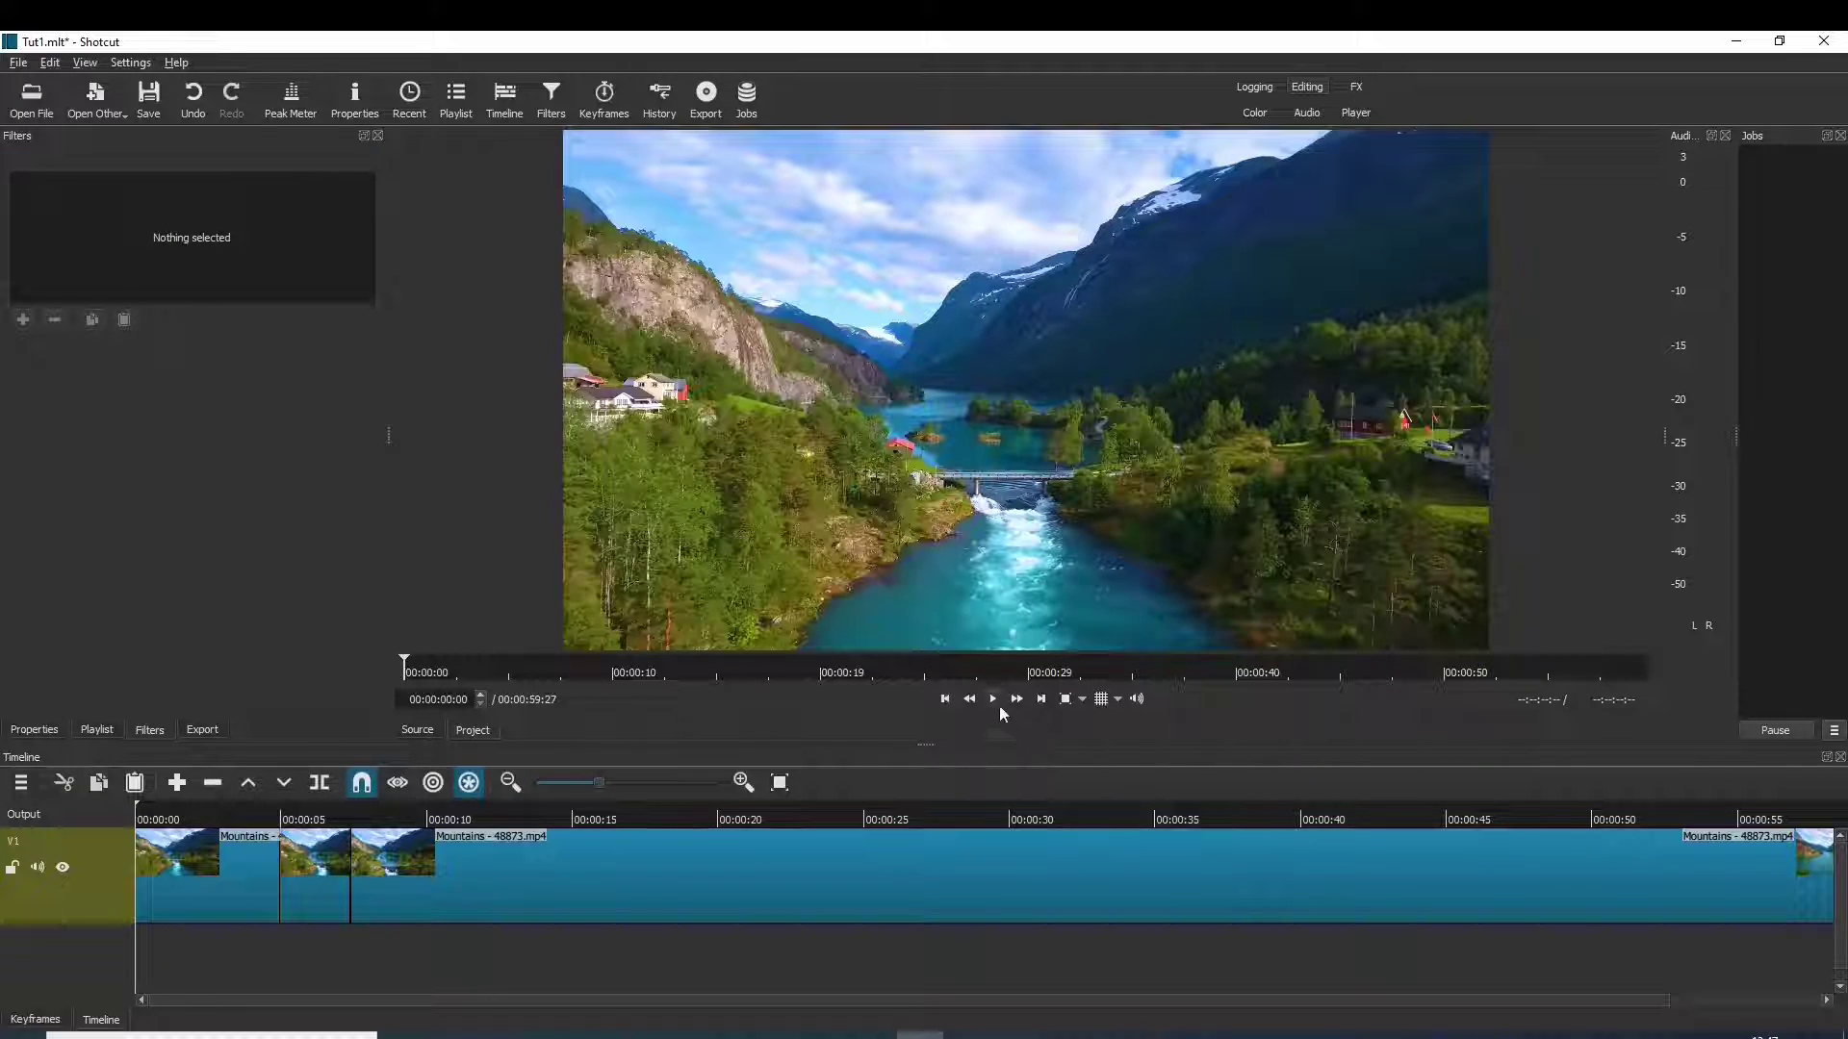
left_click(993, 699)
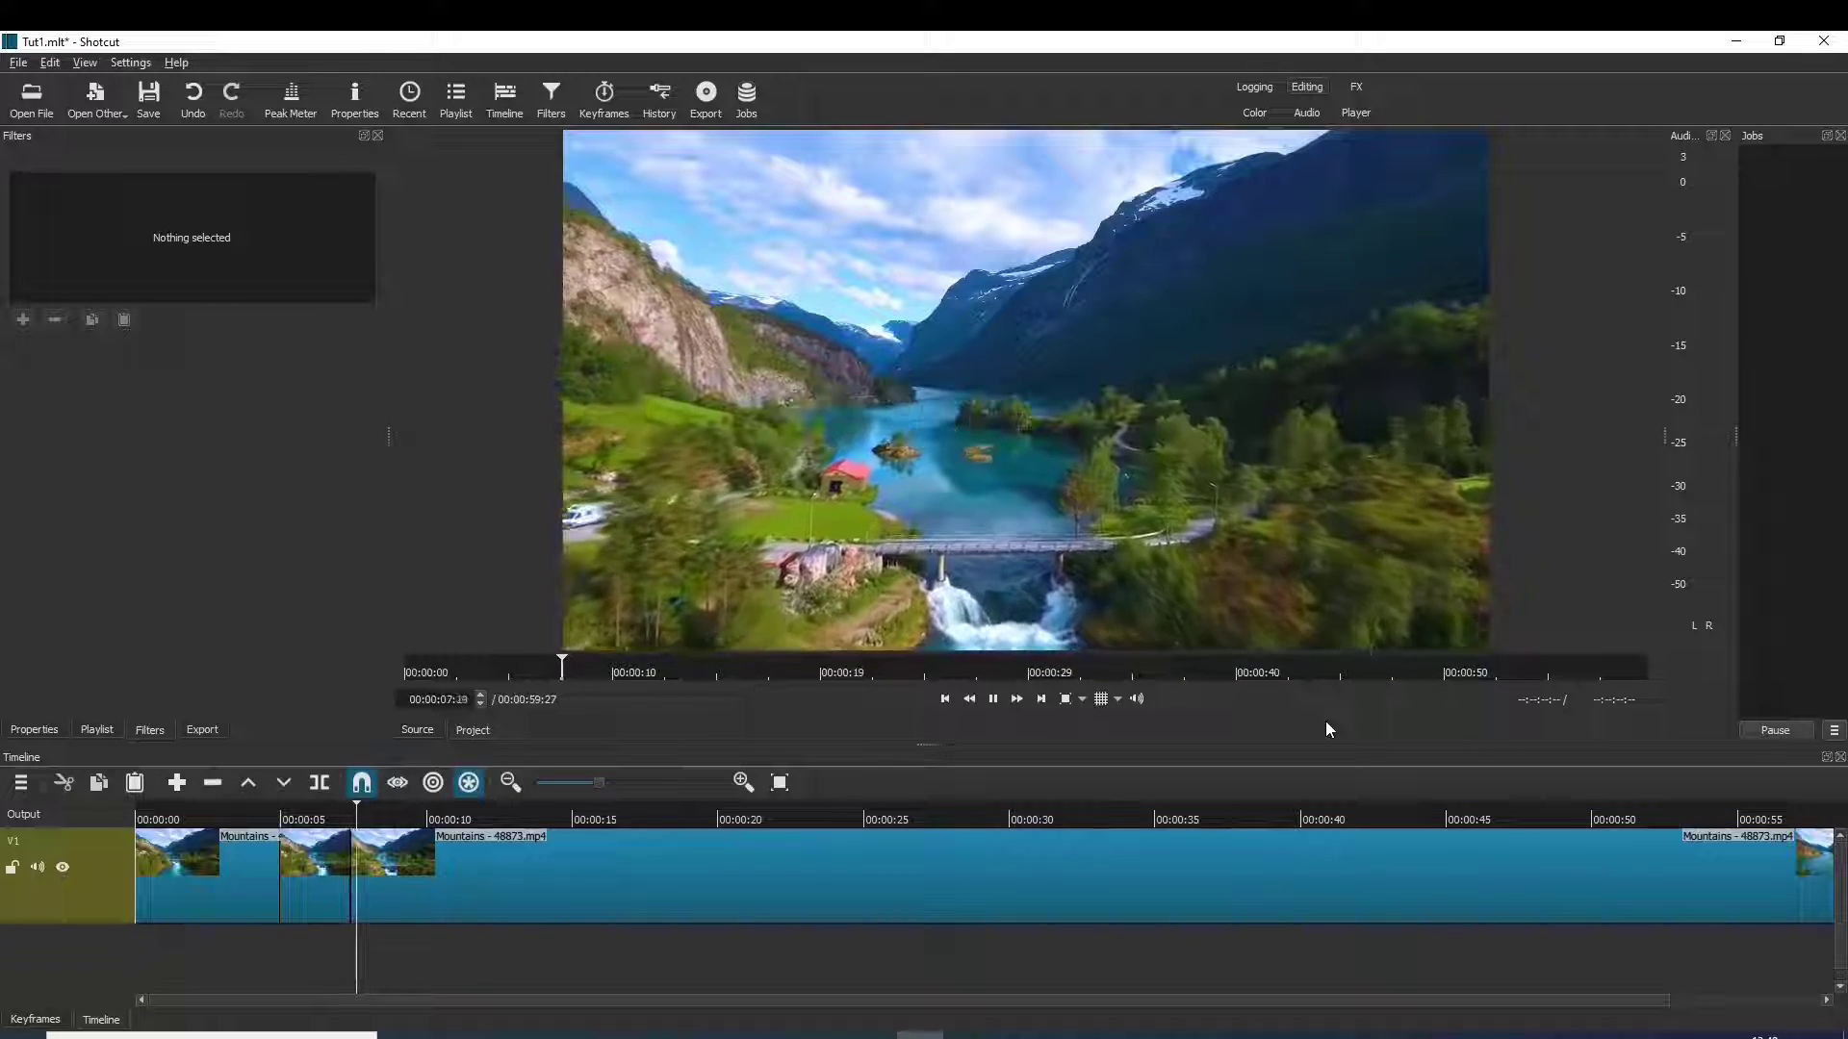
left_click(992, 700)
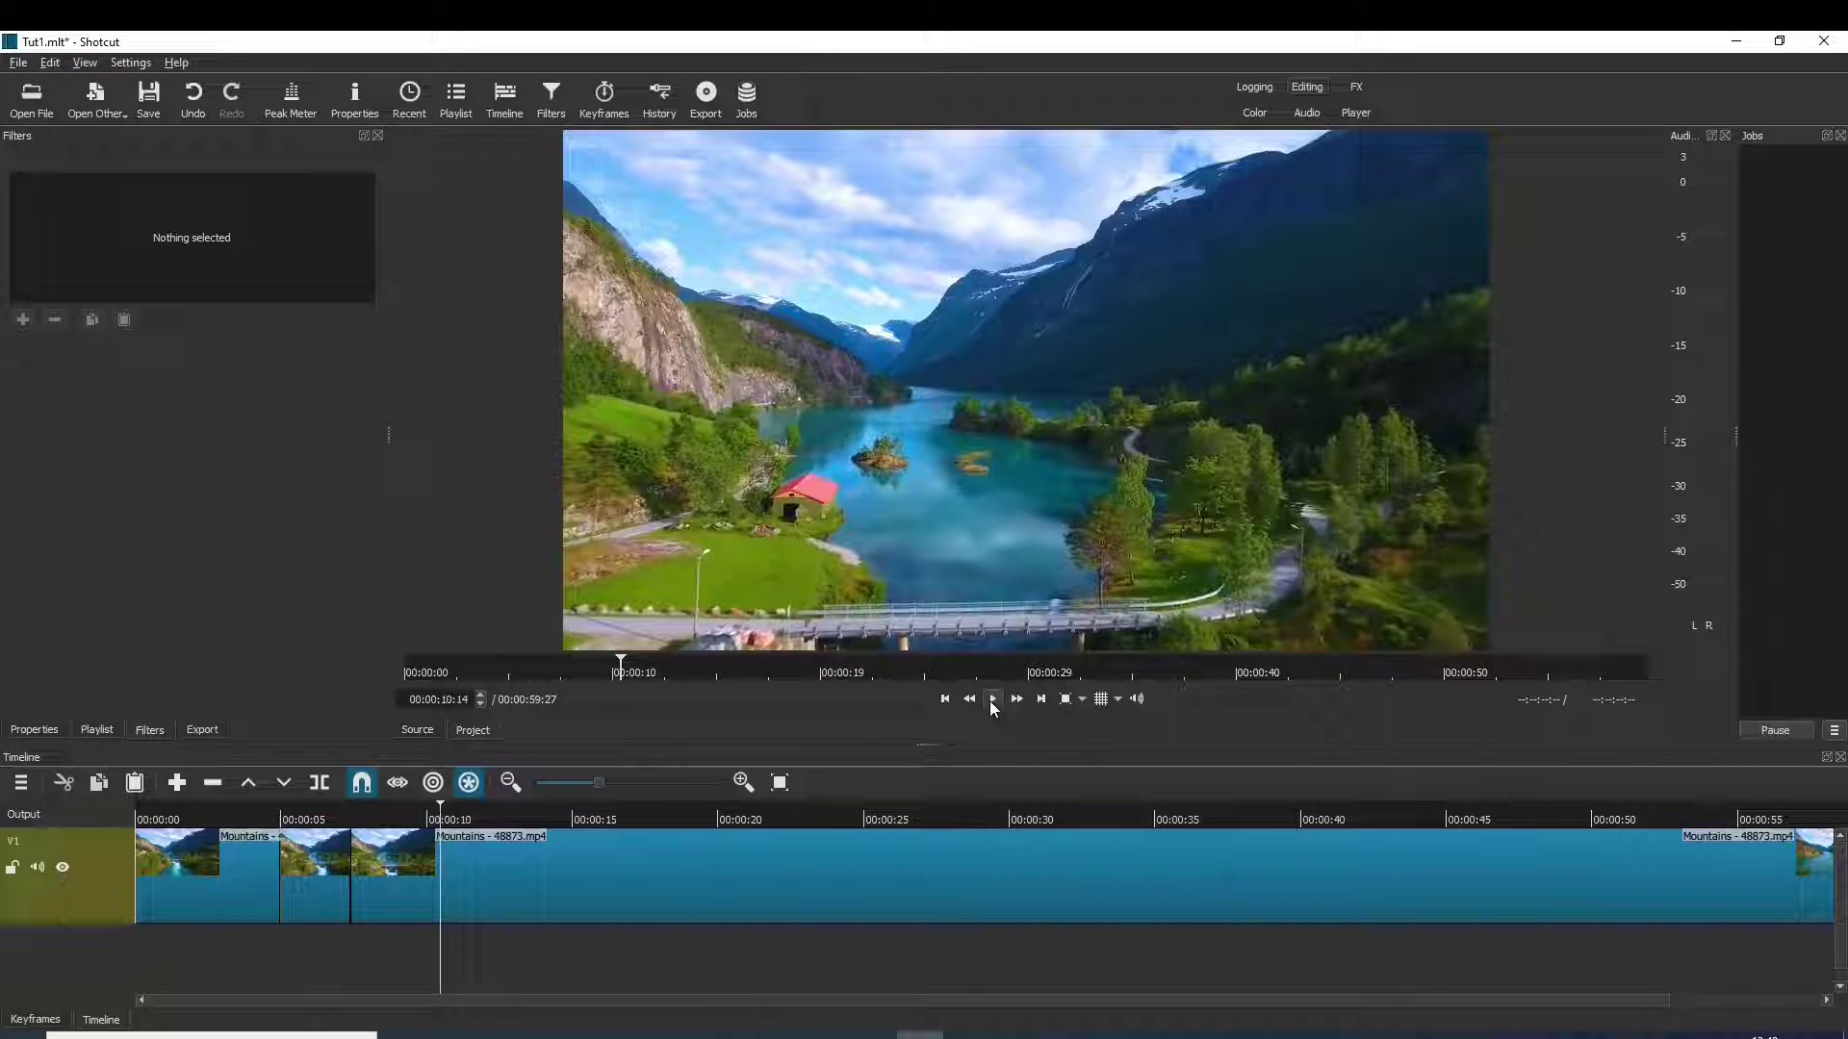
Try lengthening the text clip on V1 to about 10 seconds against the shortened following clip, and undo these edits
left_click(406, 895)
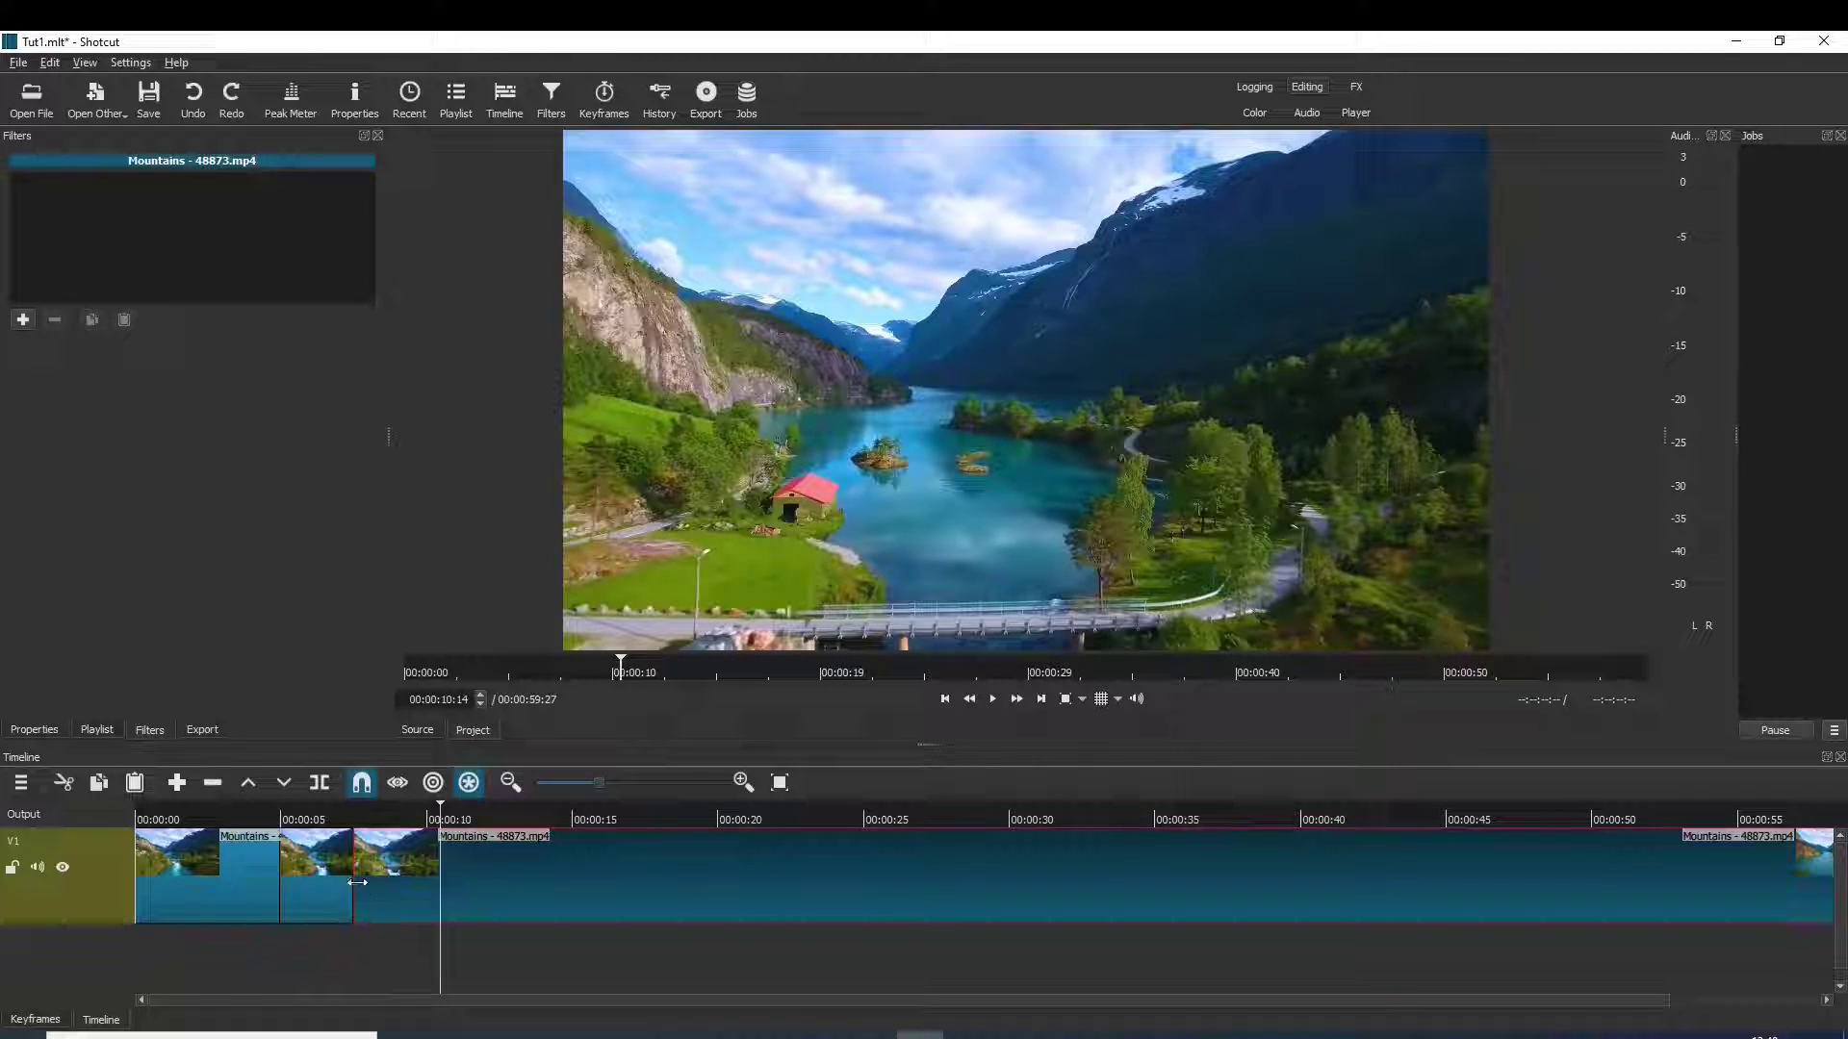
left_click_drag(353, 881, 447, 889)
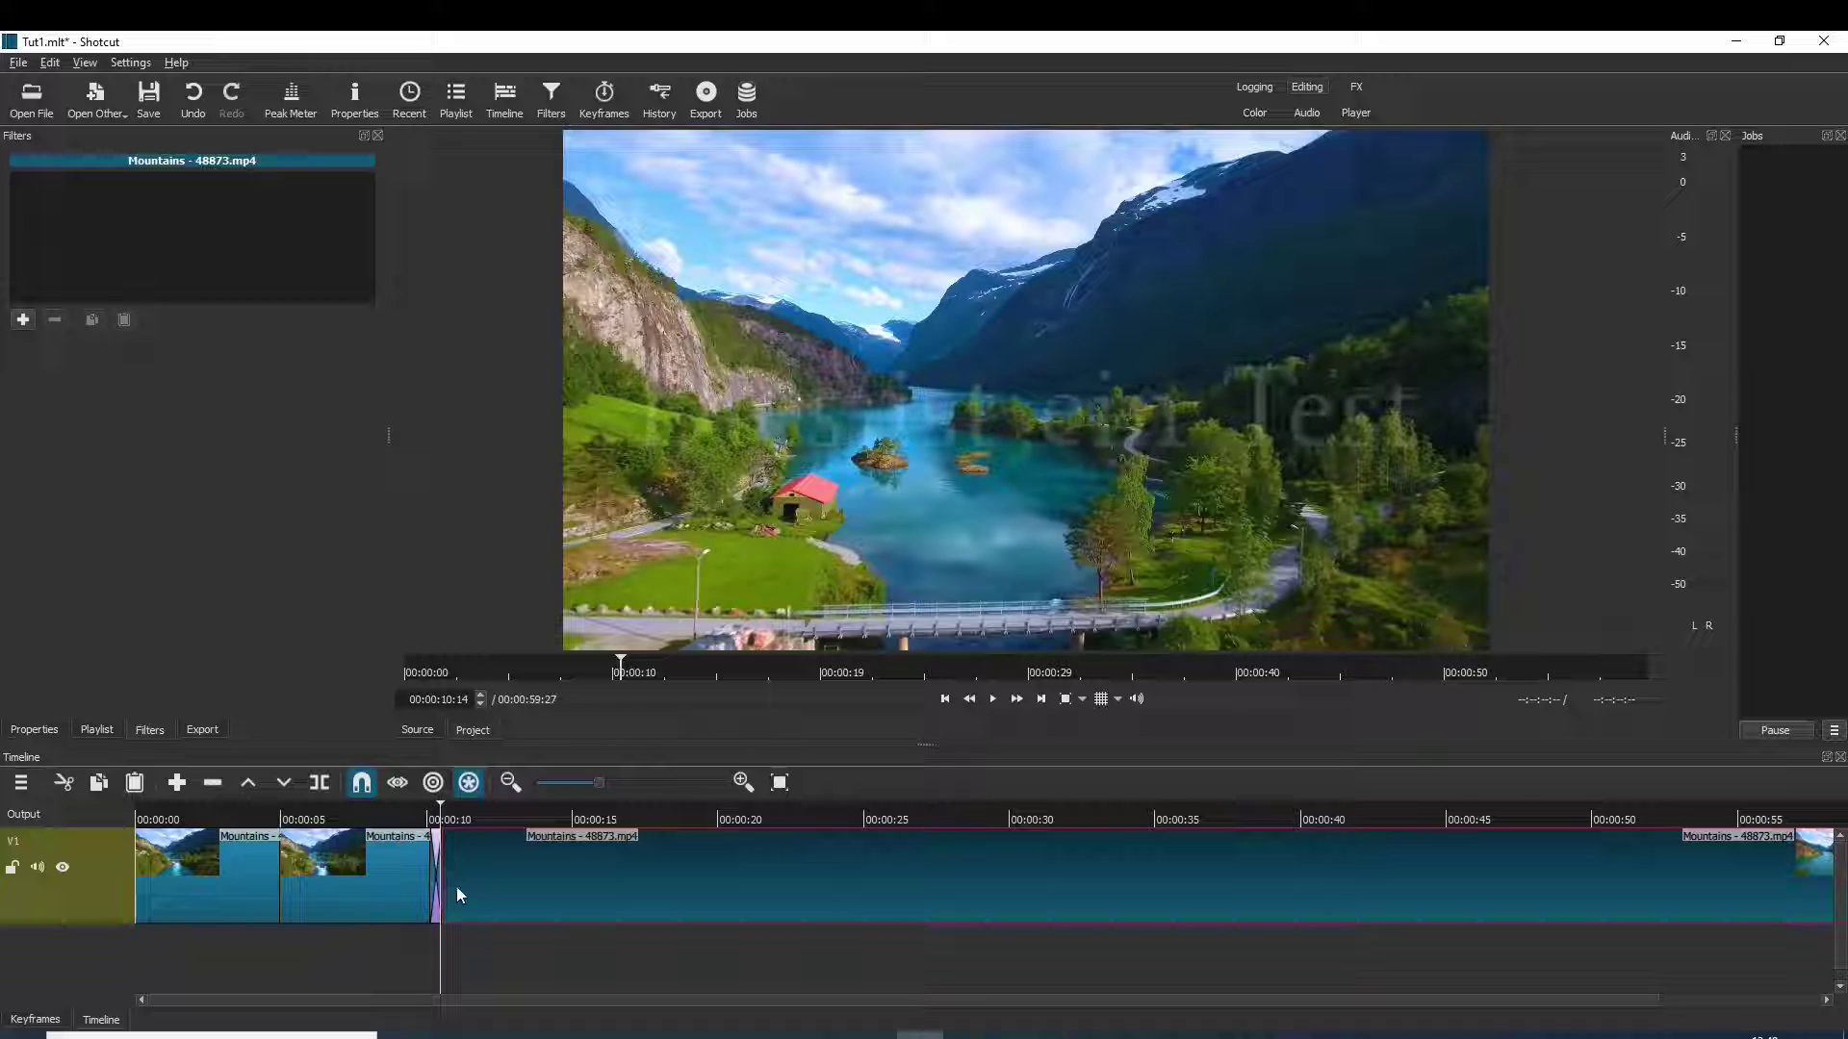
key("ctrl+z")
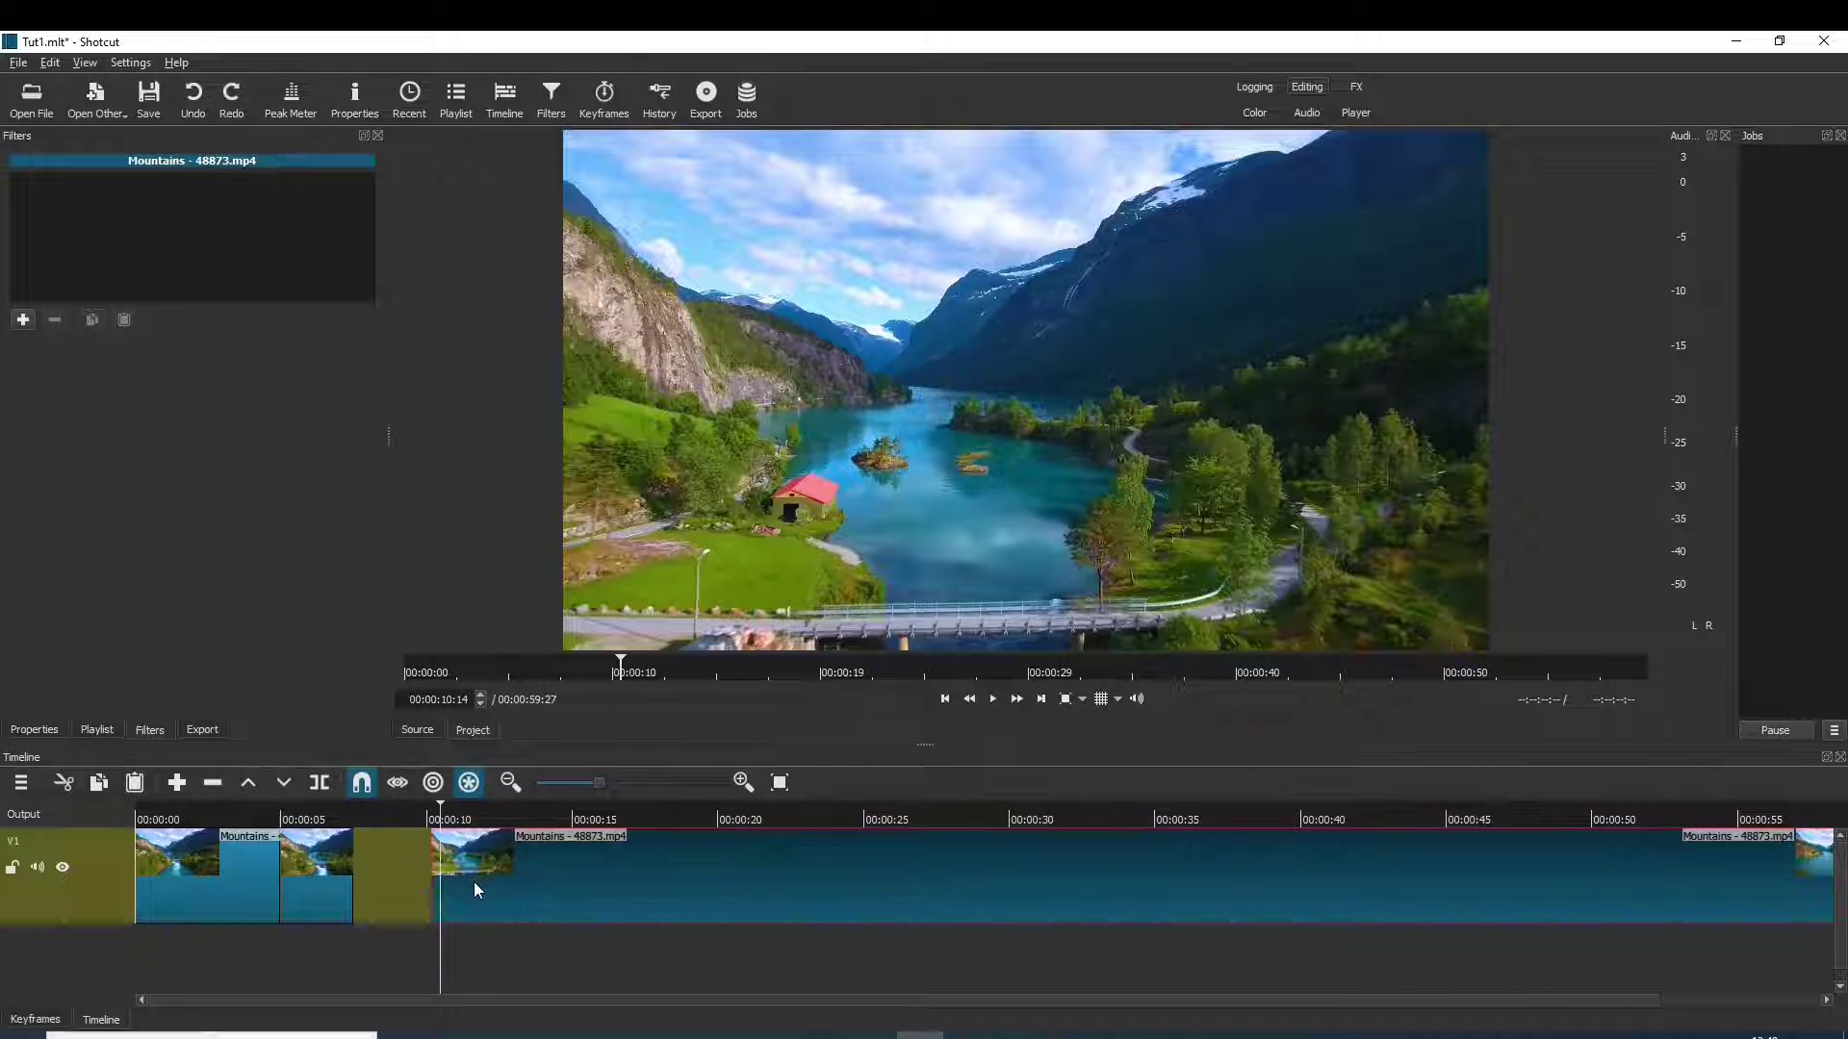
left_click_drag(355, 897, 447, 901)
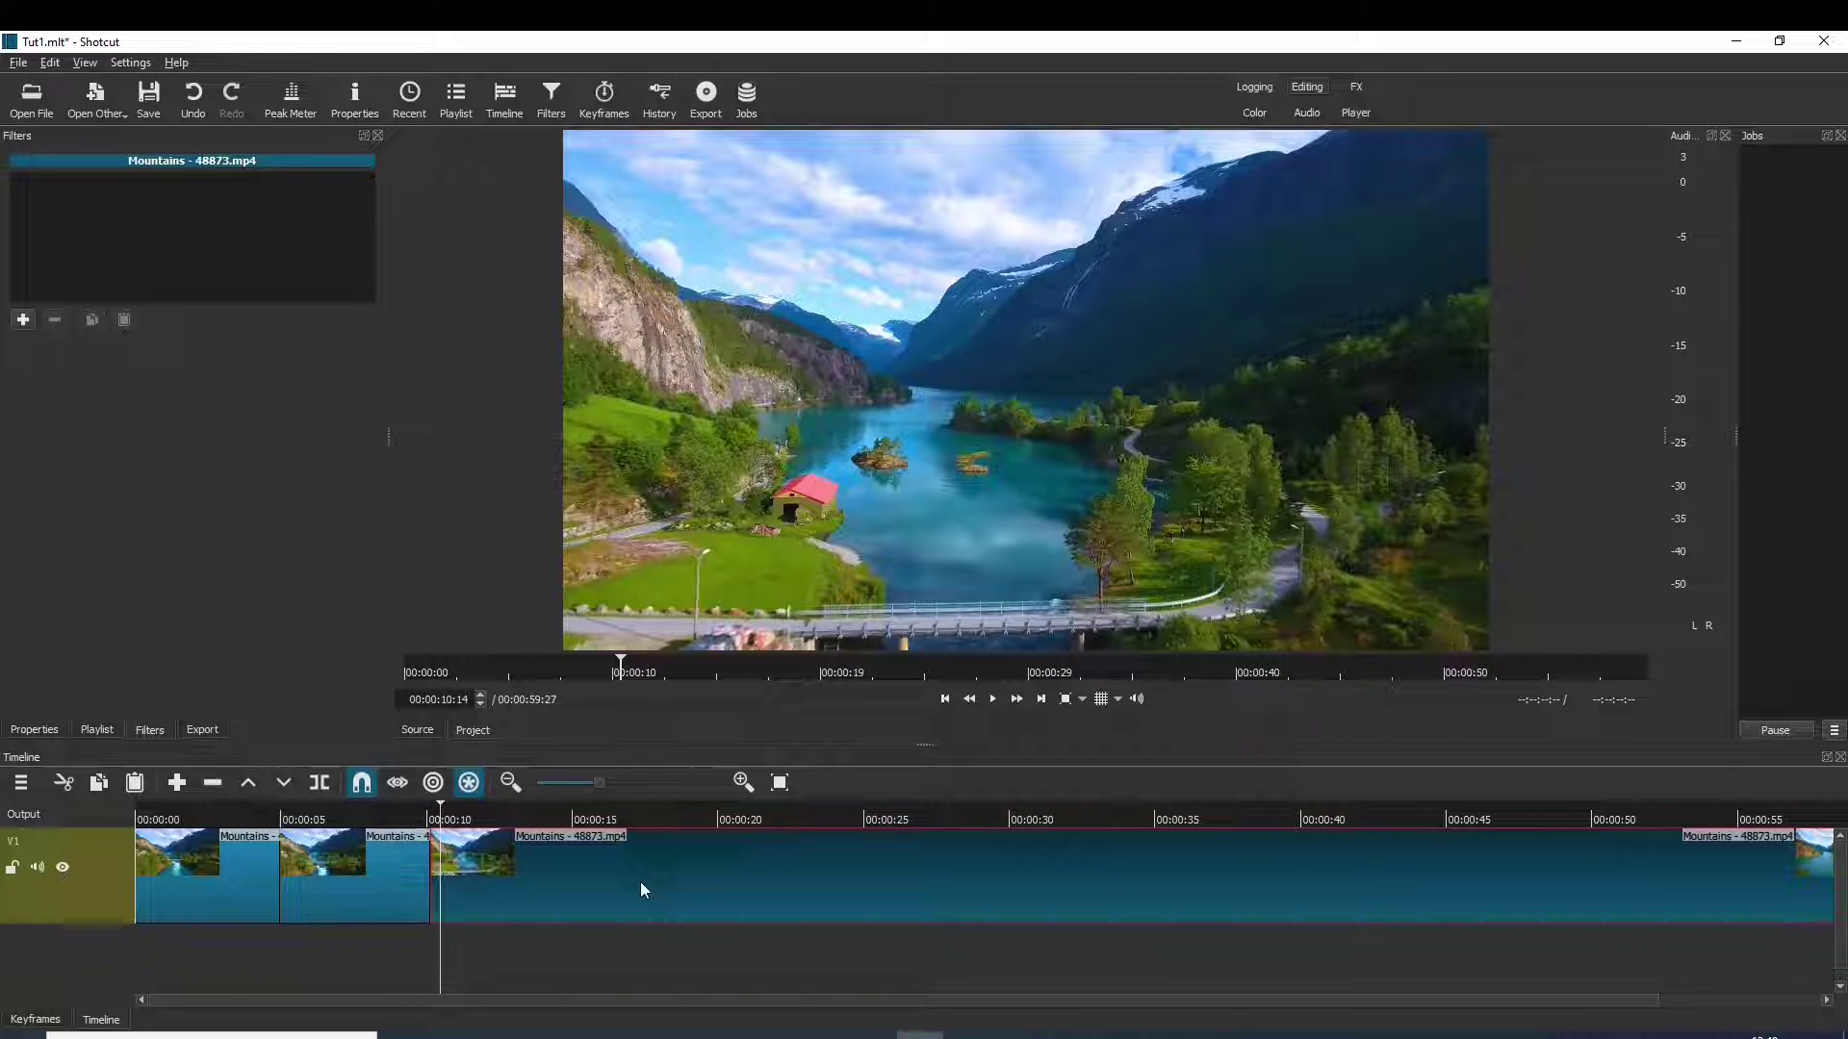
key("ctrl+z")
key("ctrl+z")
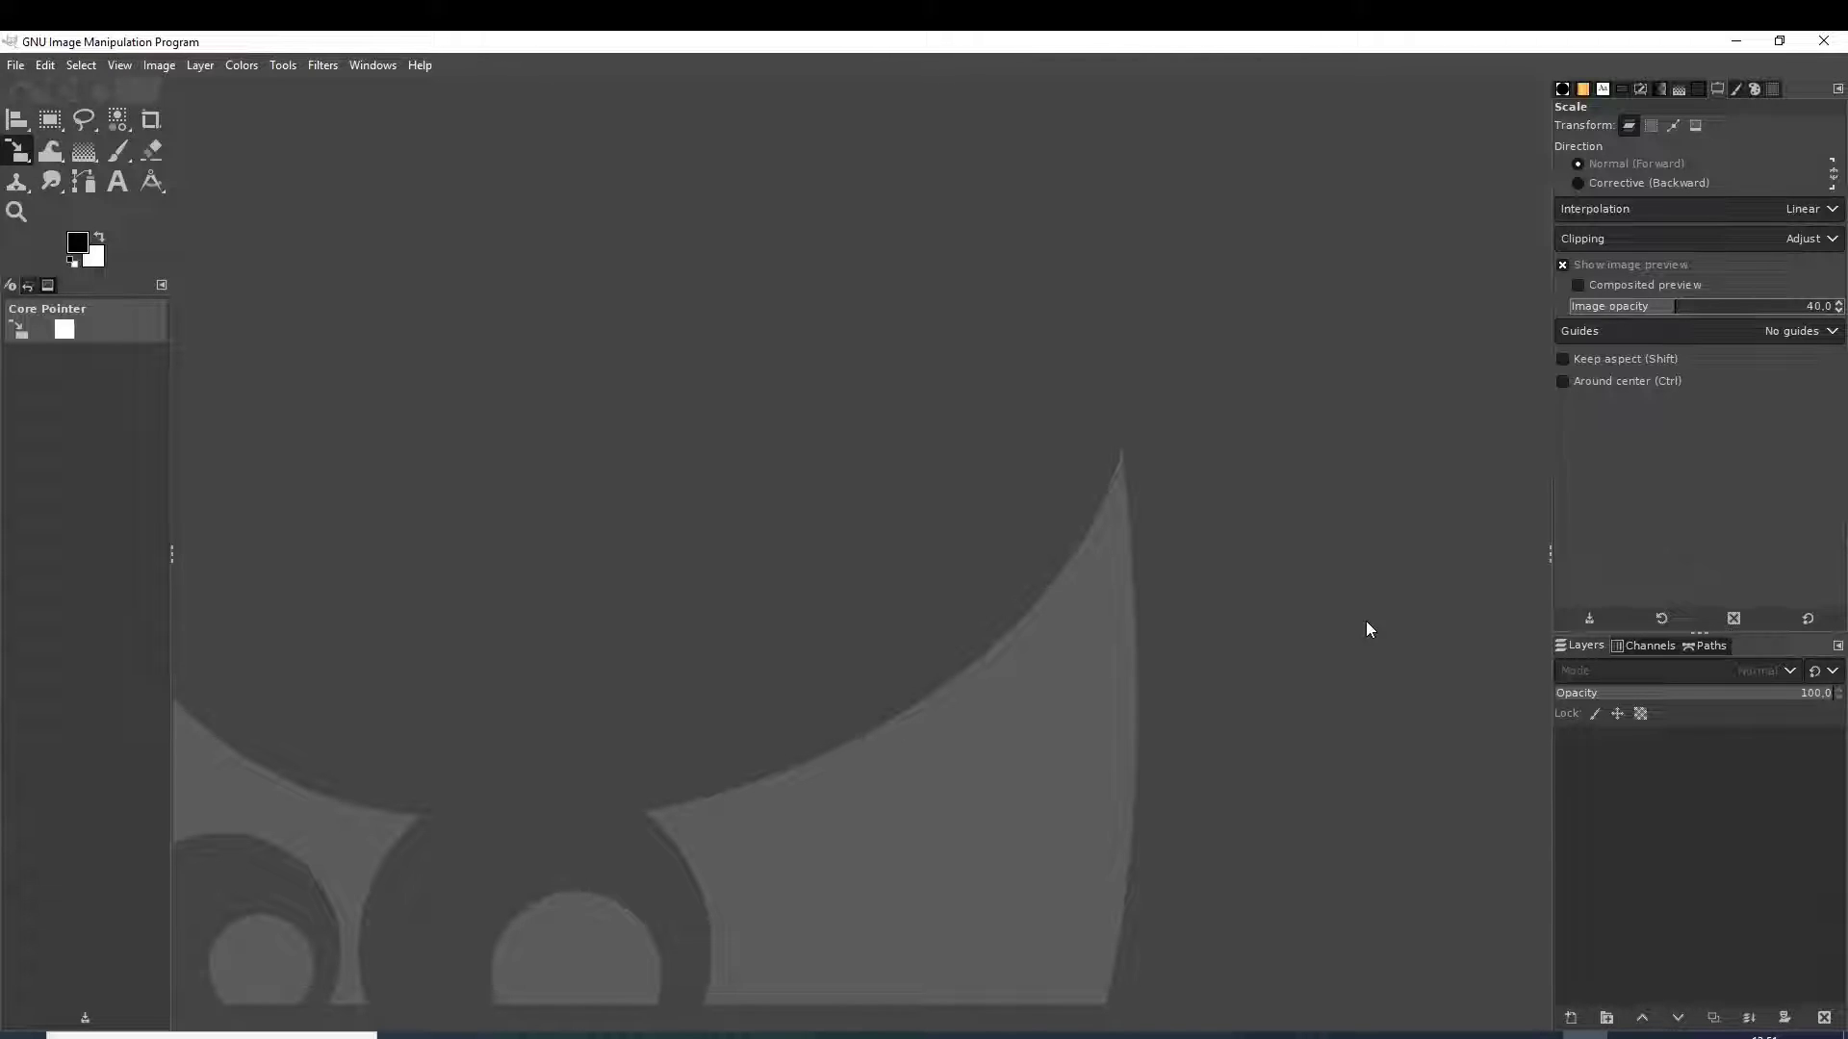
Switch to GIMP and create a new 1920 × 1080 px image filled with transparency
left_click(12, 68)
left_click(28, 91)
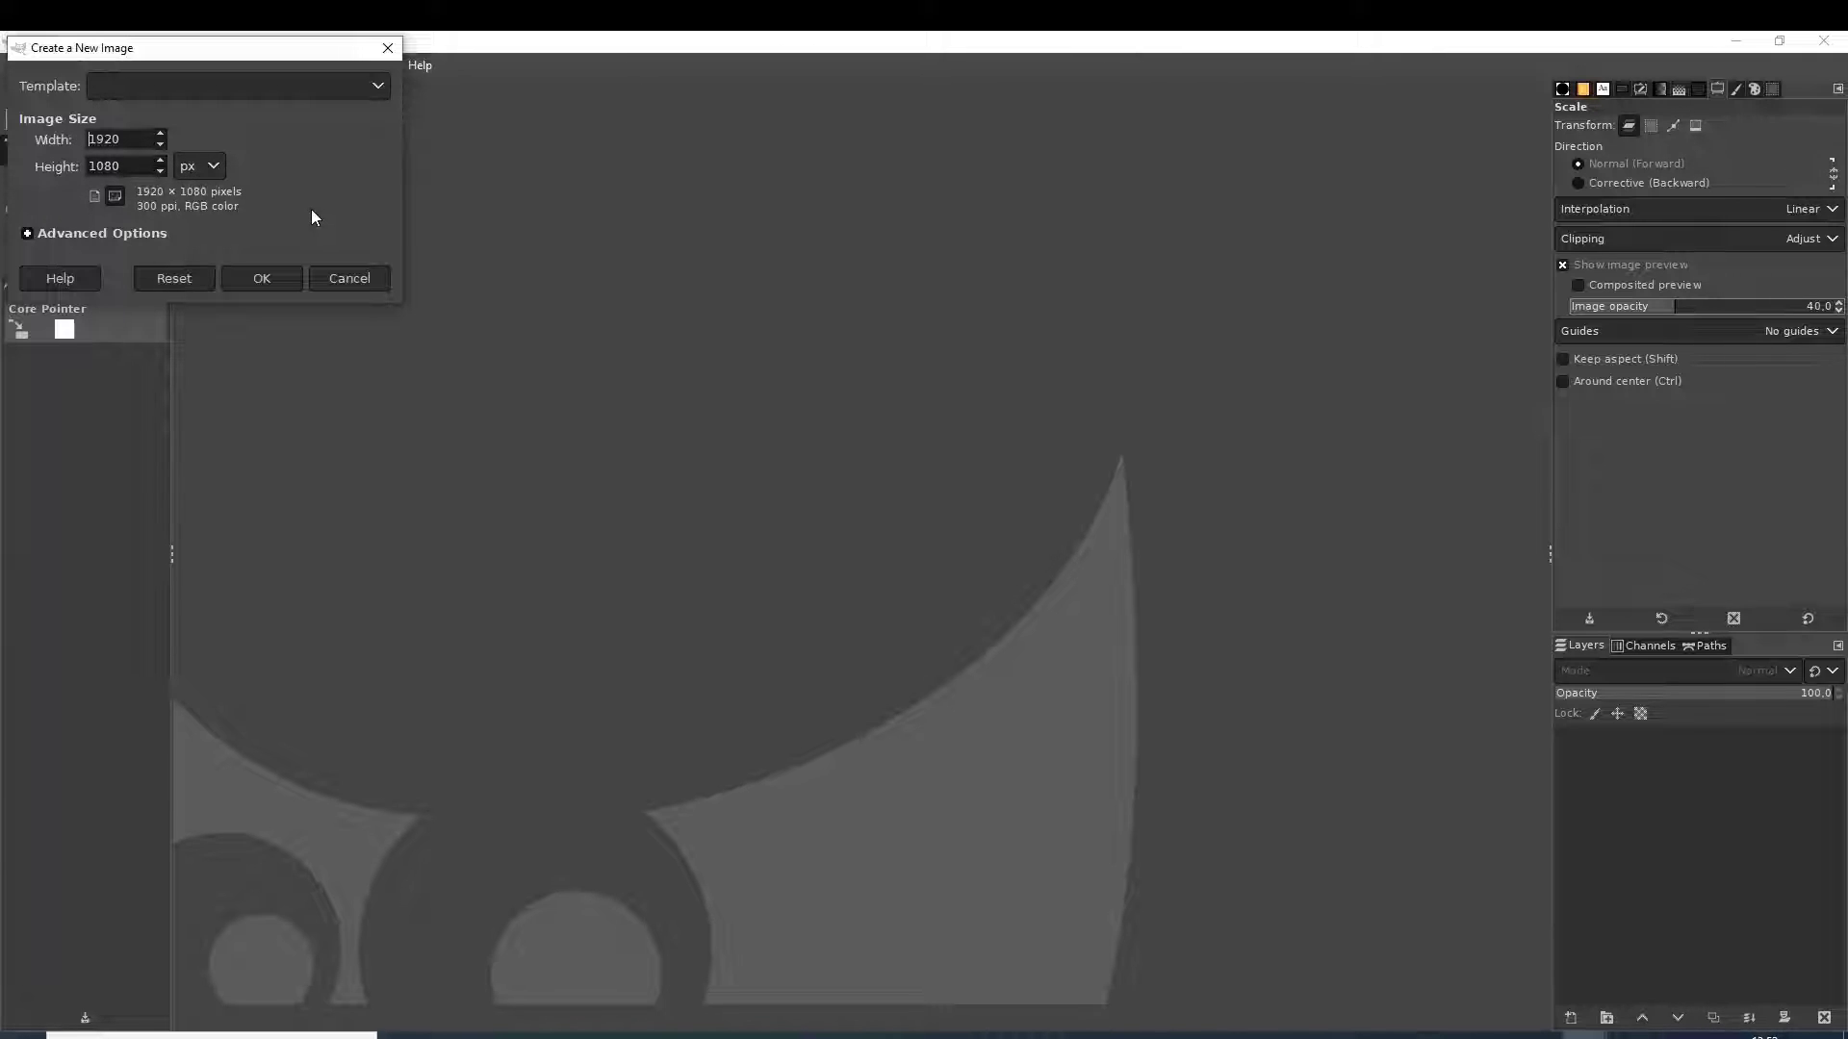
left_click(27, 234)
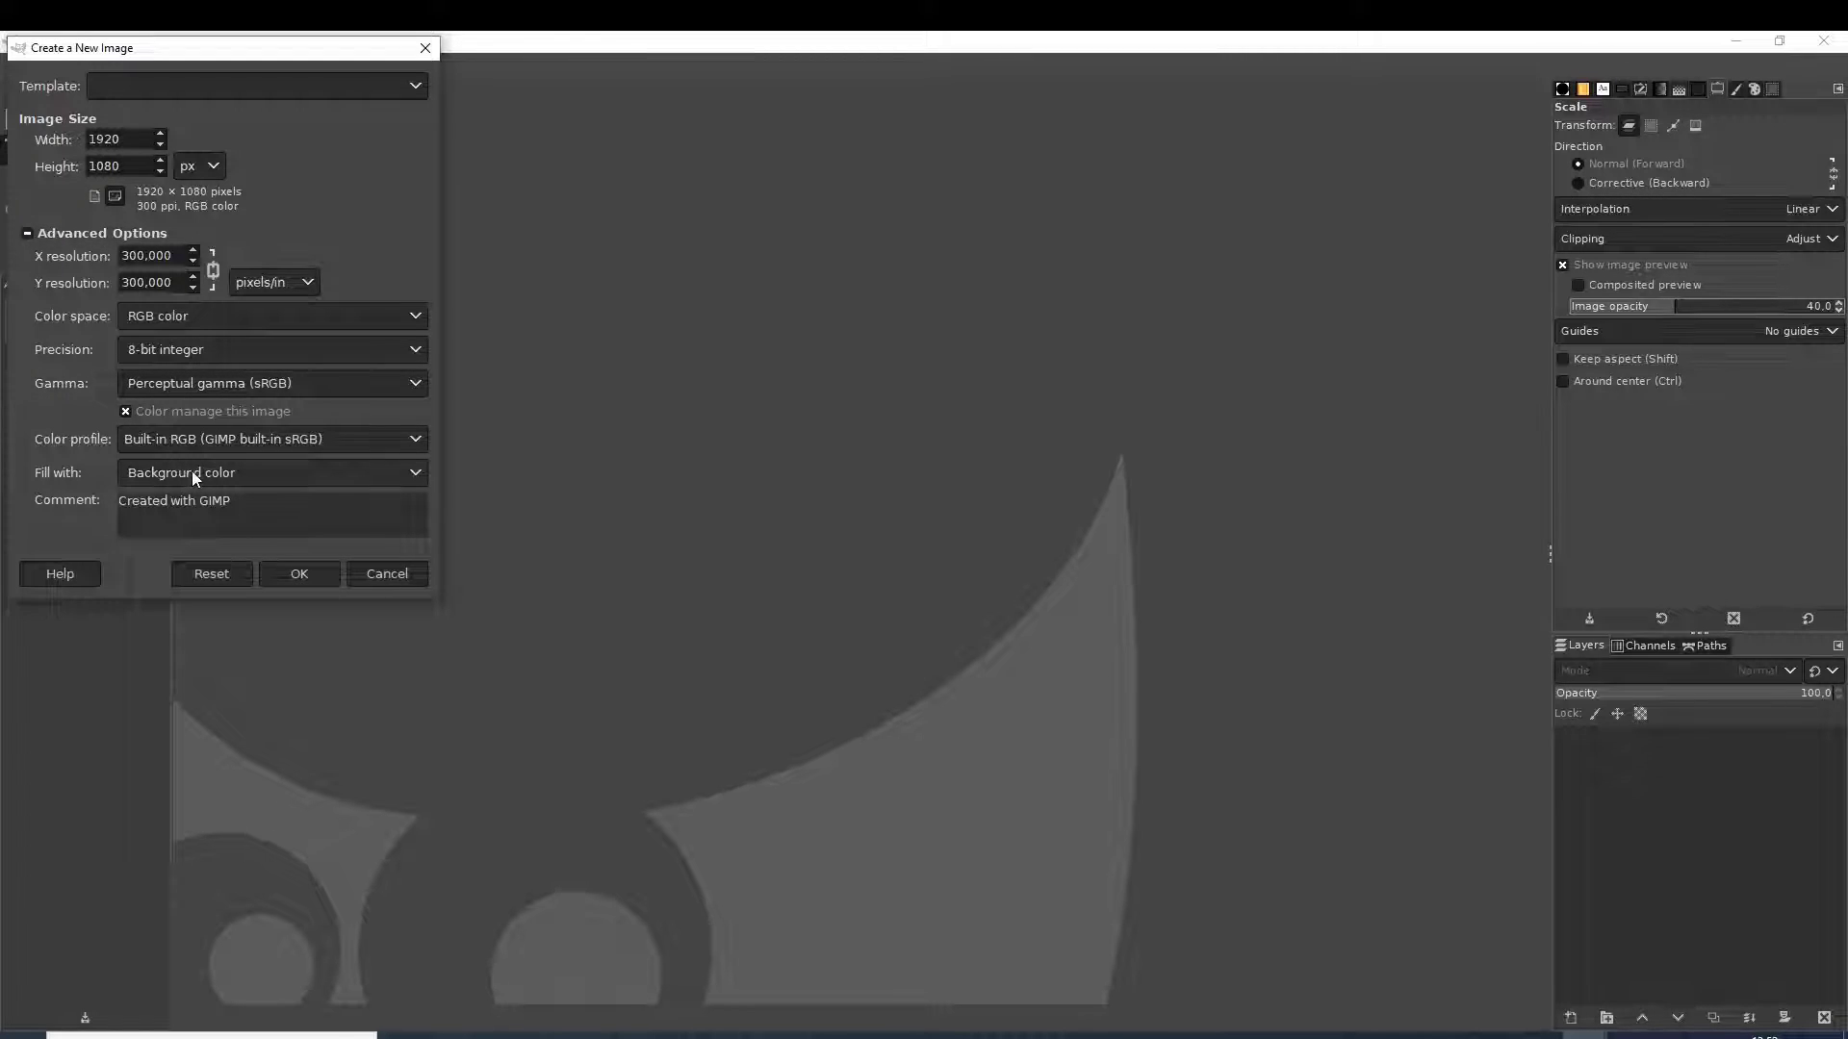
left_click(413, 475)
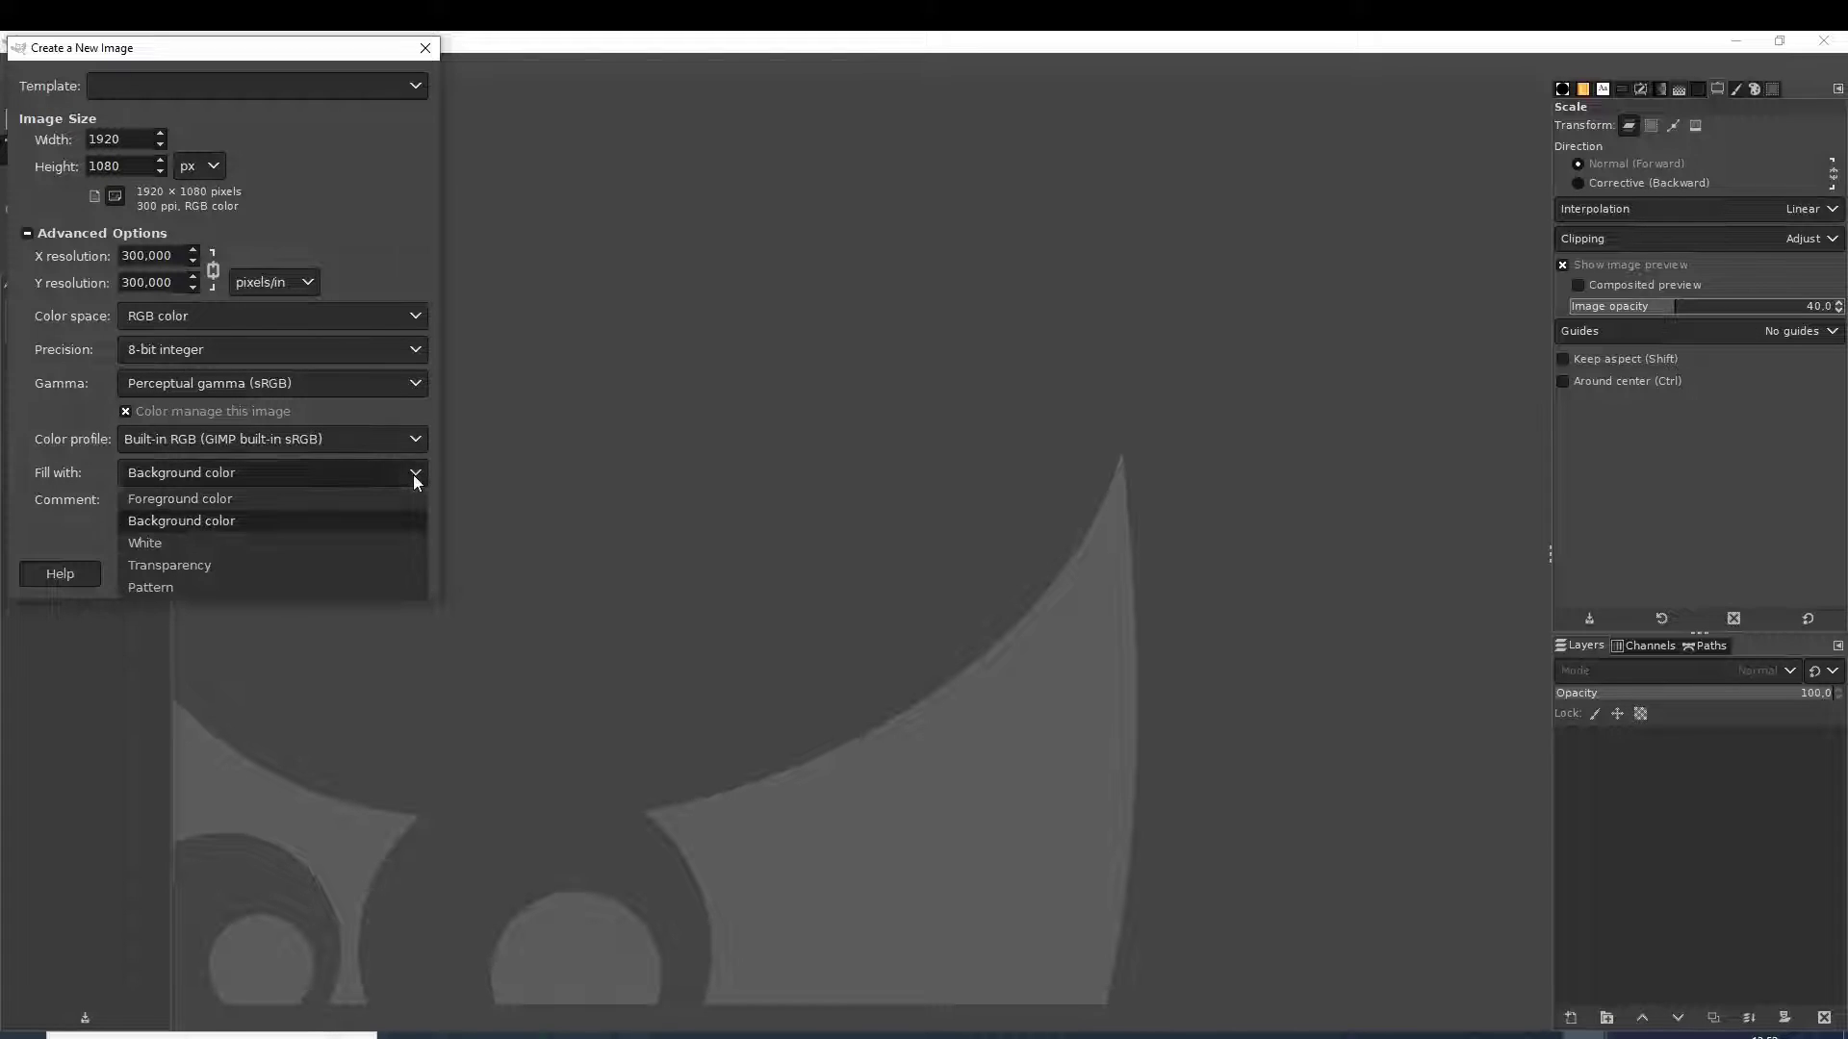
left_click(351, 566)
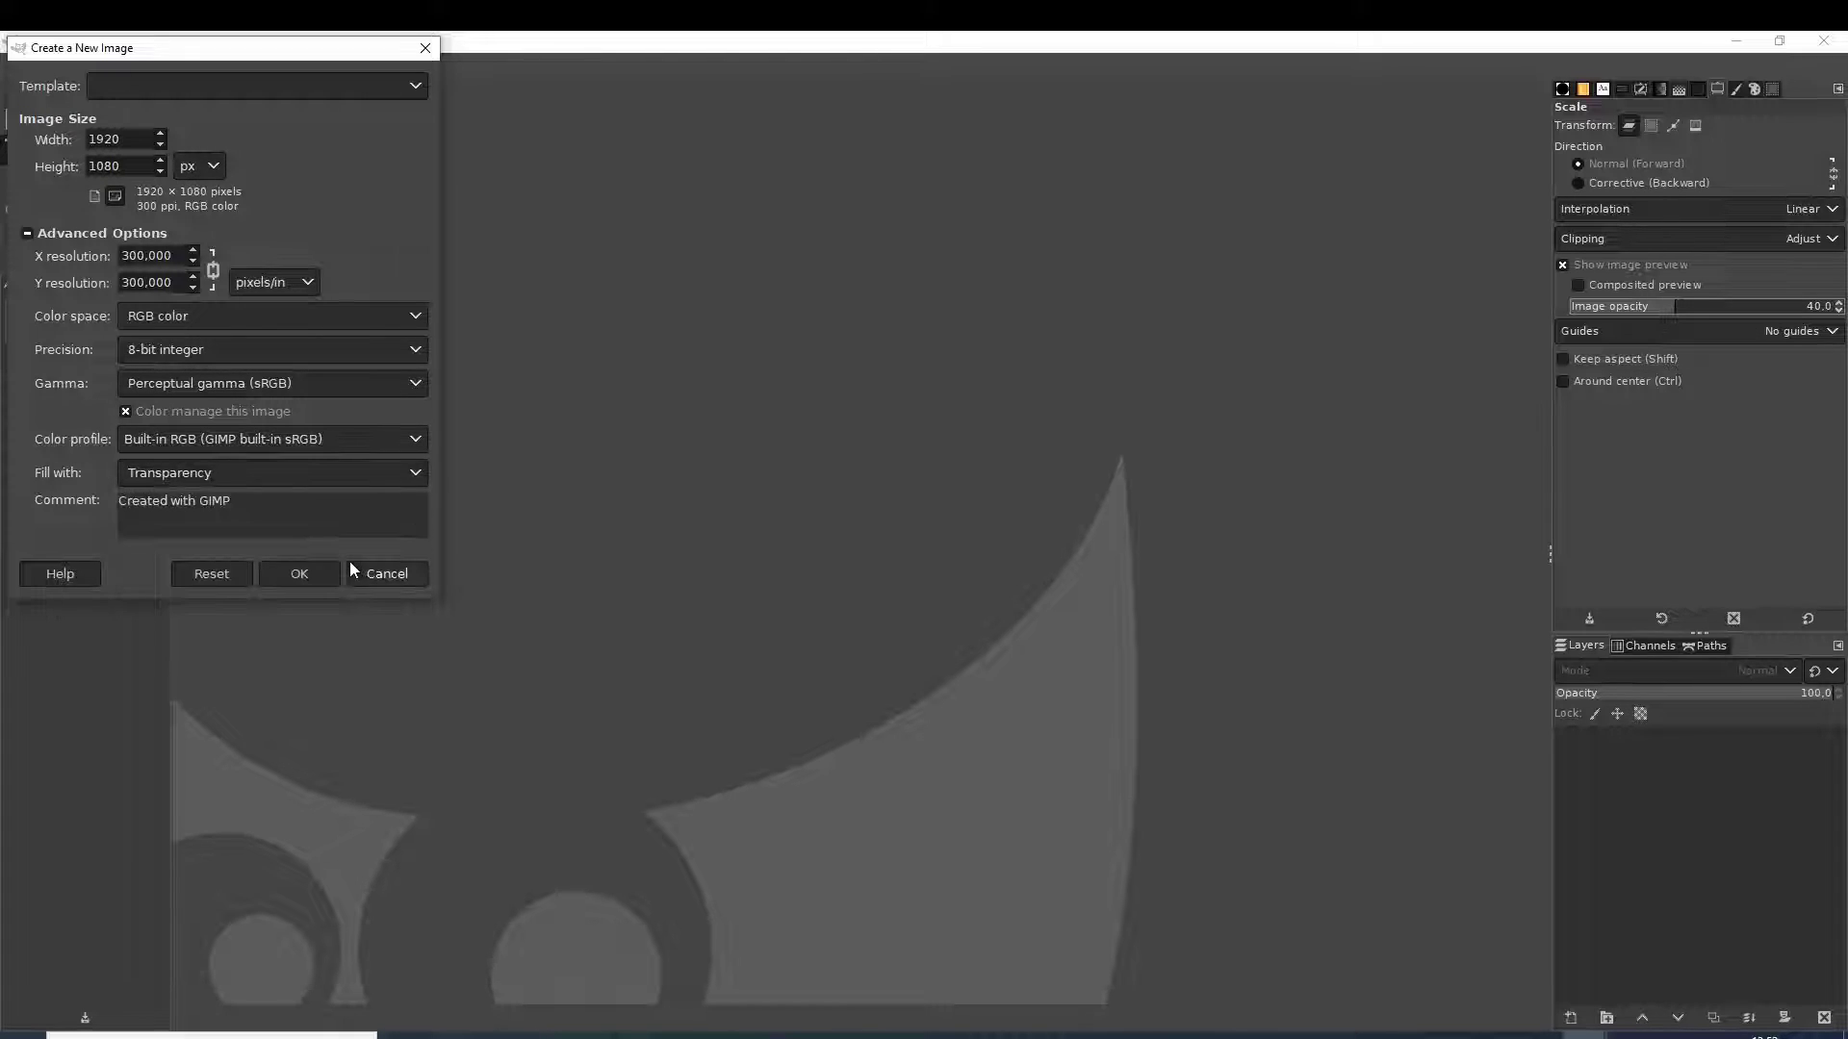
left_click(298, 575)
Export the transparent image as "Text Dummy.png" in the Shotcut Fix folder, keeping the default PNG options
left_click(15, 66)
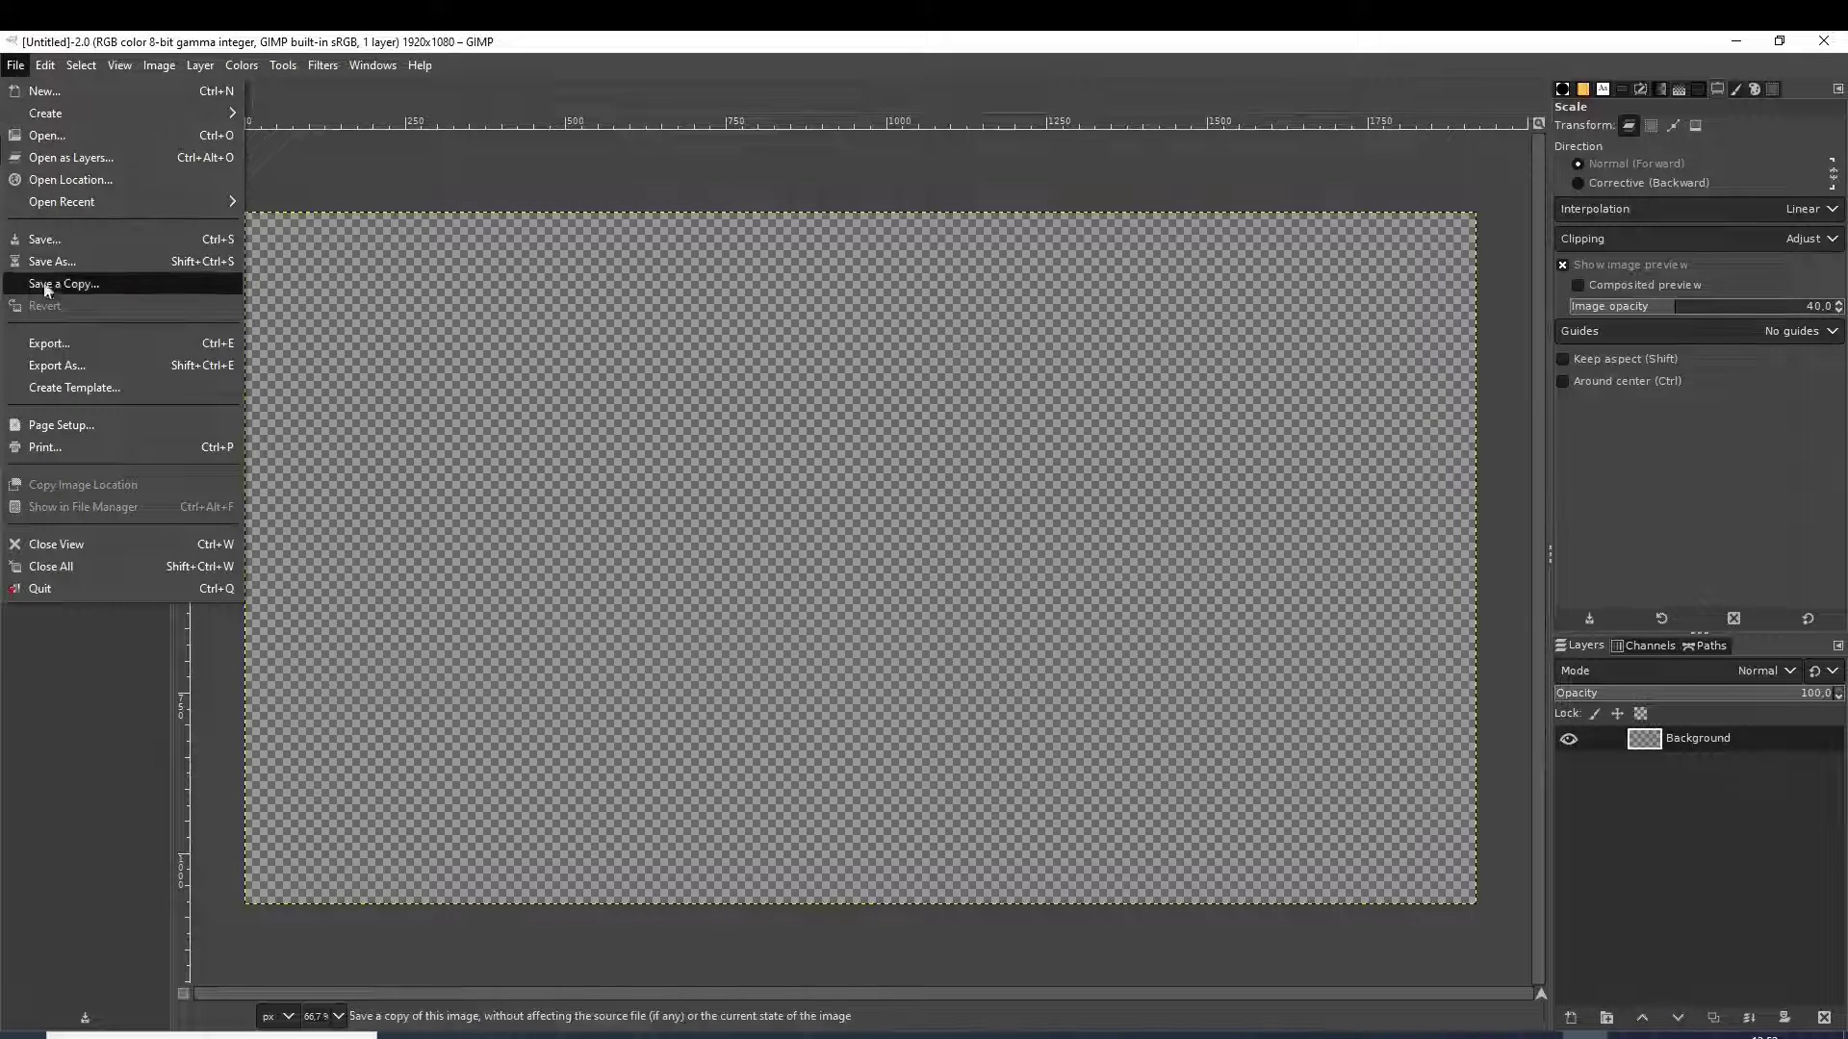
left_click(81, 370)
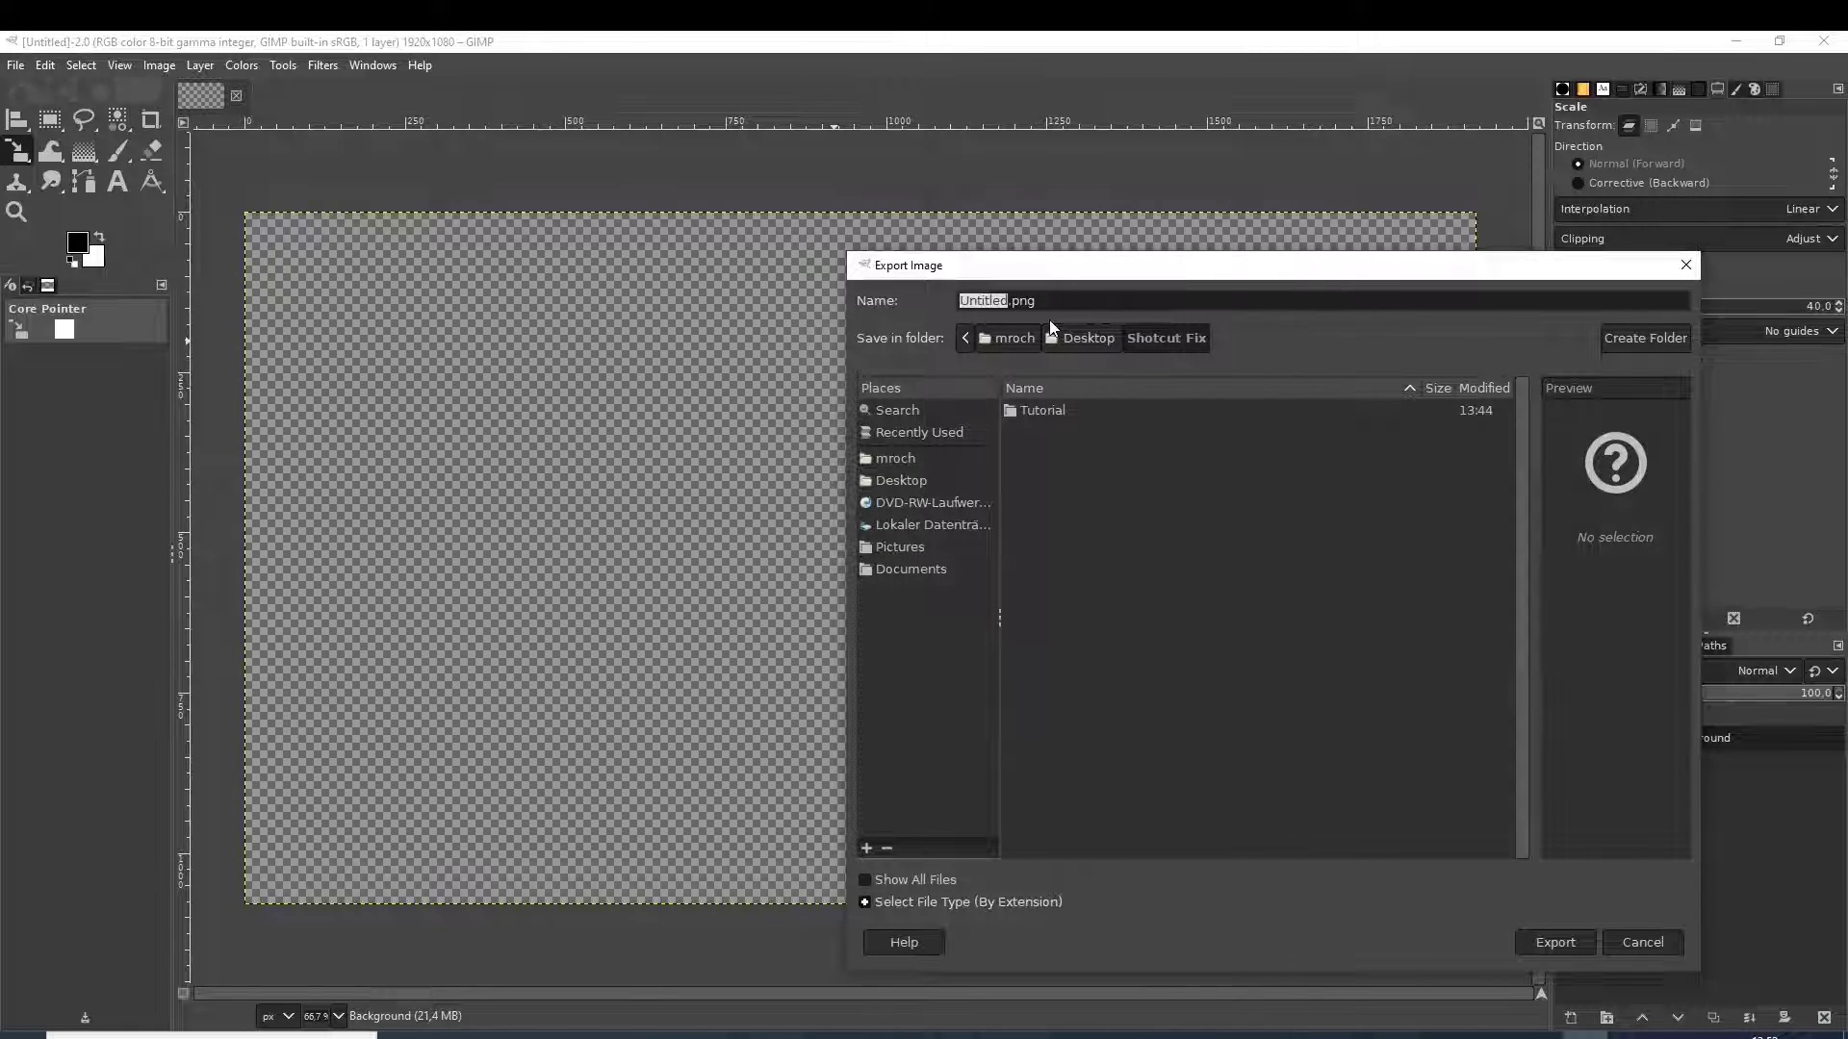
type("T")
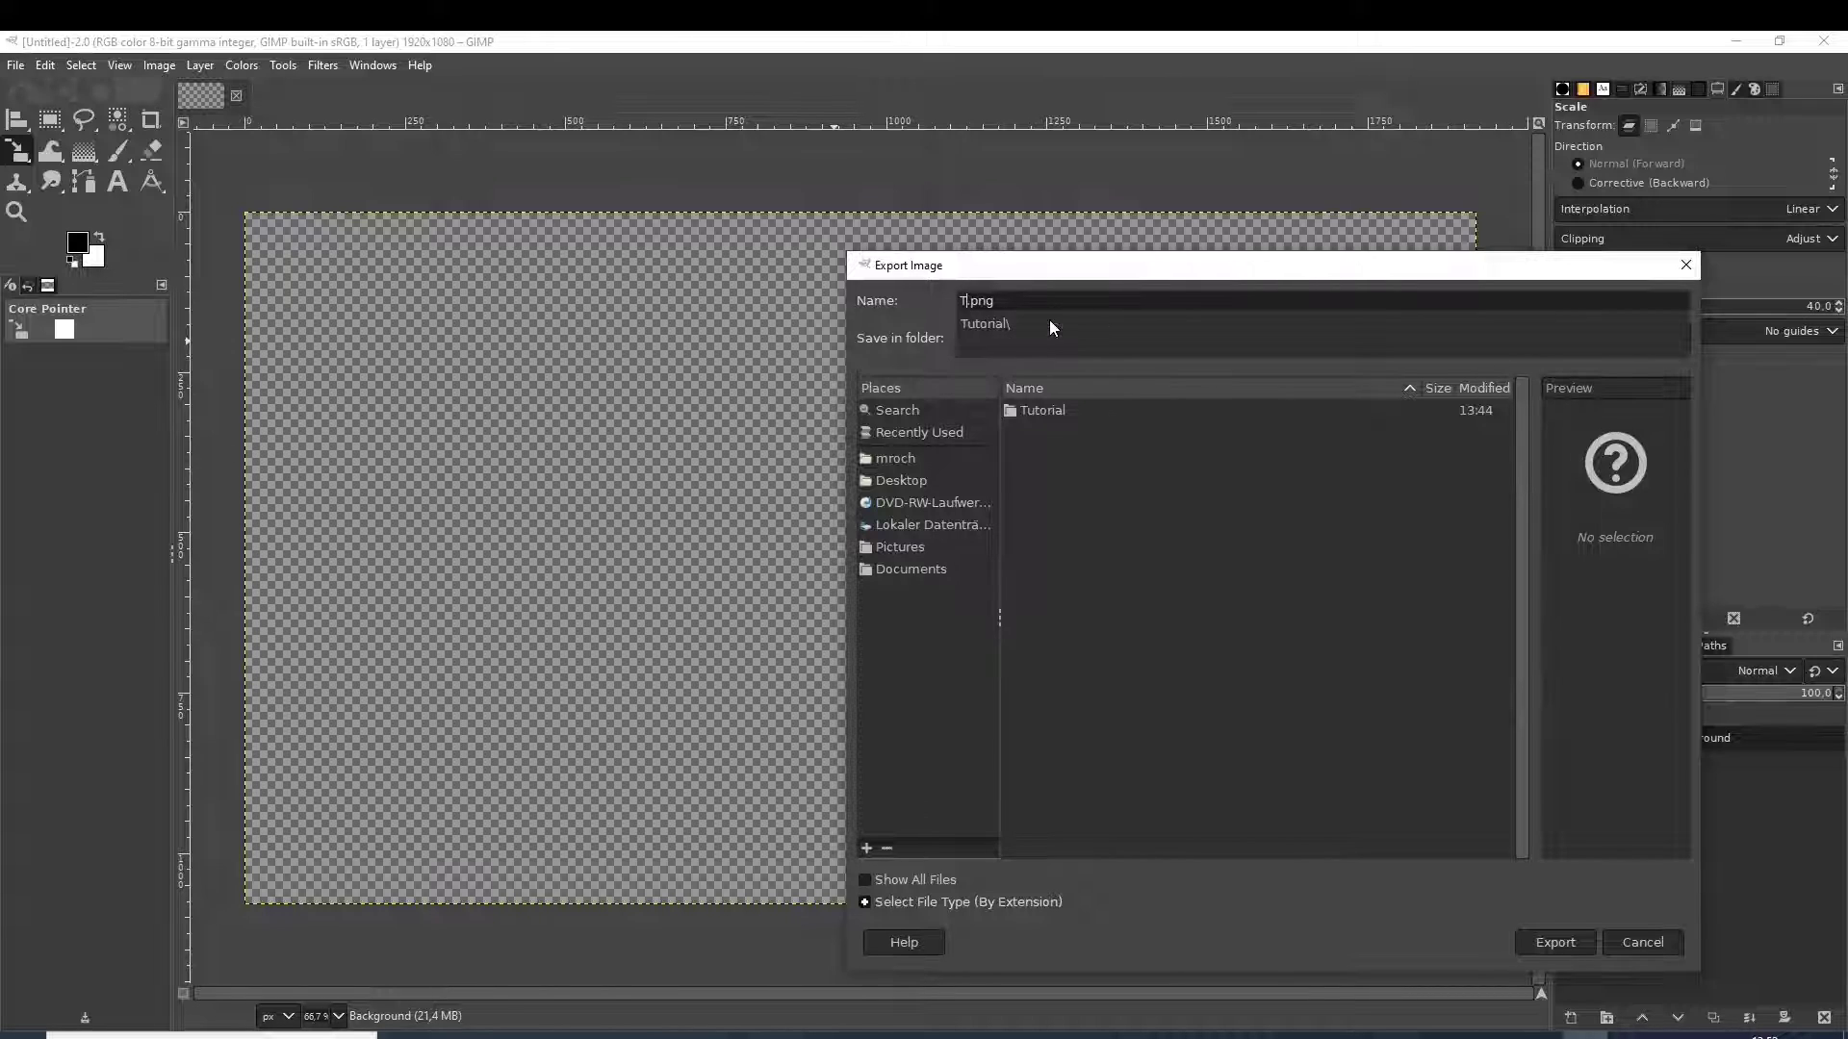
type("ext D")
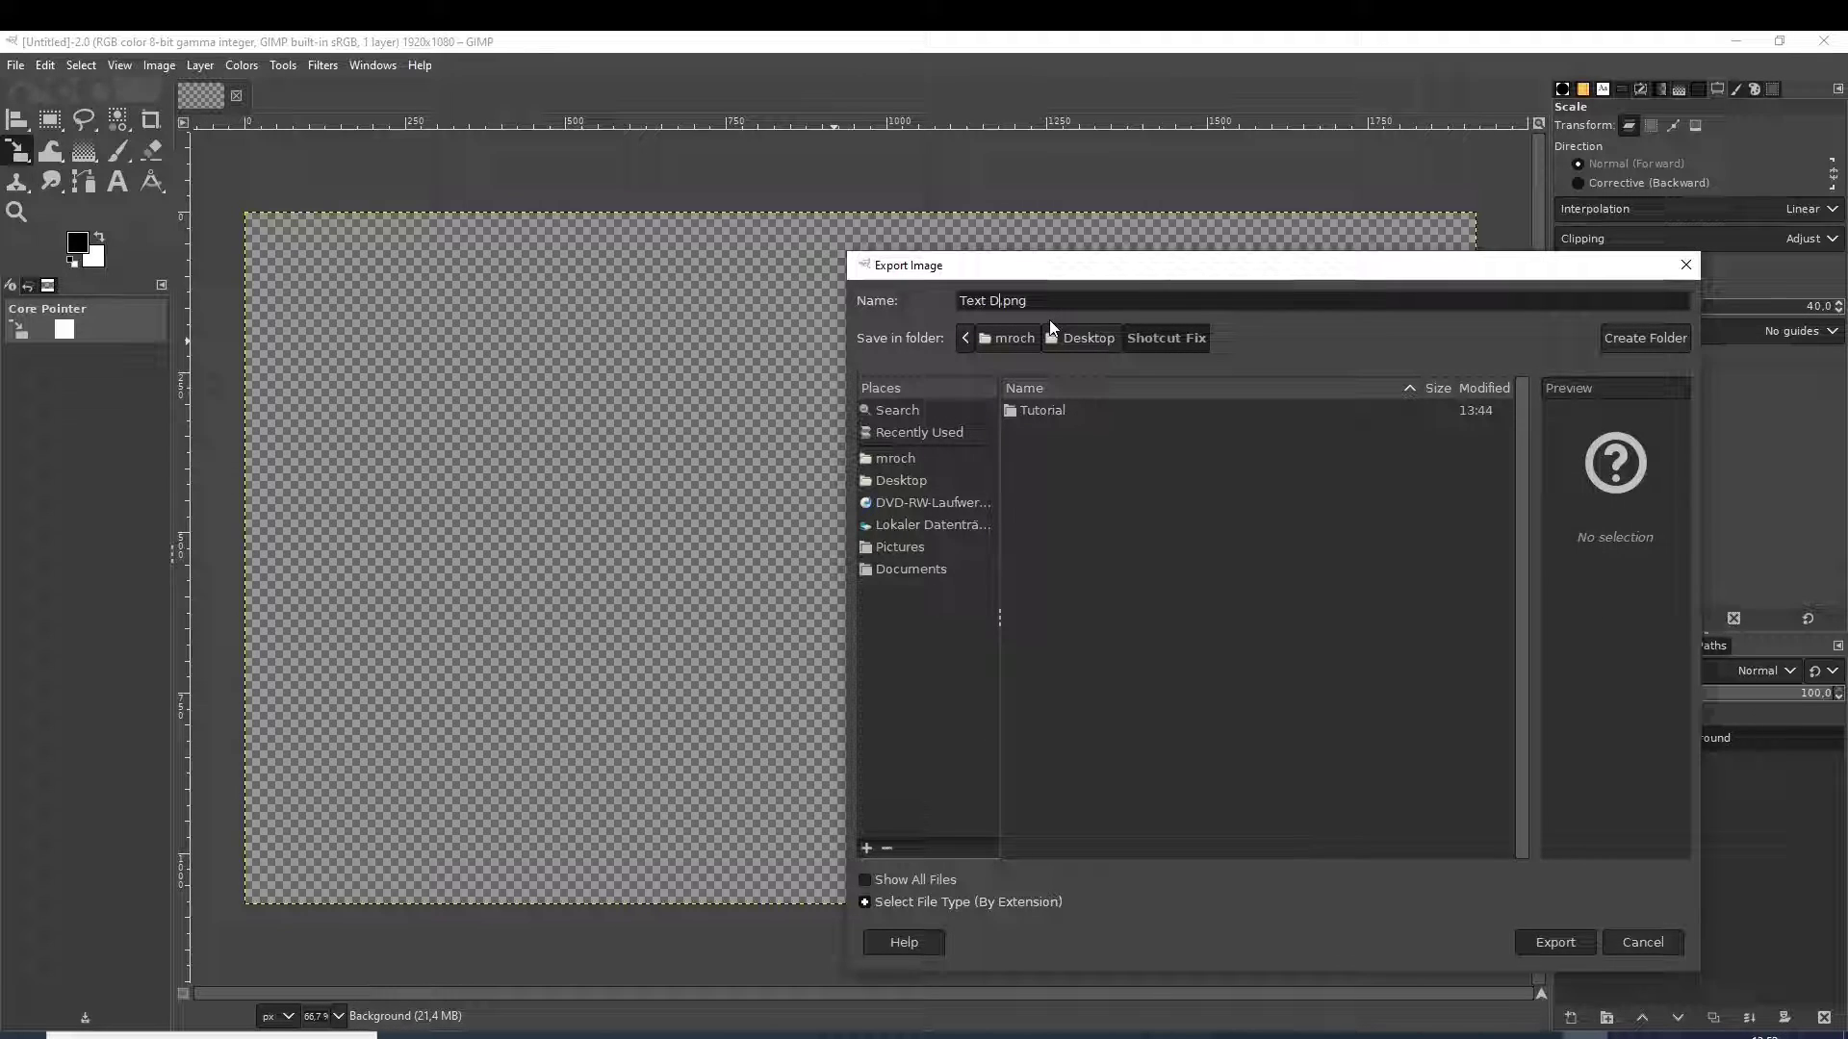
type("ummy")
left_click(1555, 942)
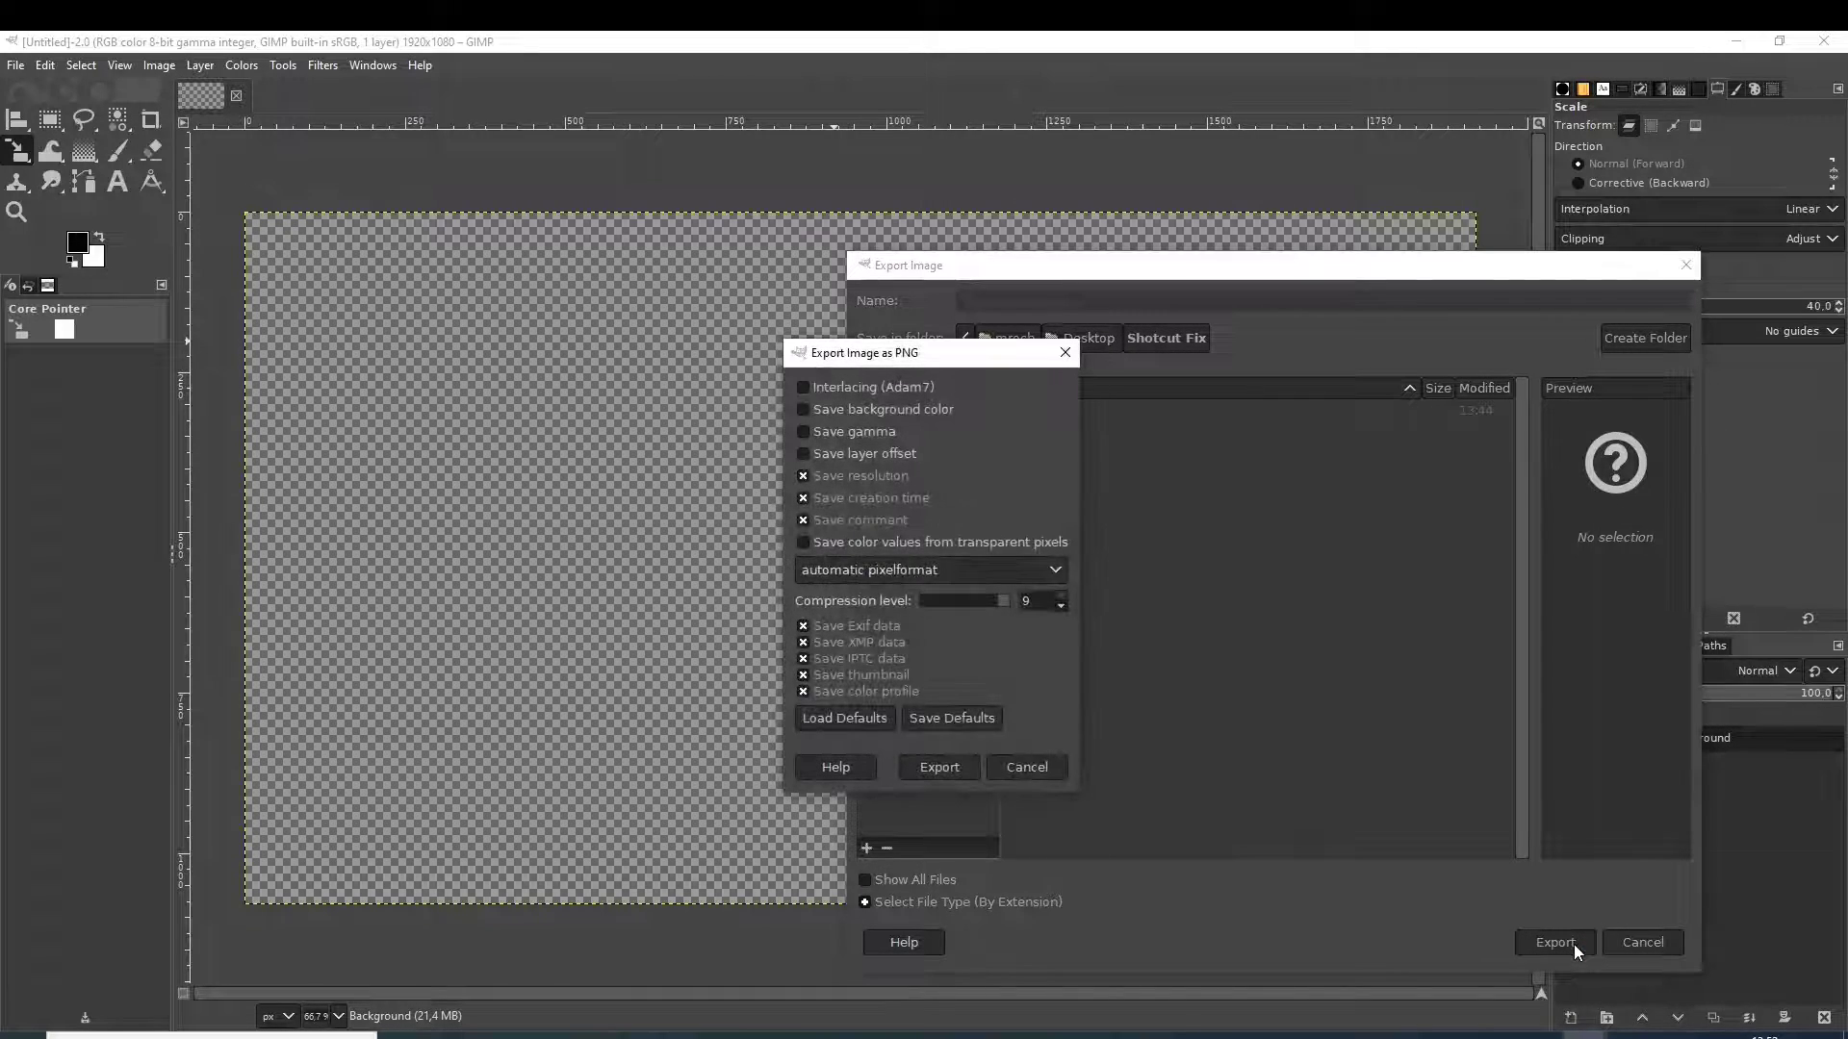
left_click(947, 767)
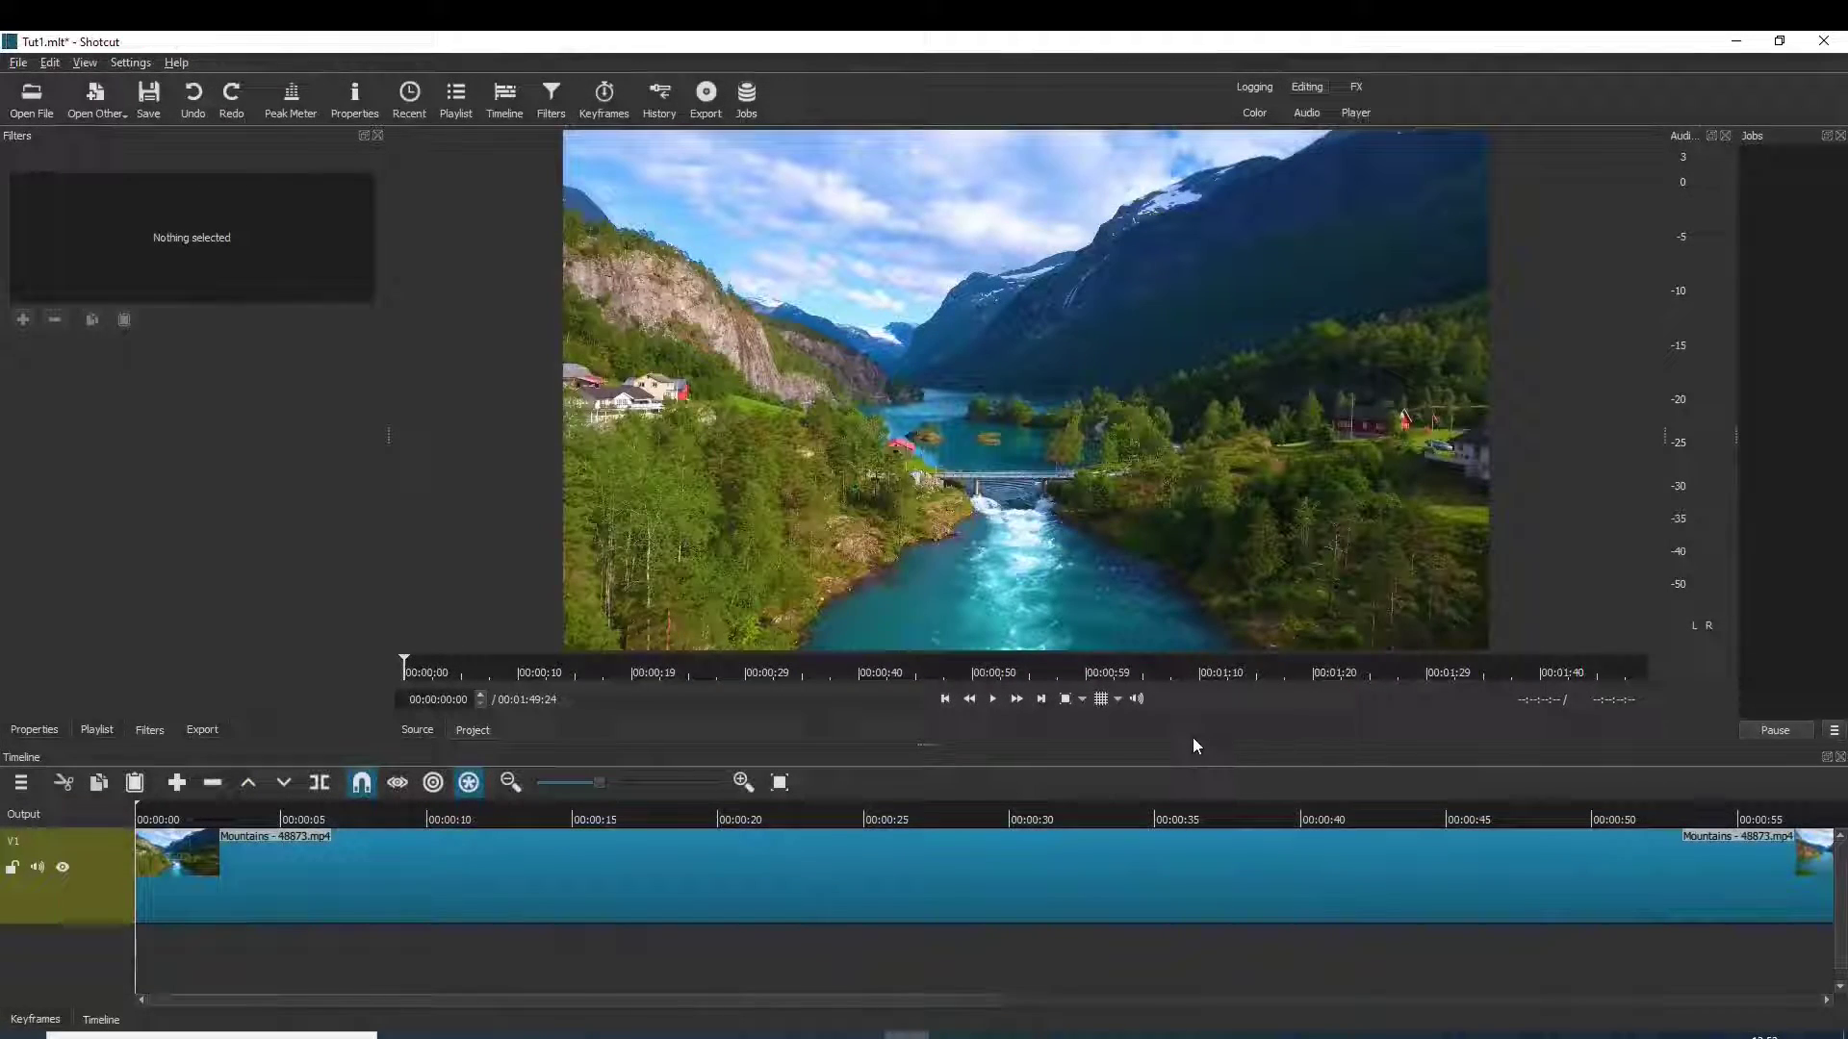
Switch to Shotcut and add the Text Dummy image from the Shotcut Fix folder to the playlist
left_click(104, 731)
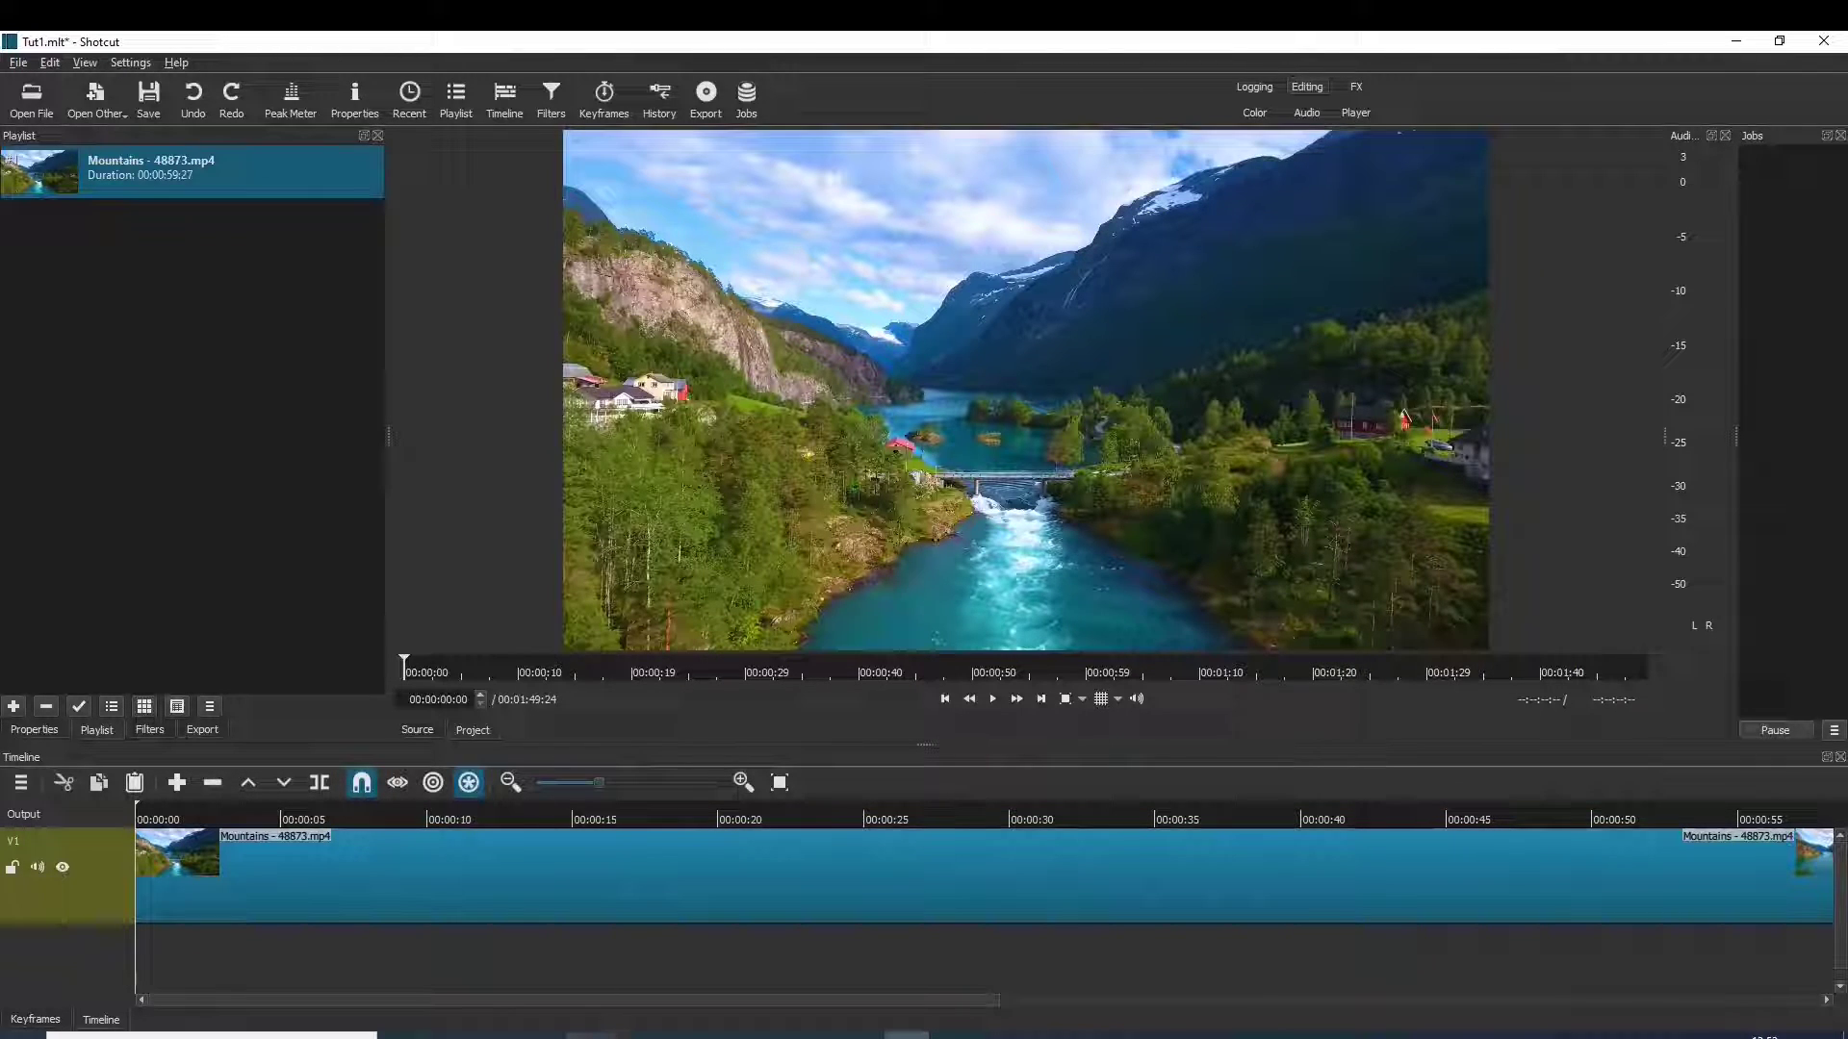
left_click(587, 1035)
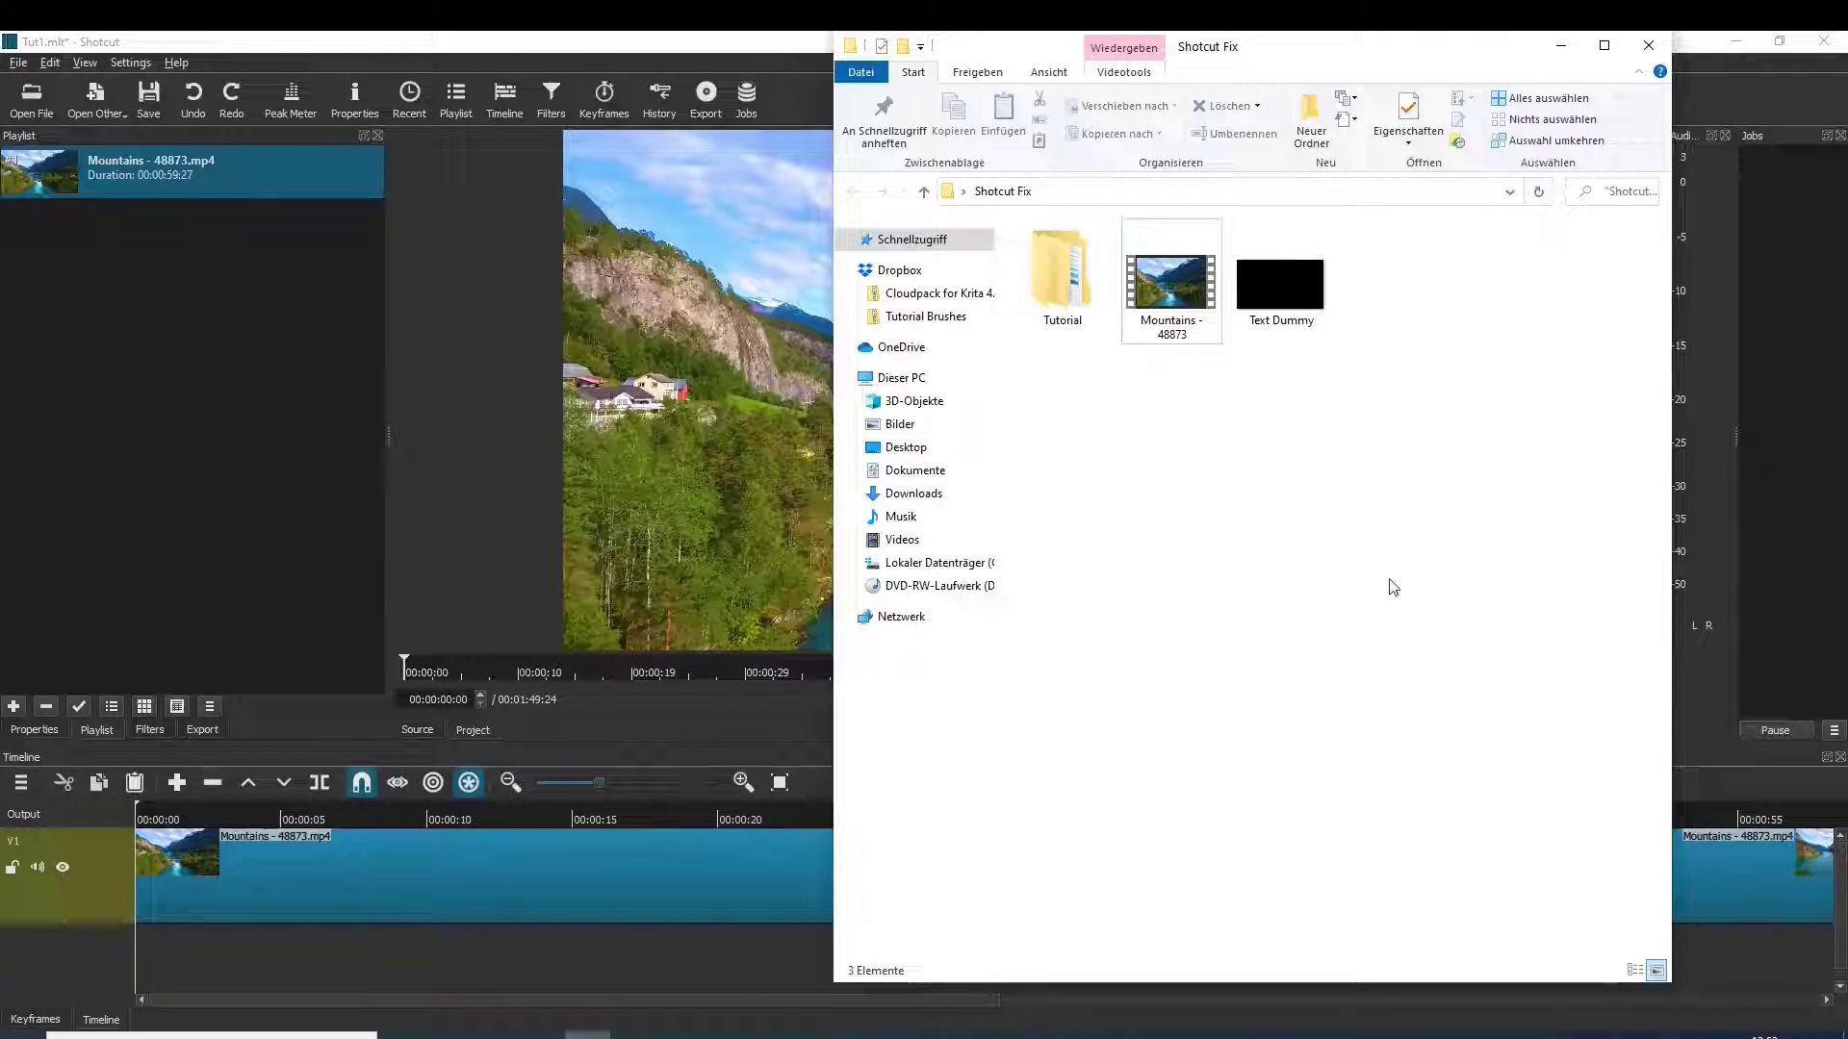
left_click_drag(1289, 286, 144, 396)
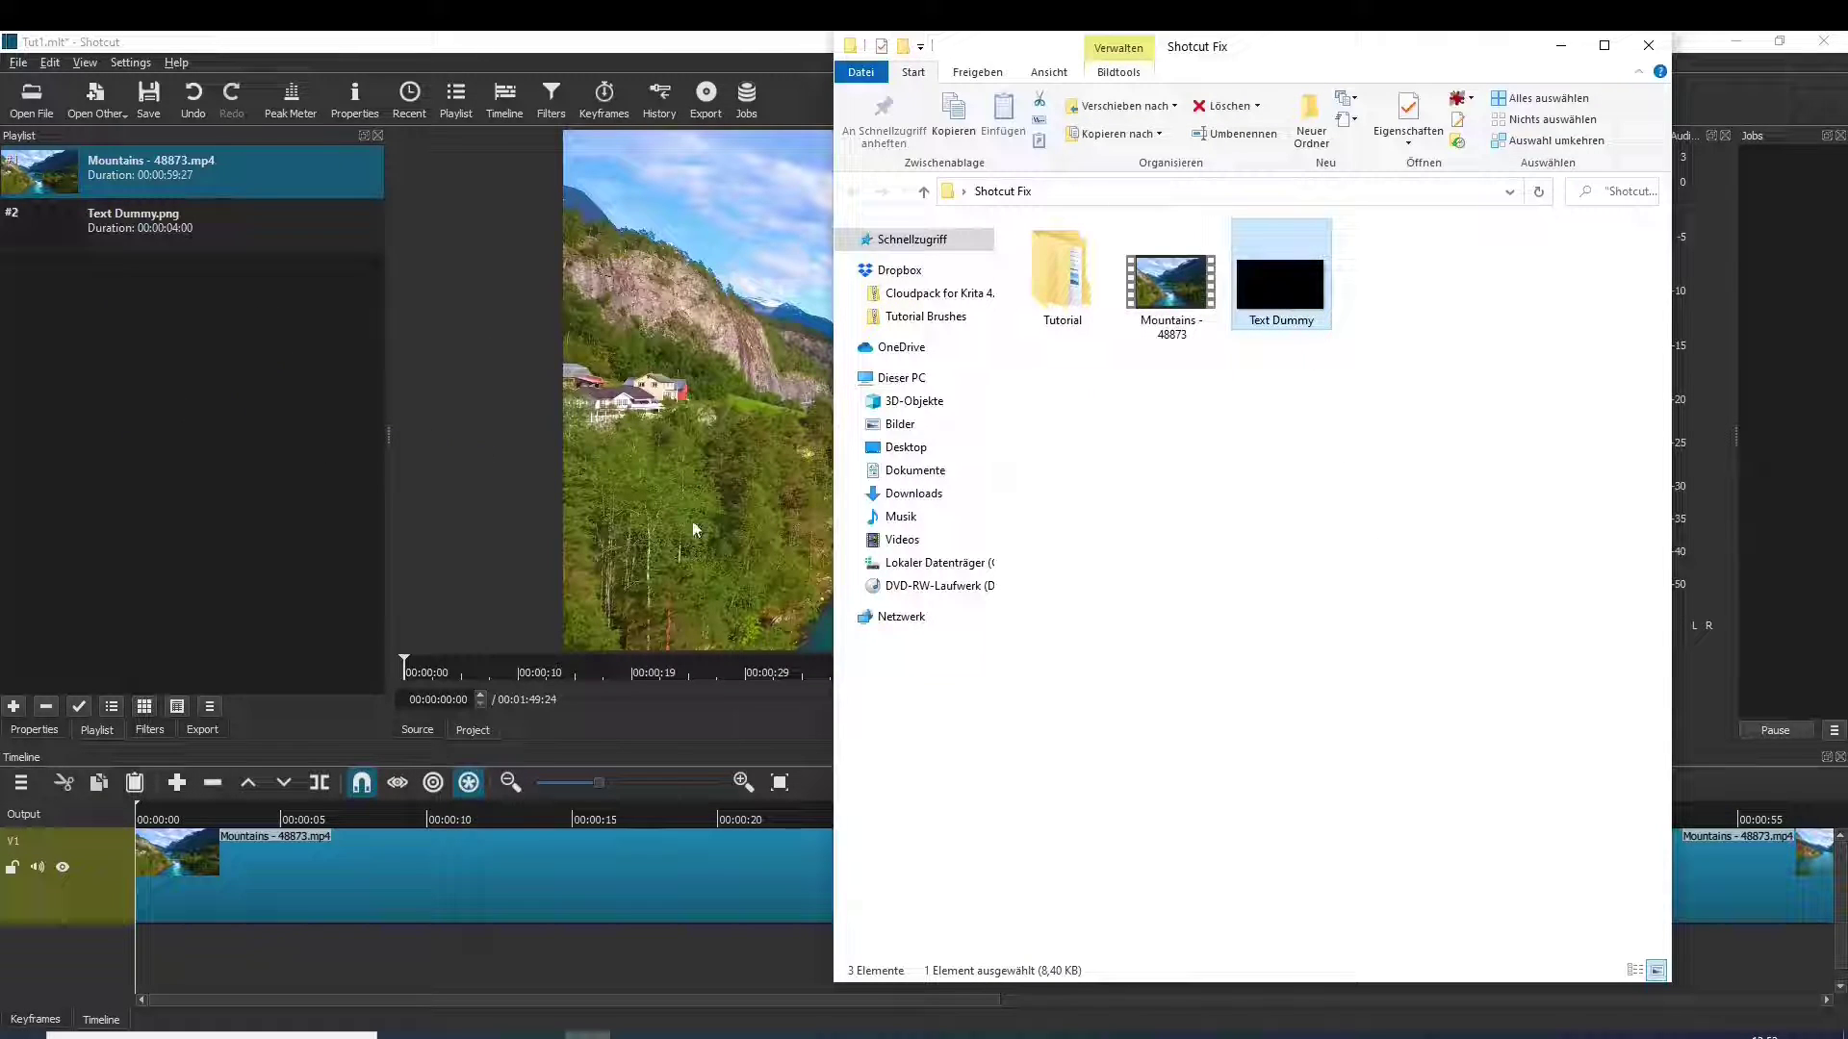
left_click(1563, 48)
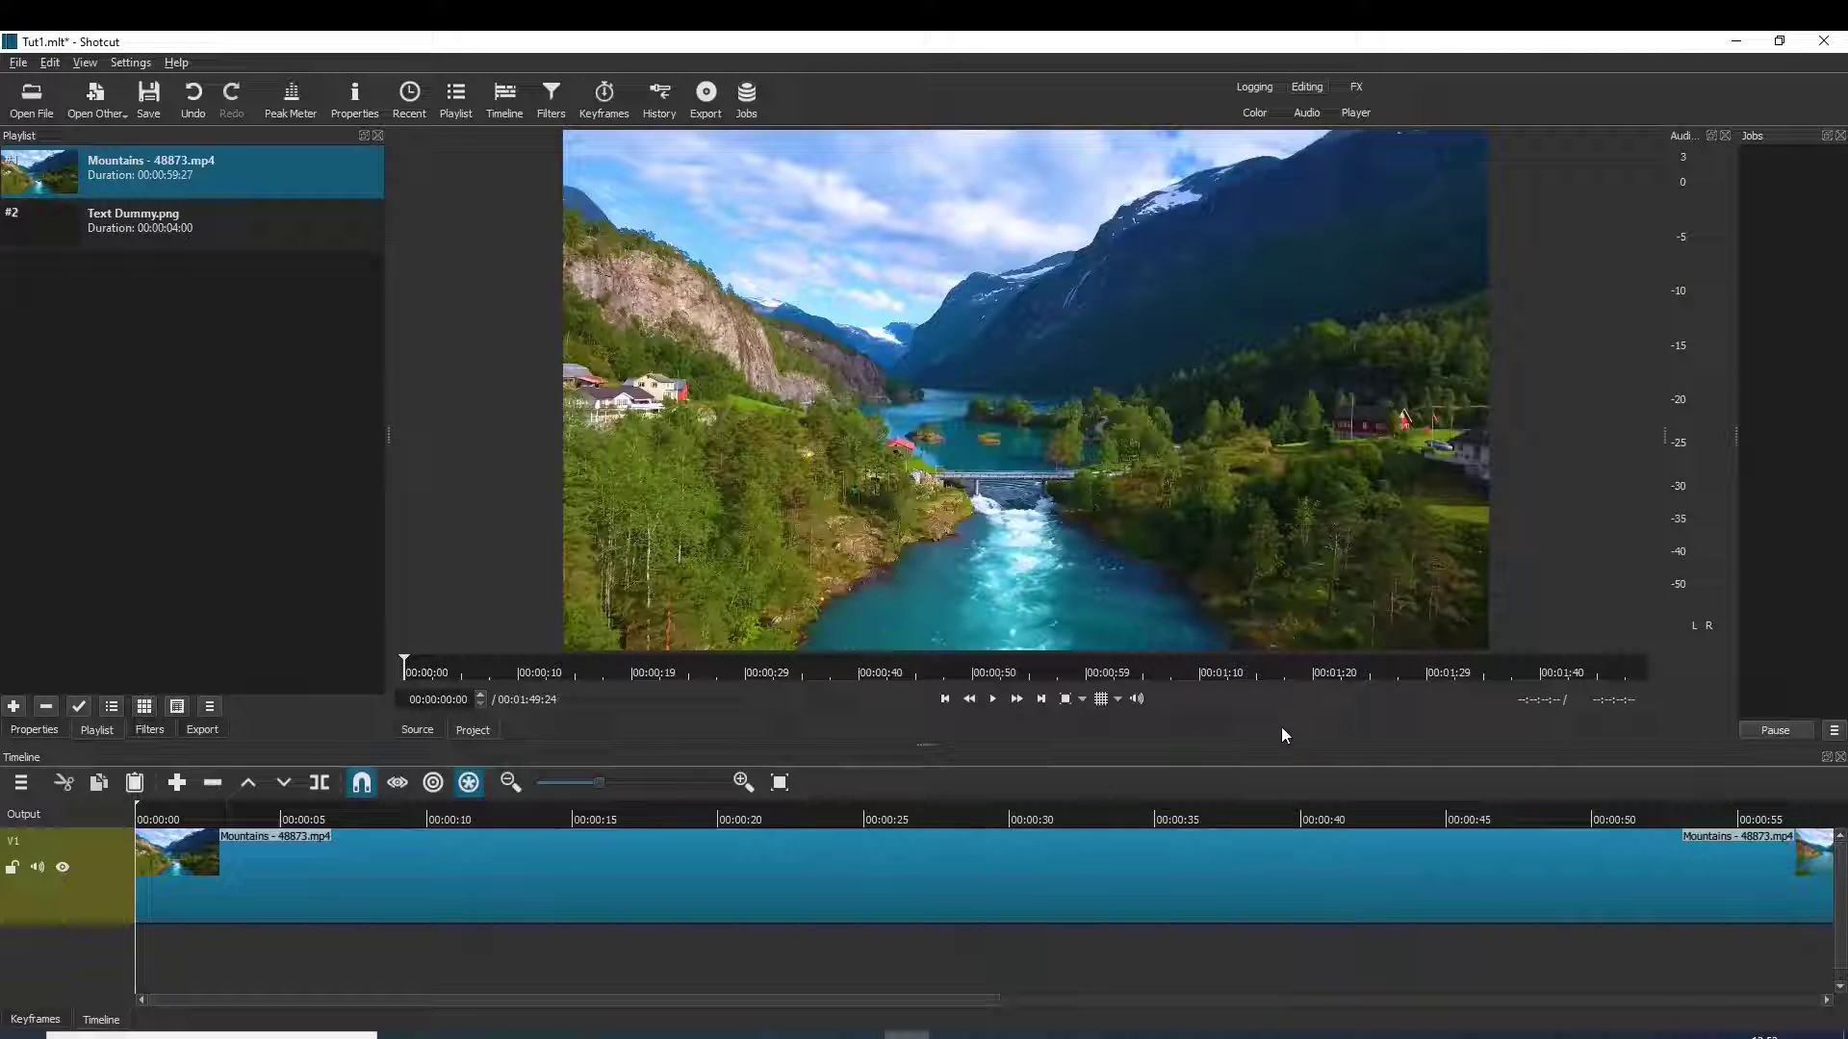
Add a second video track and place Text Dummy.png on V2 starting at about 10 seconds
left_click(18, 785)
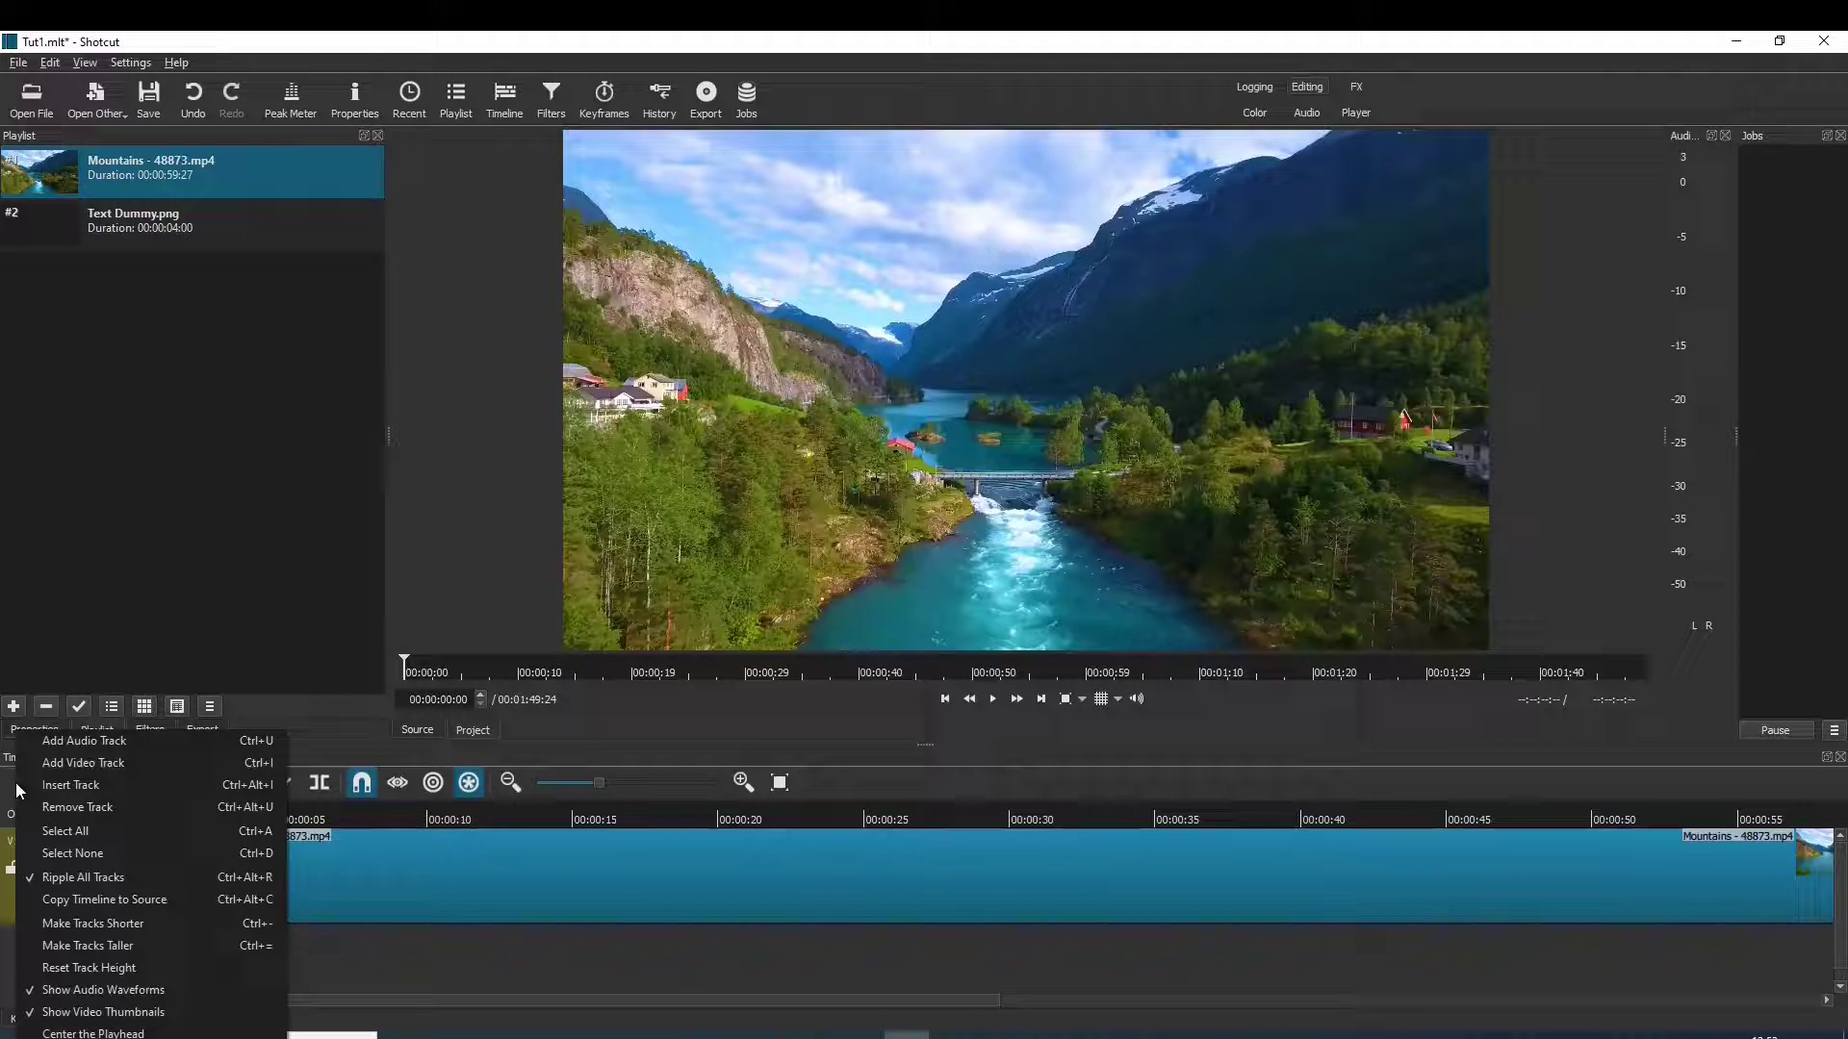
left_click(82, 763)
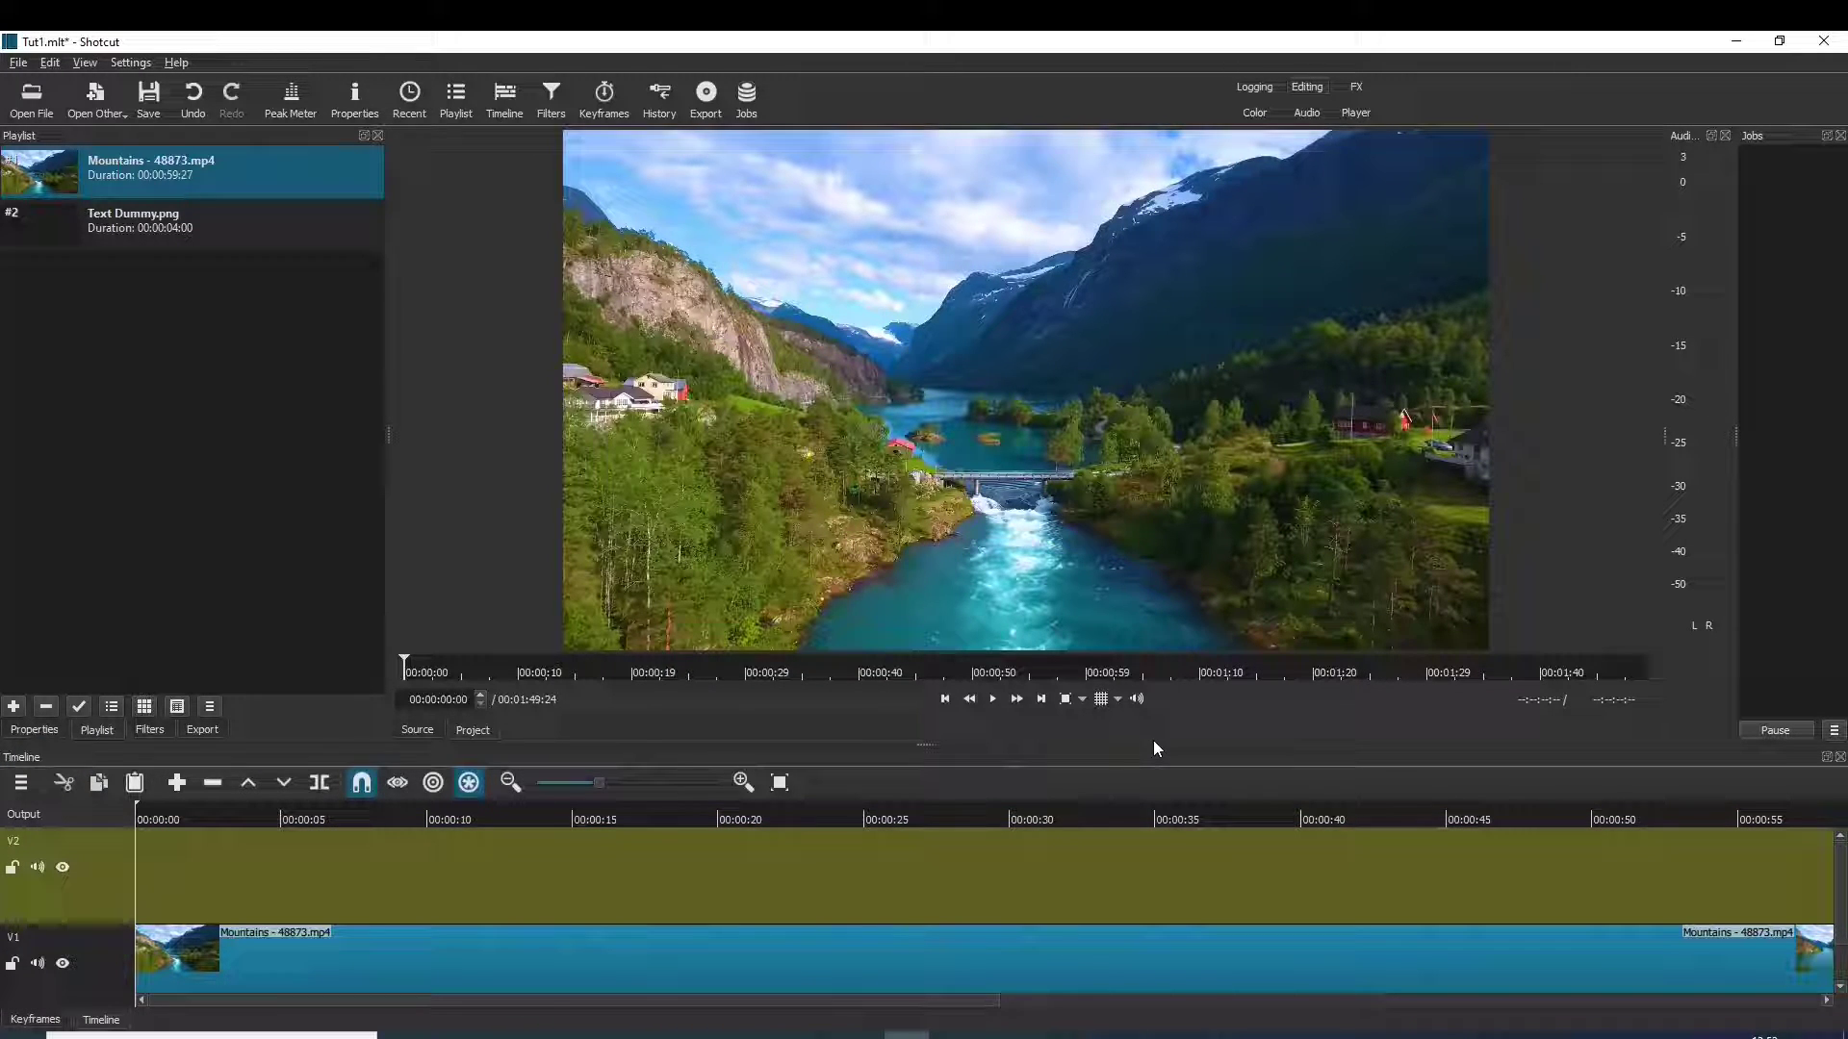
left_click(150, 225)
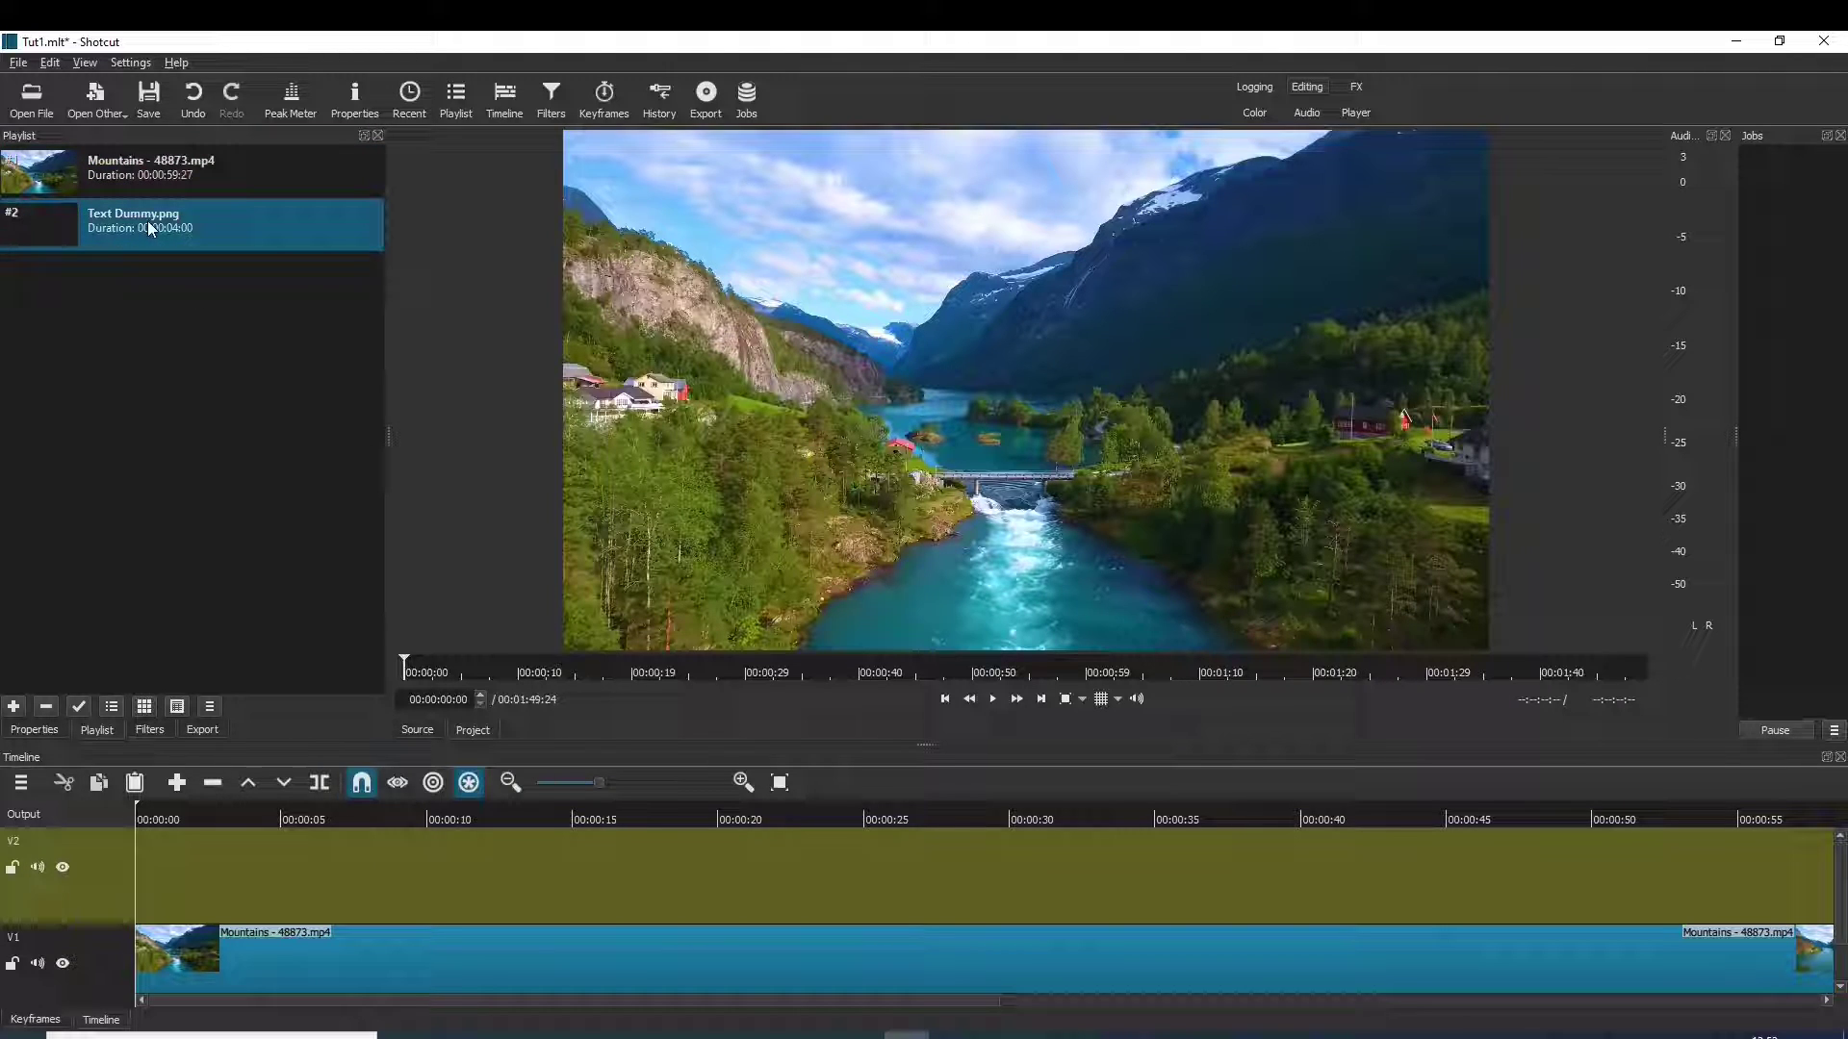
left_click_drag(148, 221, 425, 903)
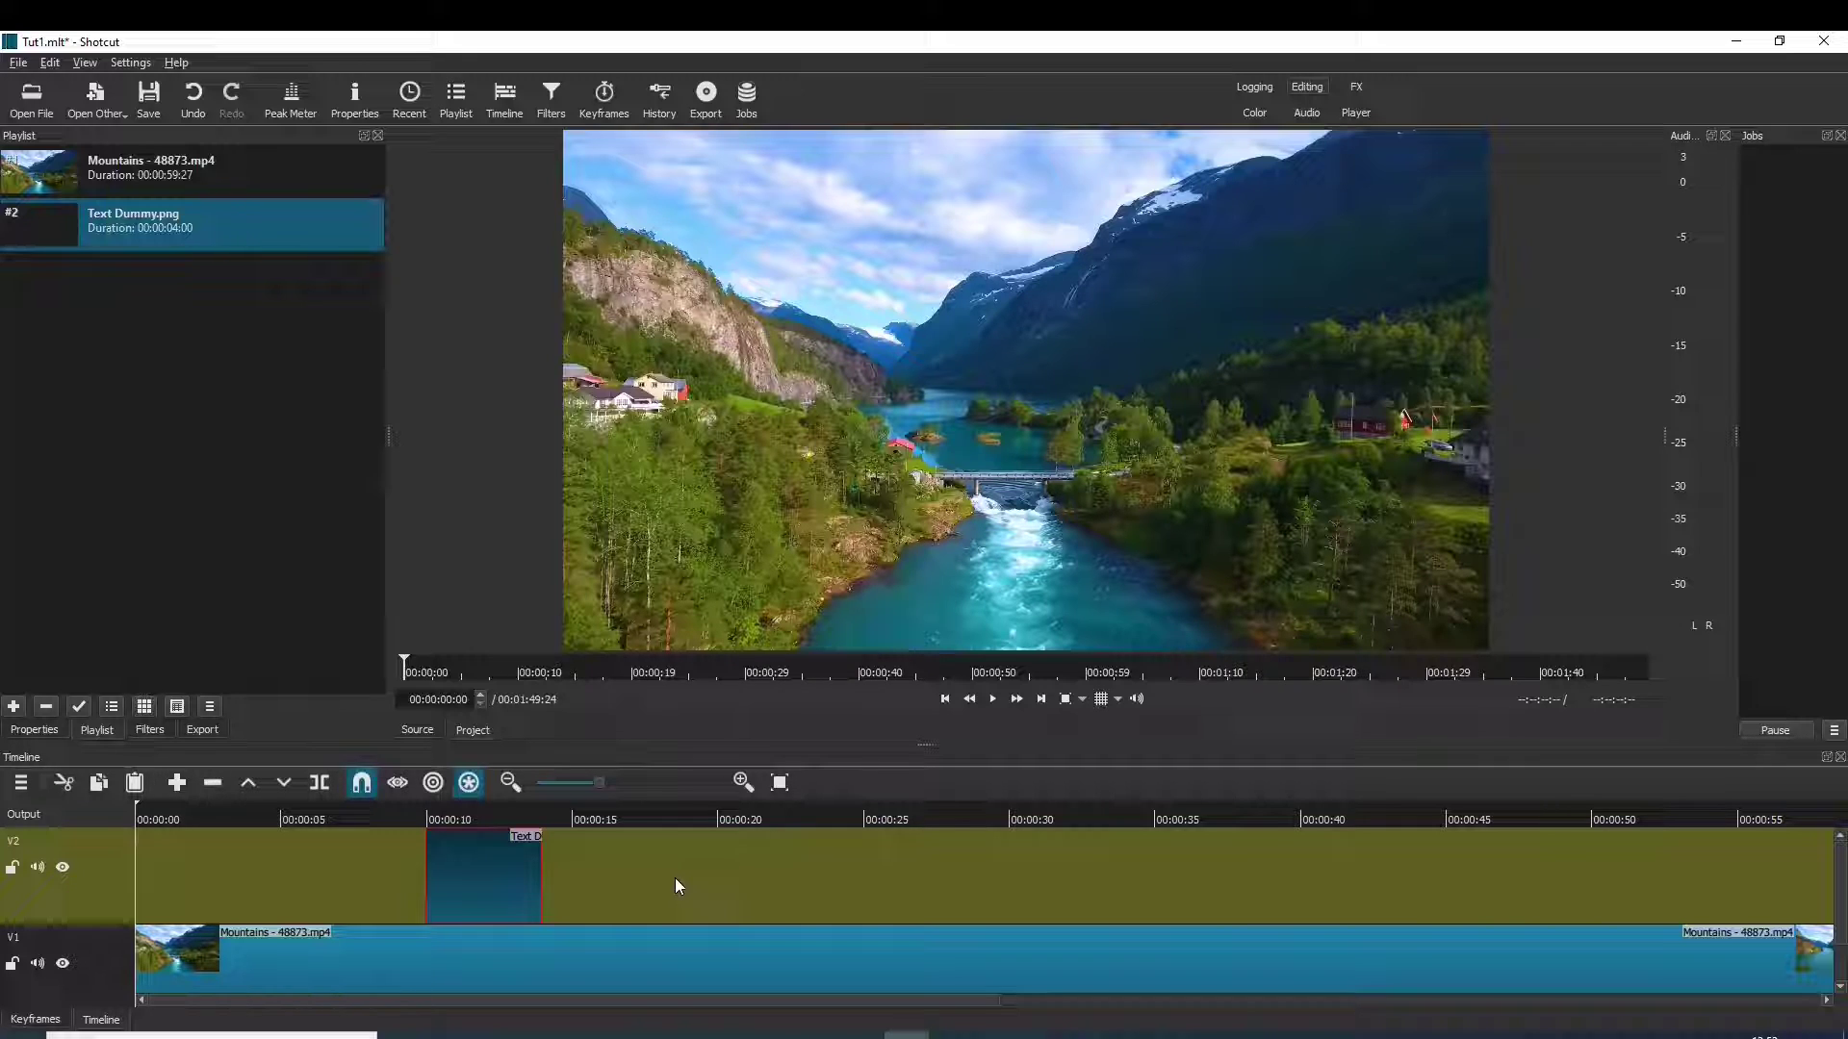
Play the timeline from about 6 seconds into the Text Dummy clip to check its transparency, and stop playback
left_click(314, 814)
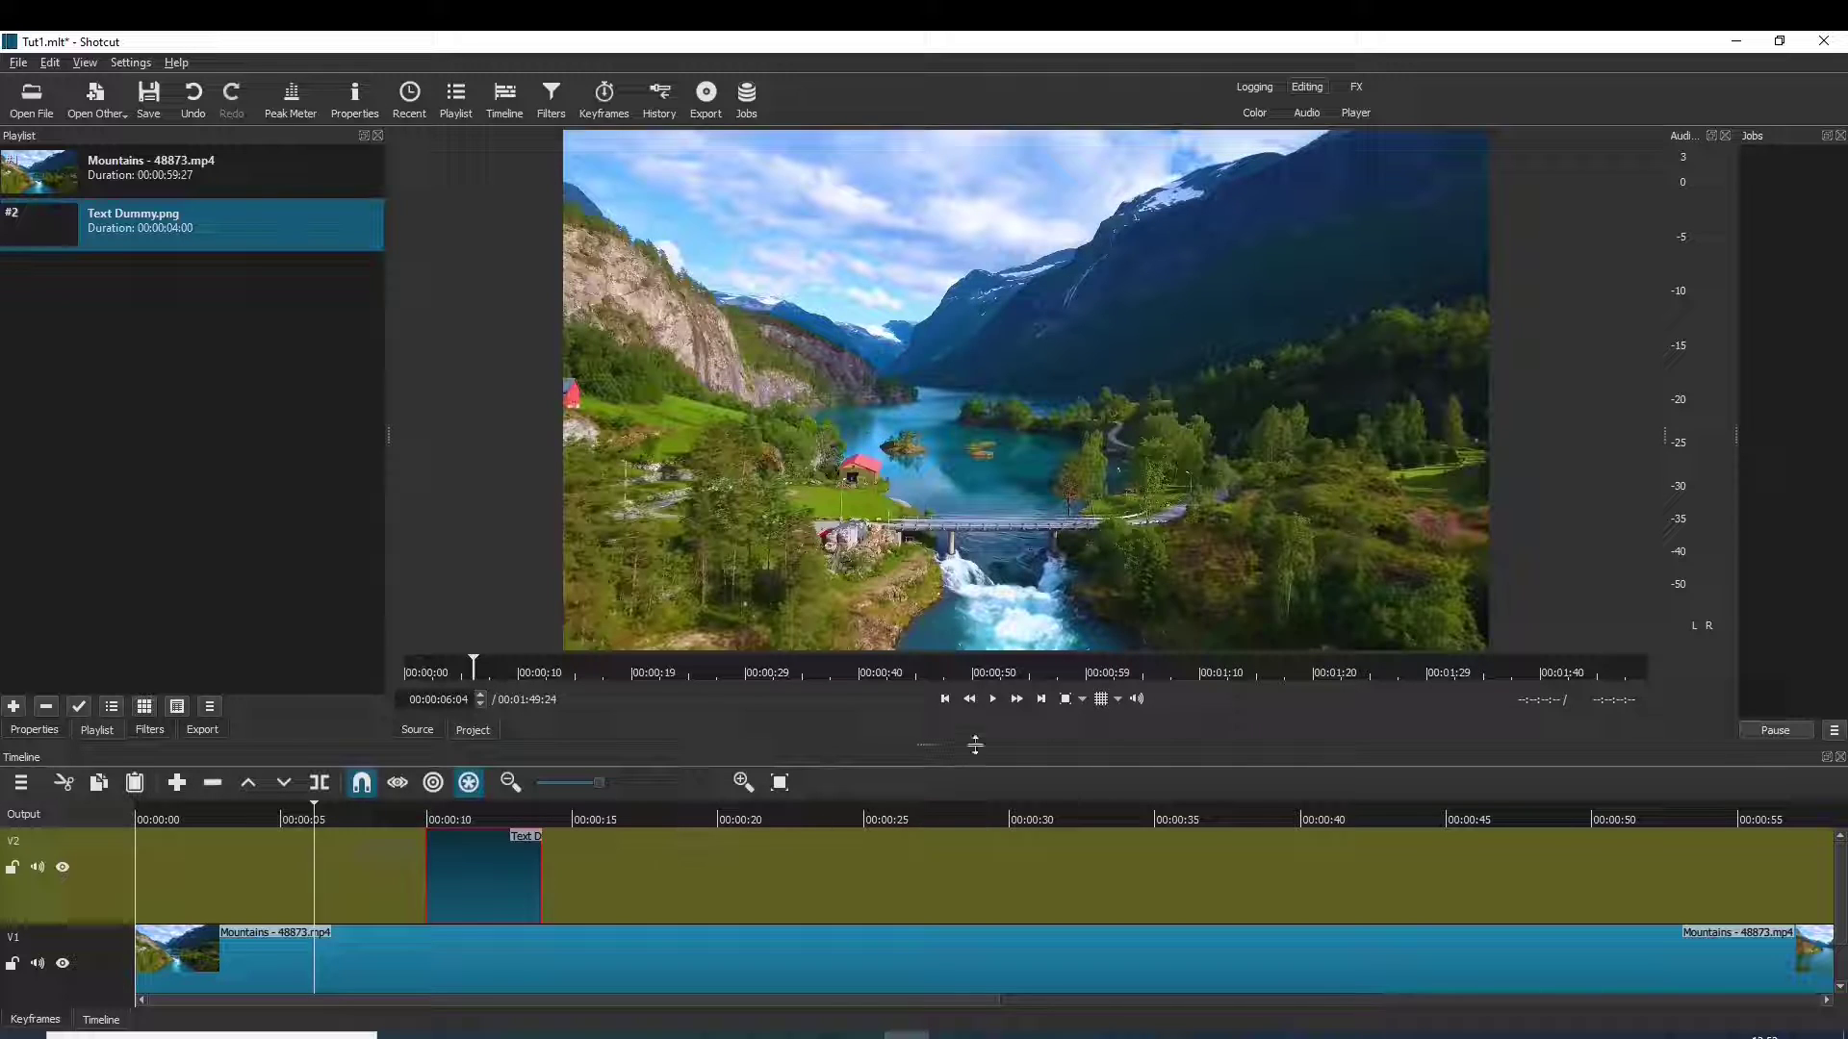
left_click(993, 705)
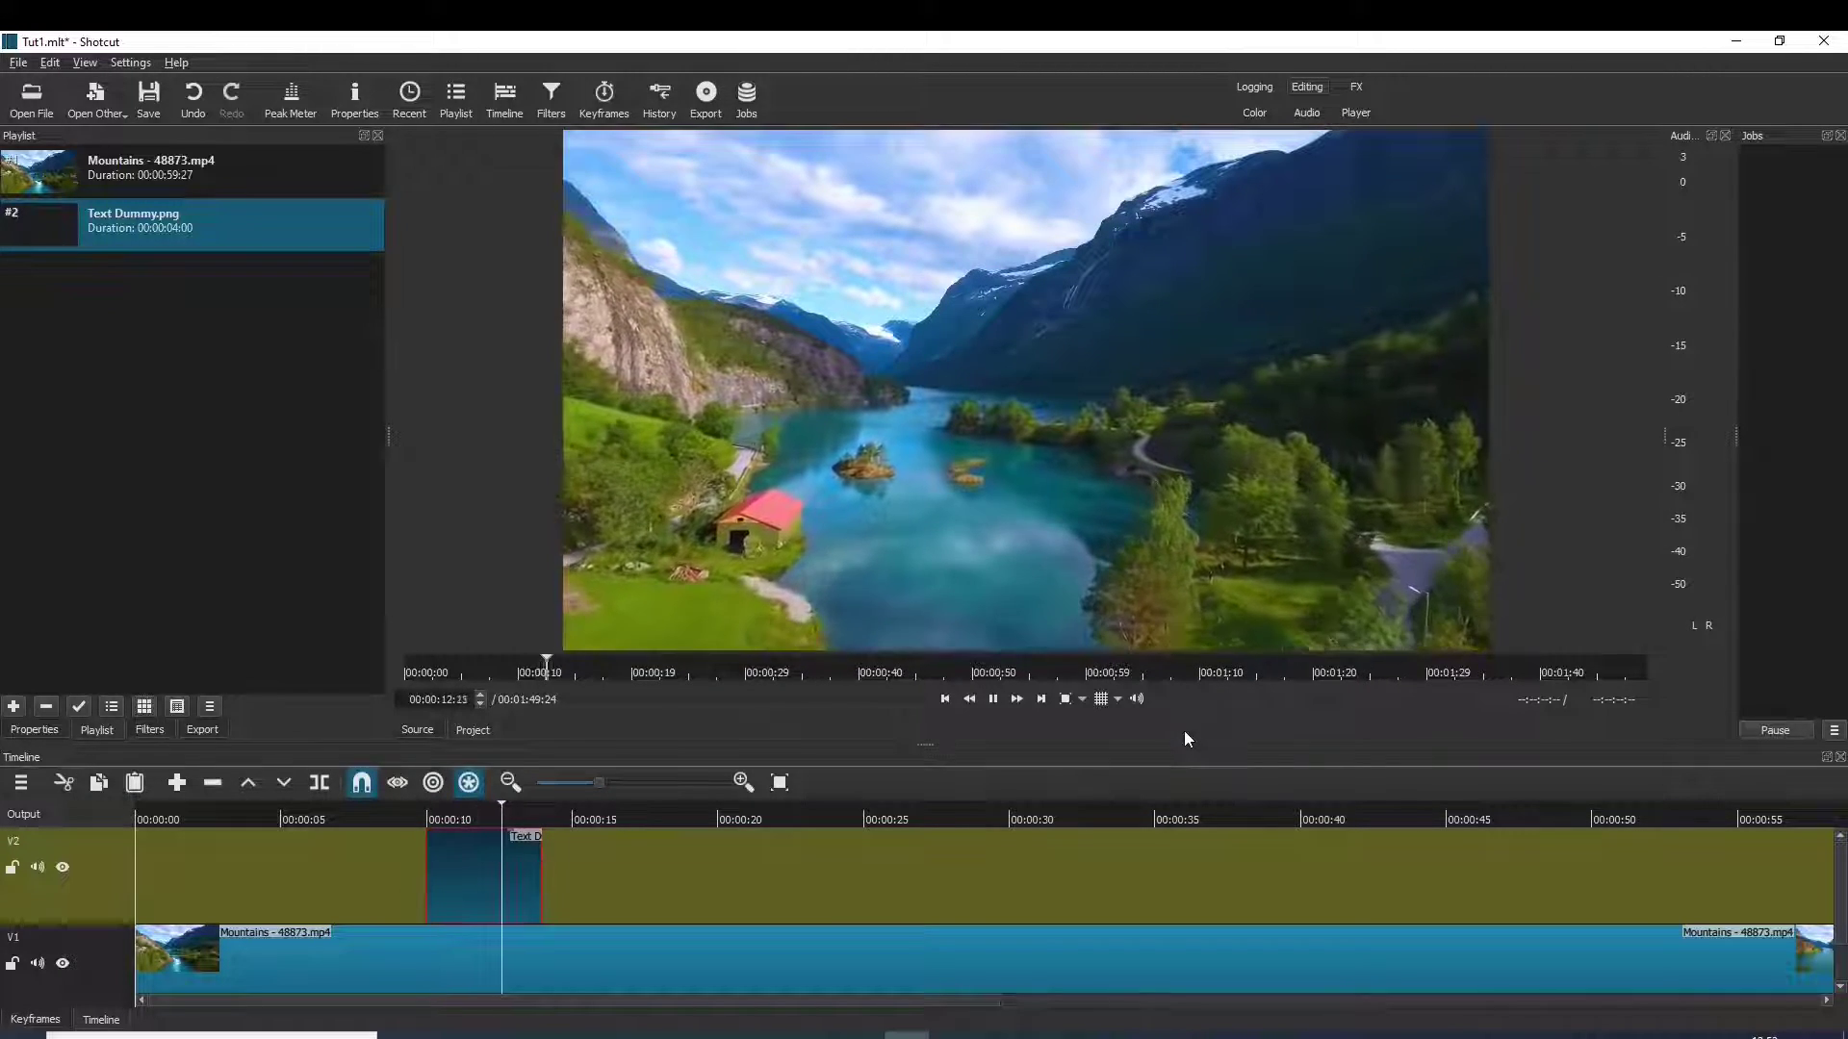
left_click(992, 699)
Move the playhead over the Text Dummy clip on V2 and add a Text: Simple filter to that clip
left_click(480, 816)
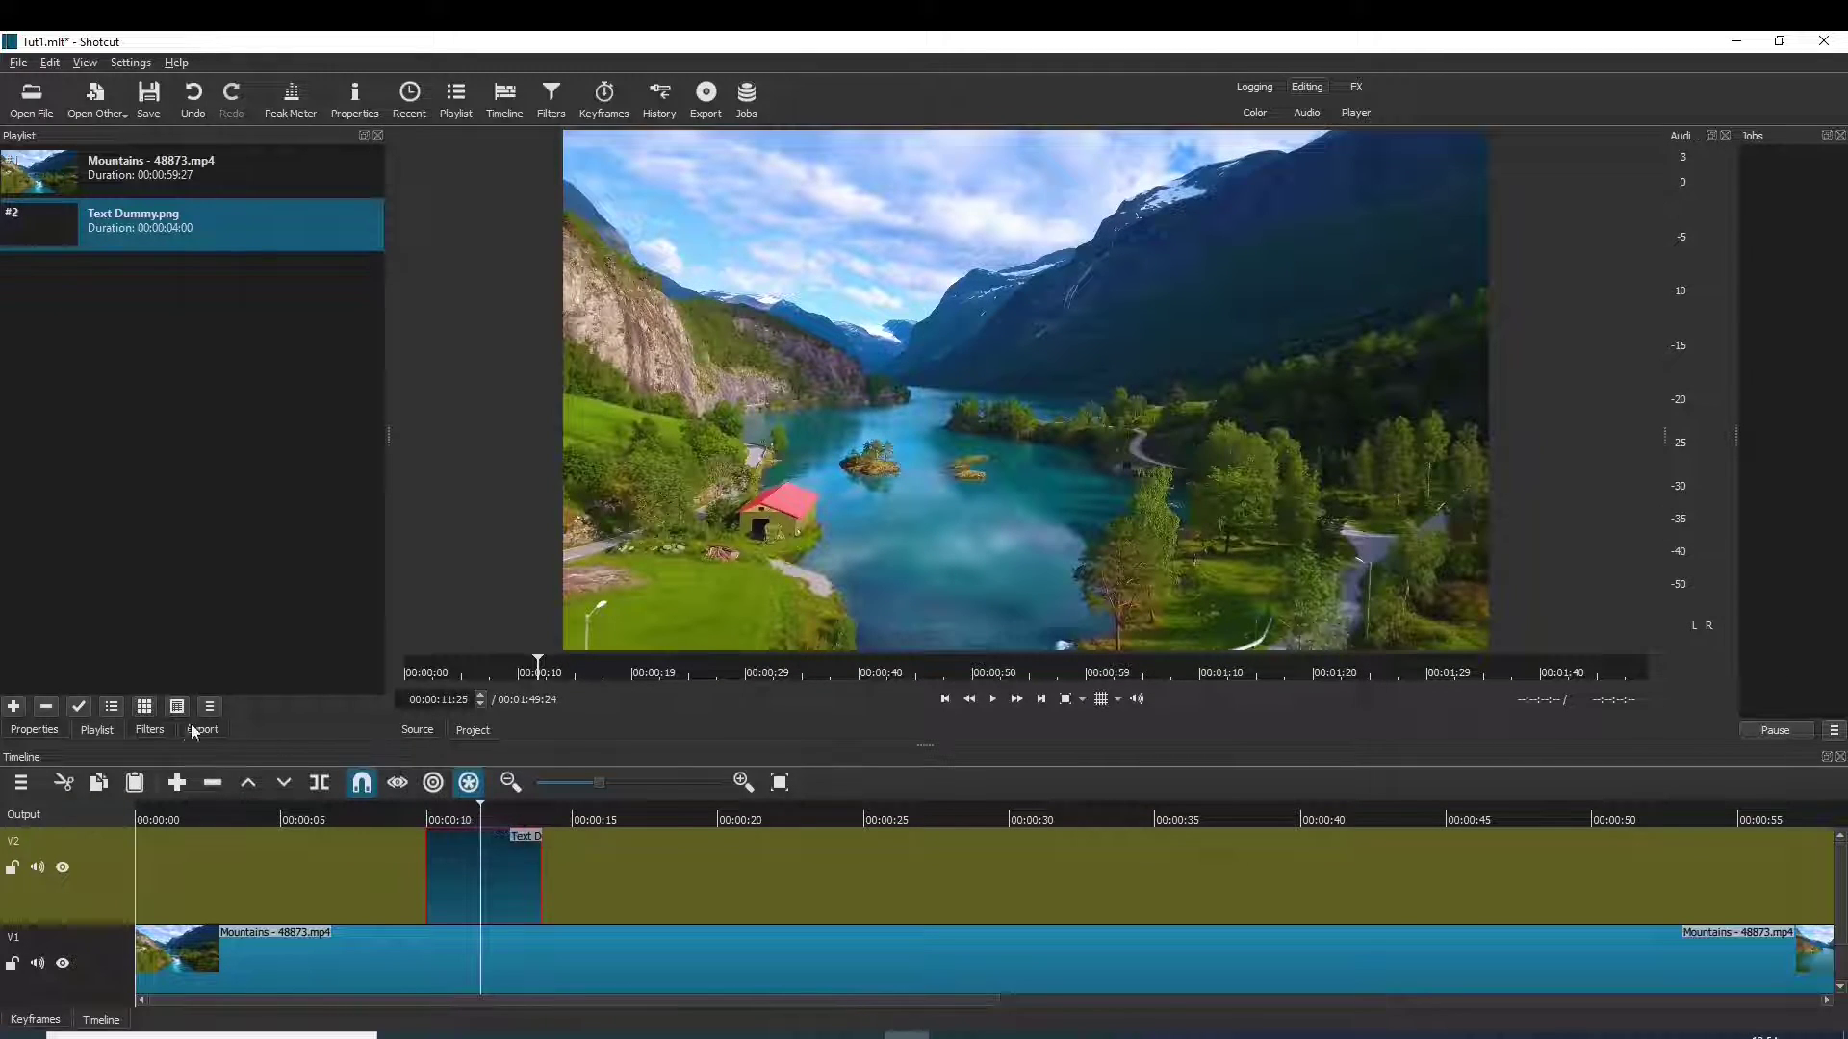
left_click(149, 730)
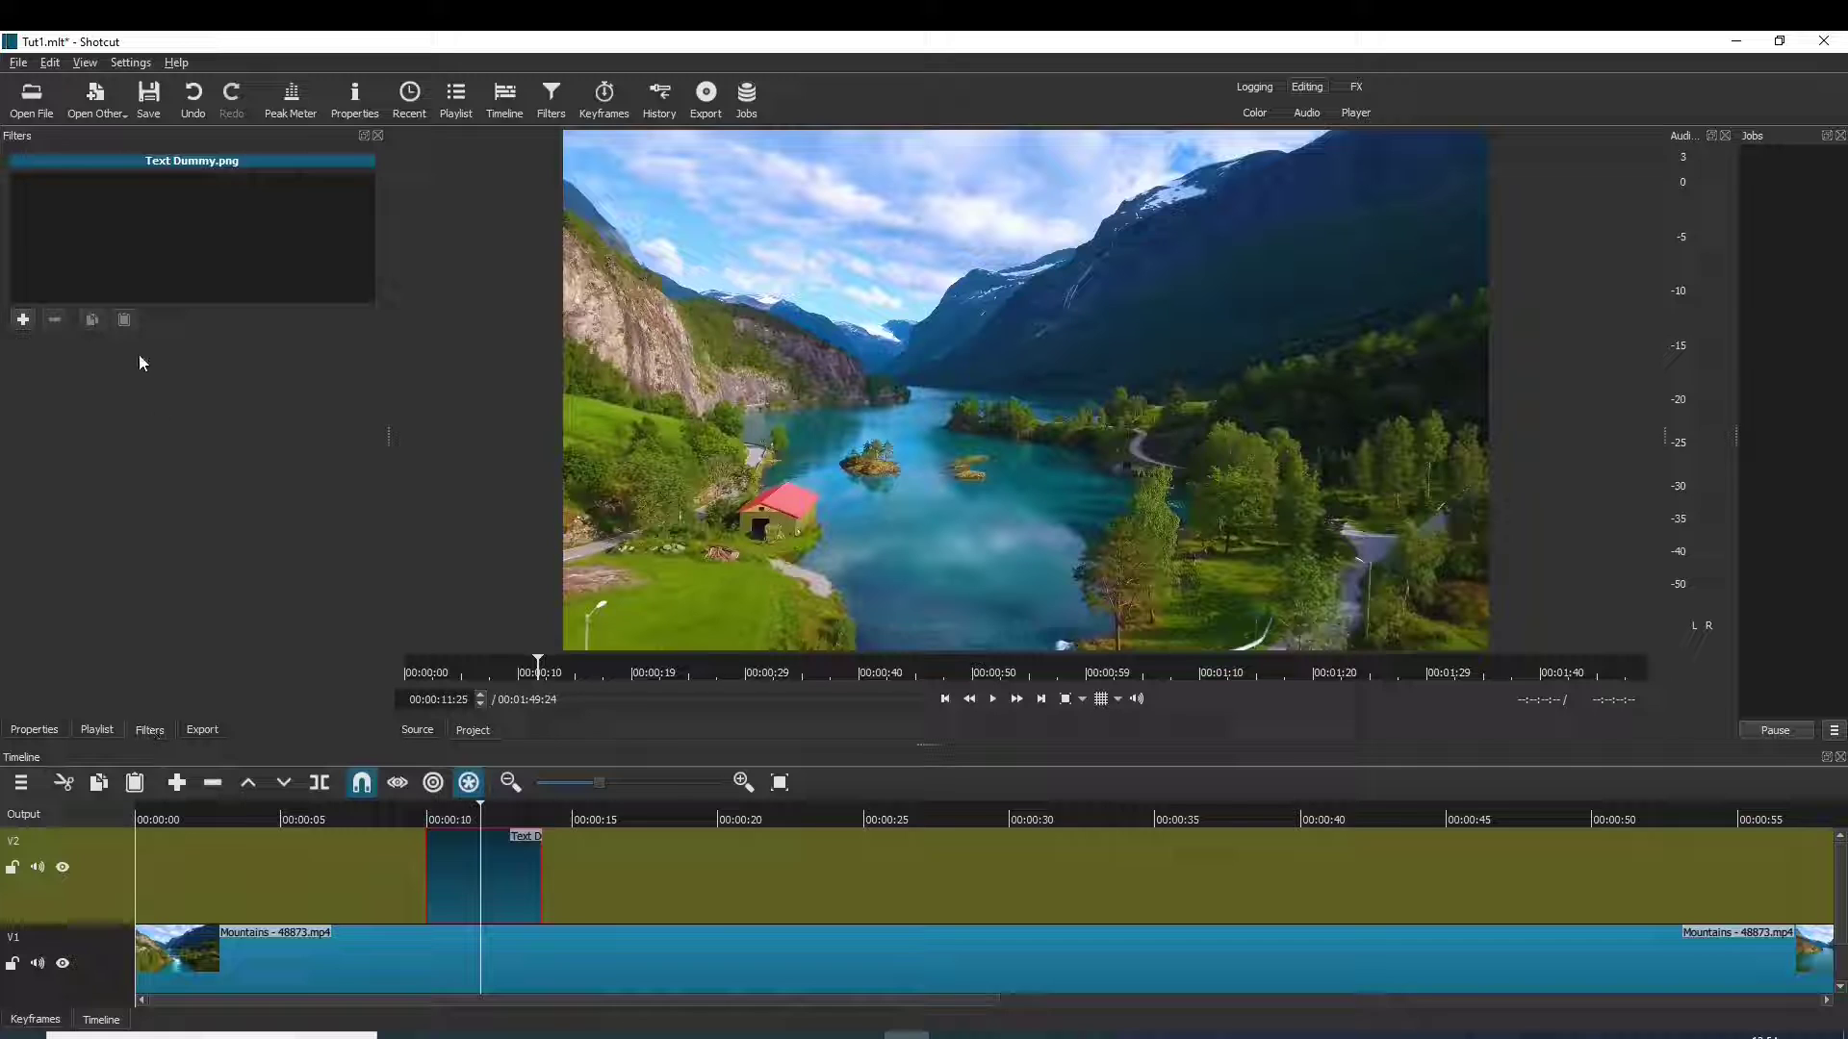
left_click(24, 321)
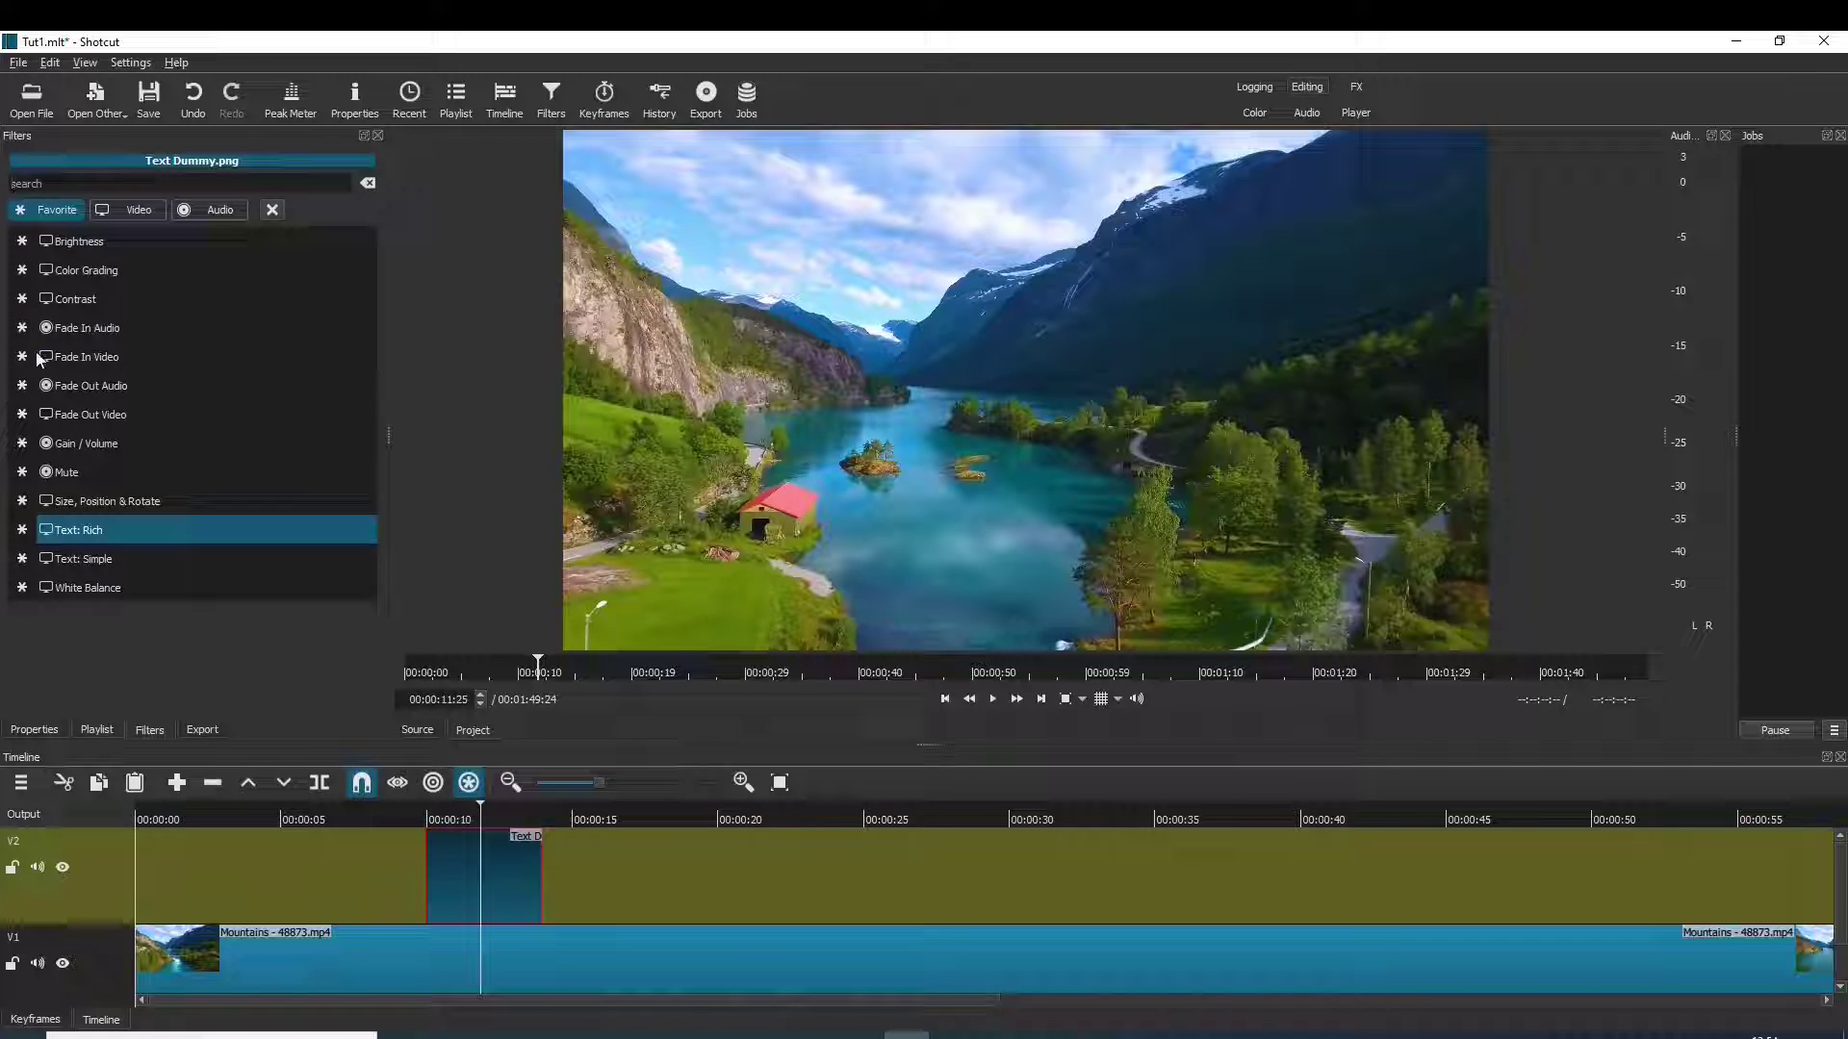
left_click(113, 556)
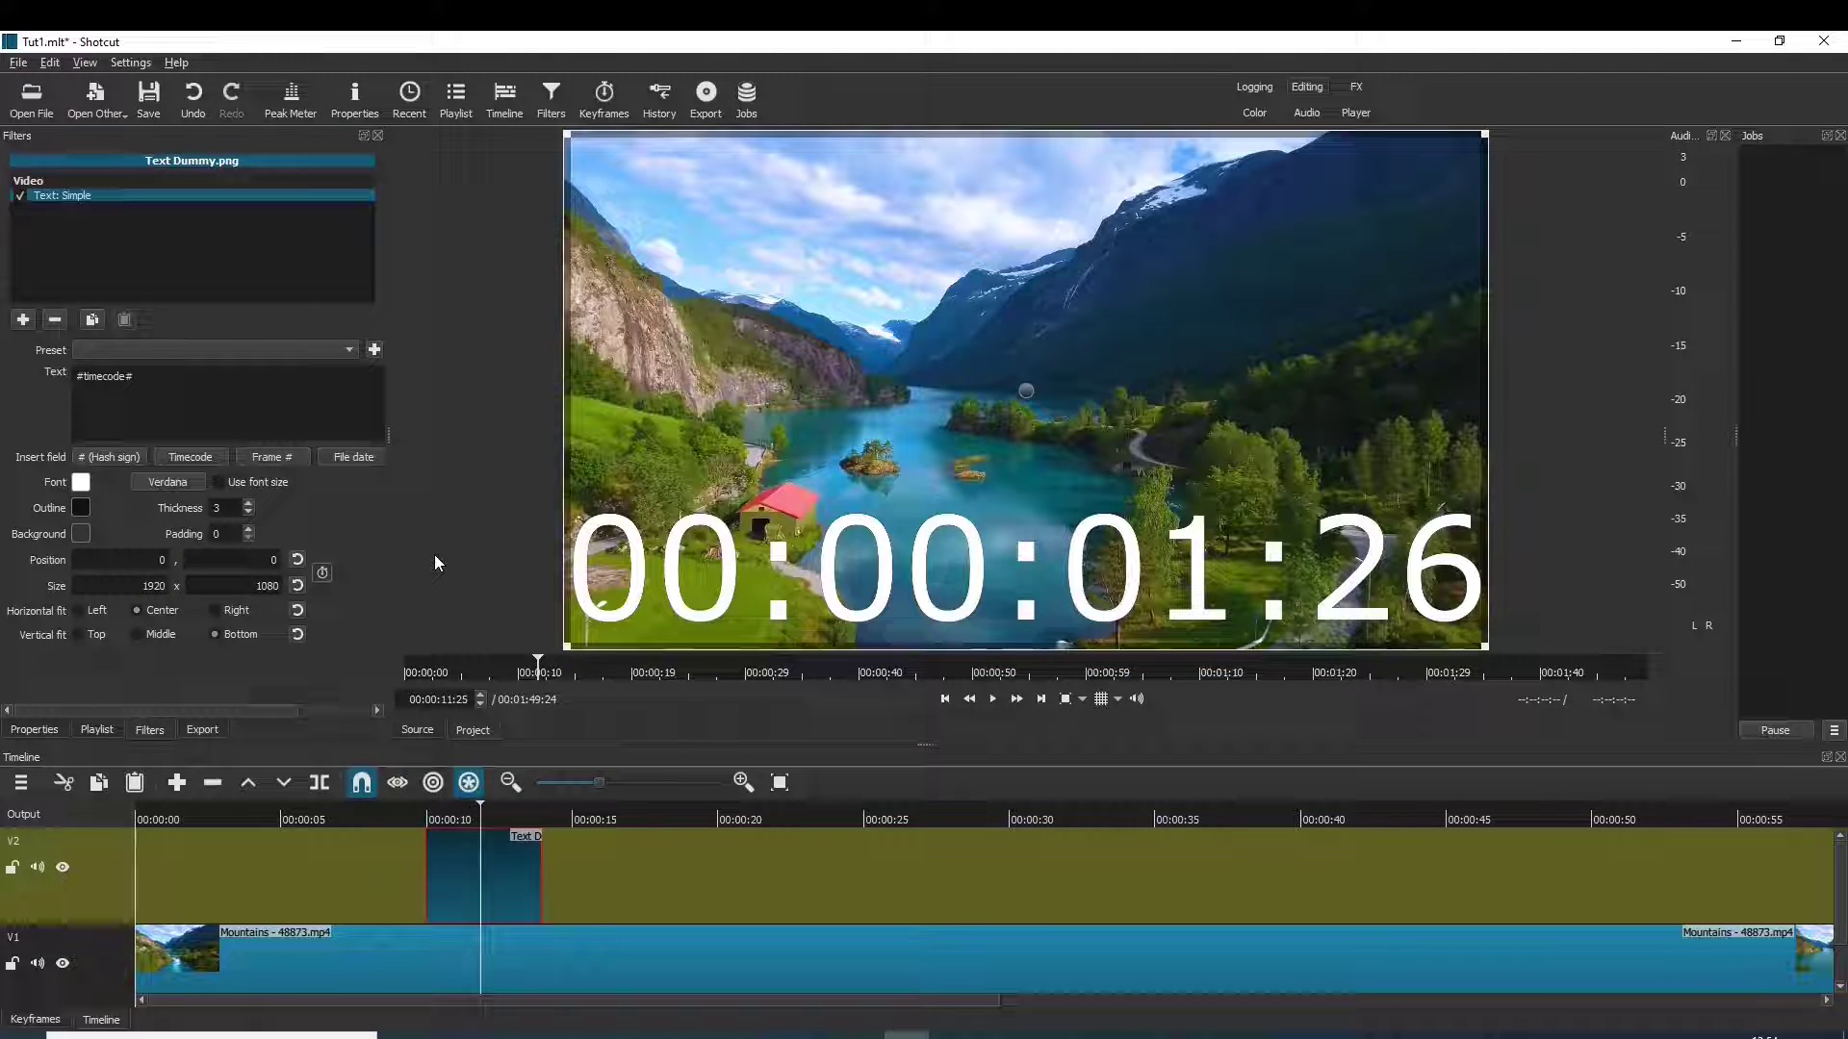
Replace the timecode placeholder in the Text: Simple filter with "Dies ist ein Test"
left_click_drag(168, 380, 53, 385)
key("BackSpace")
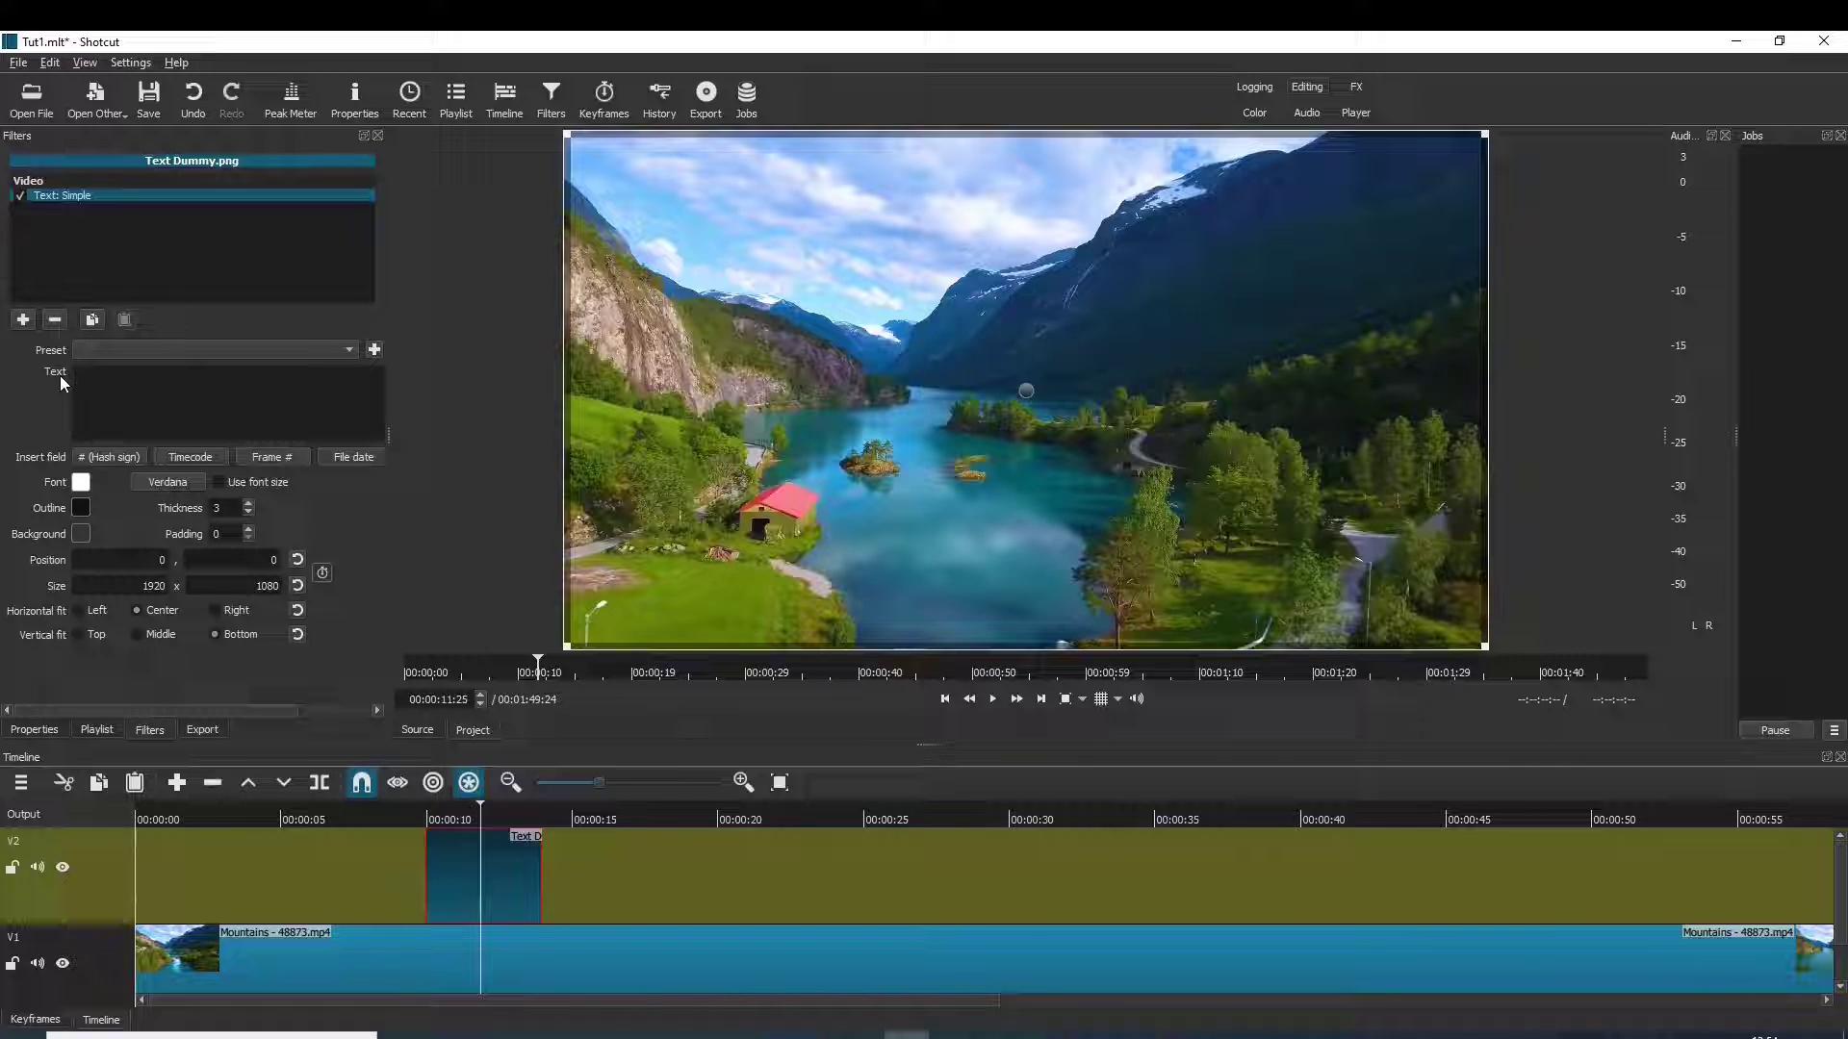
type("Dies ")
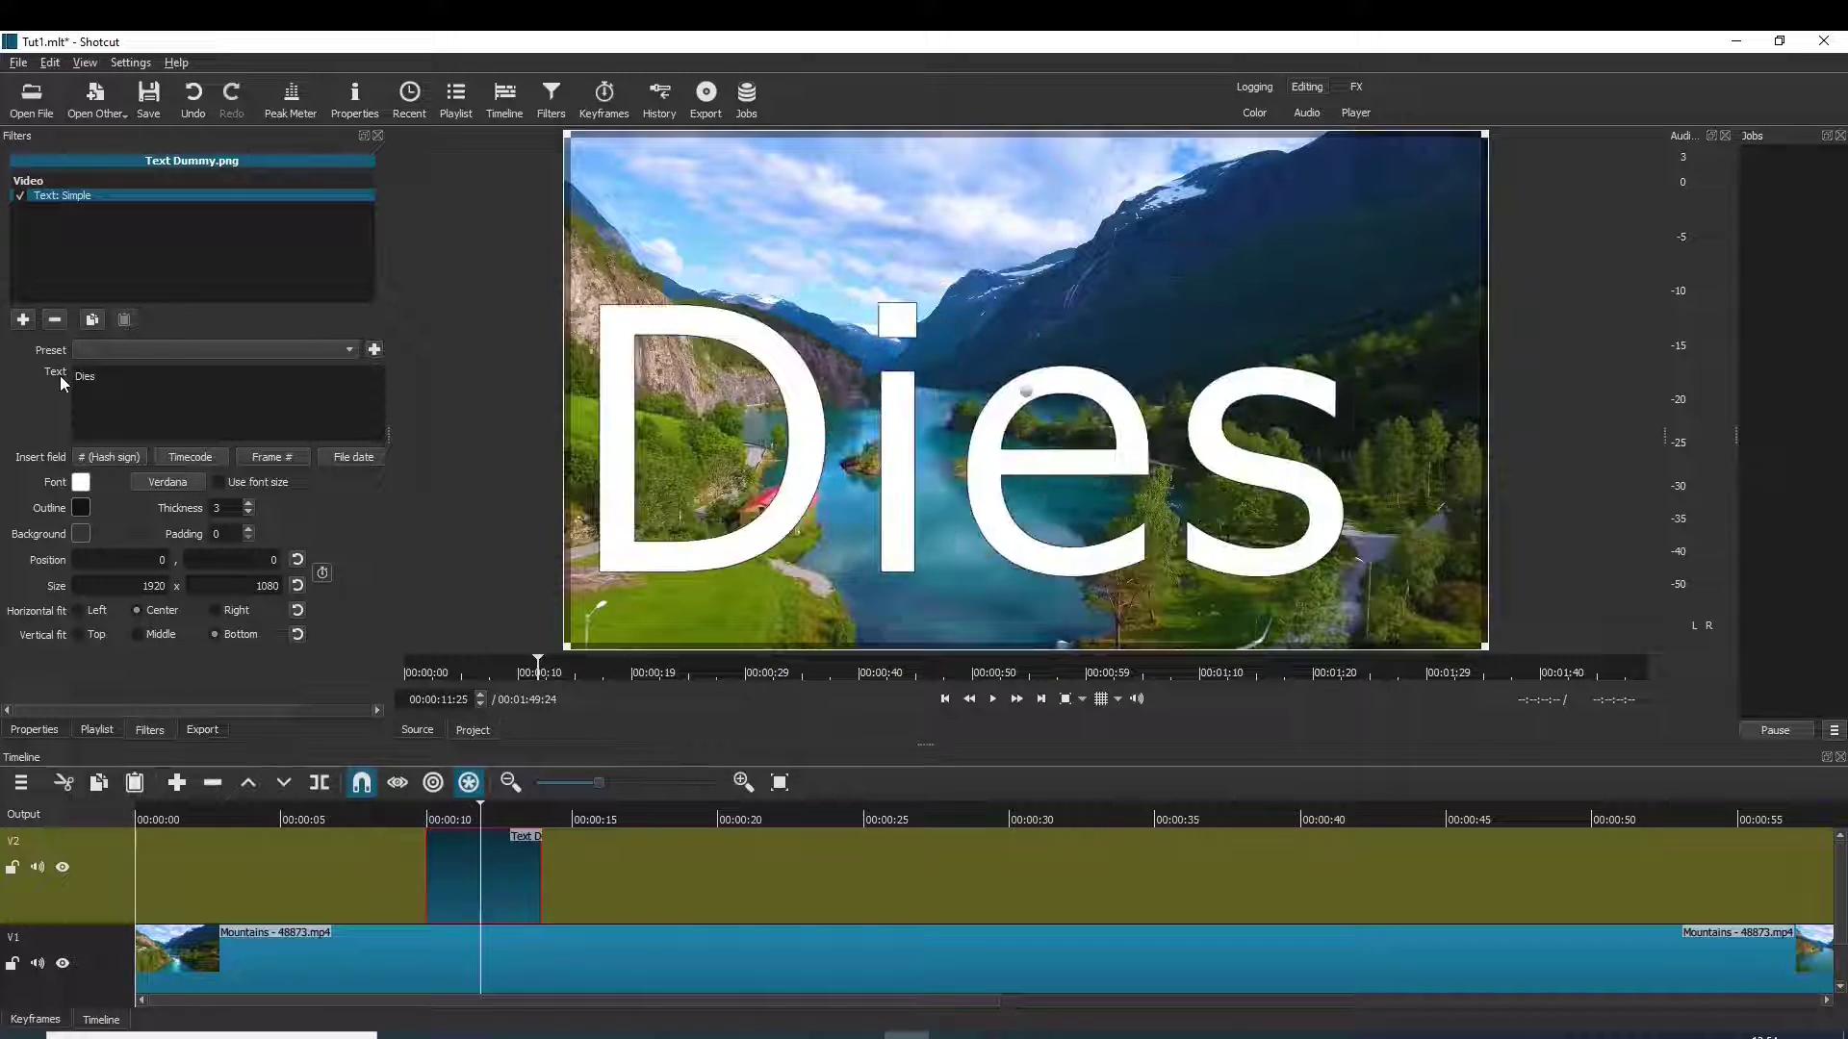
type("ist ei")
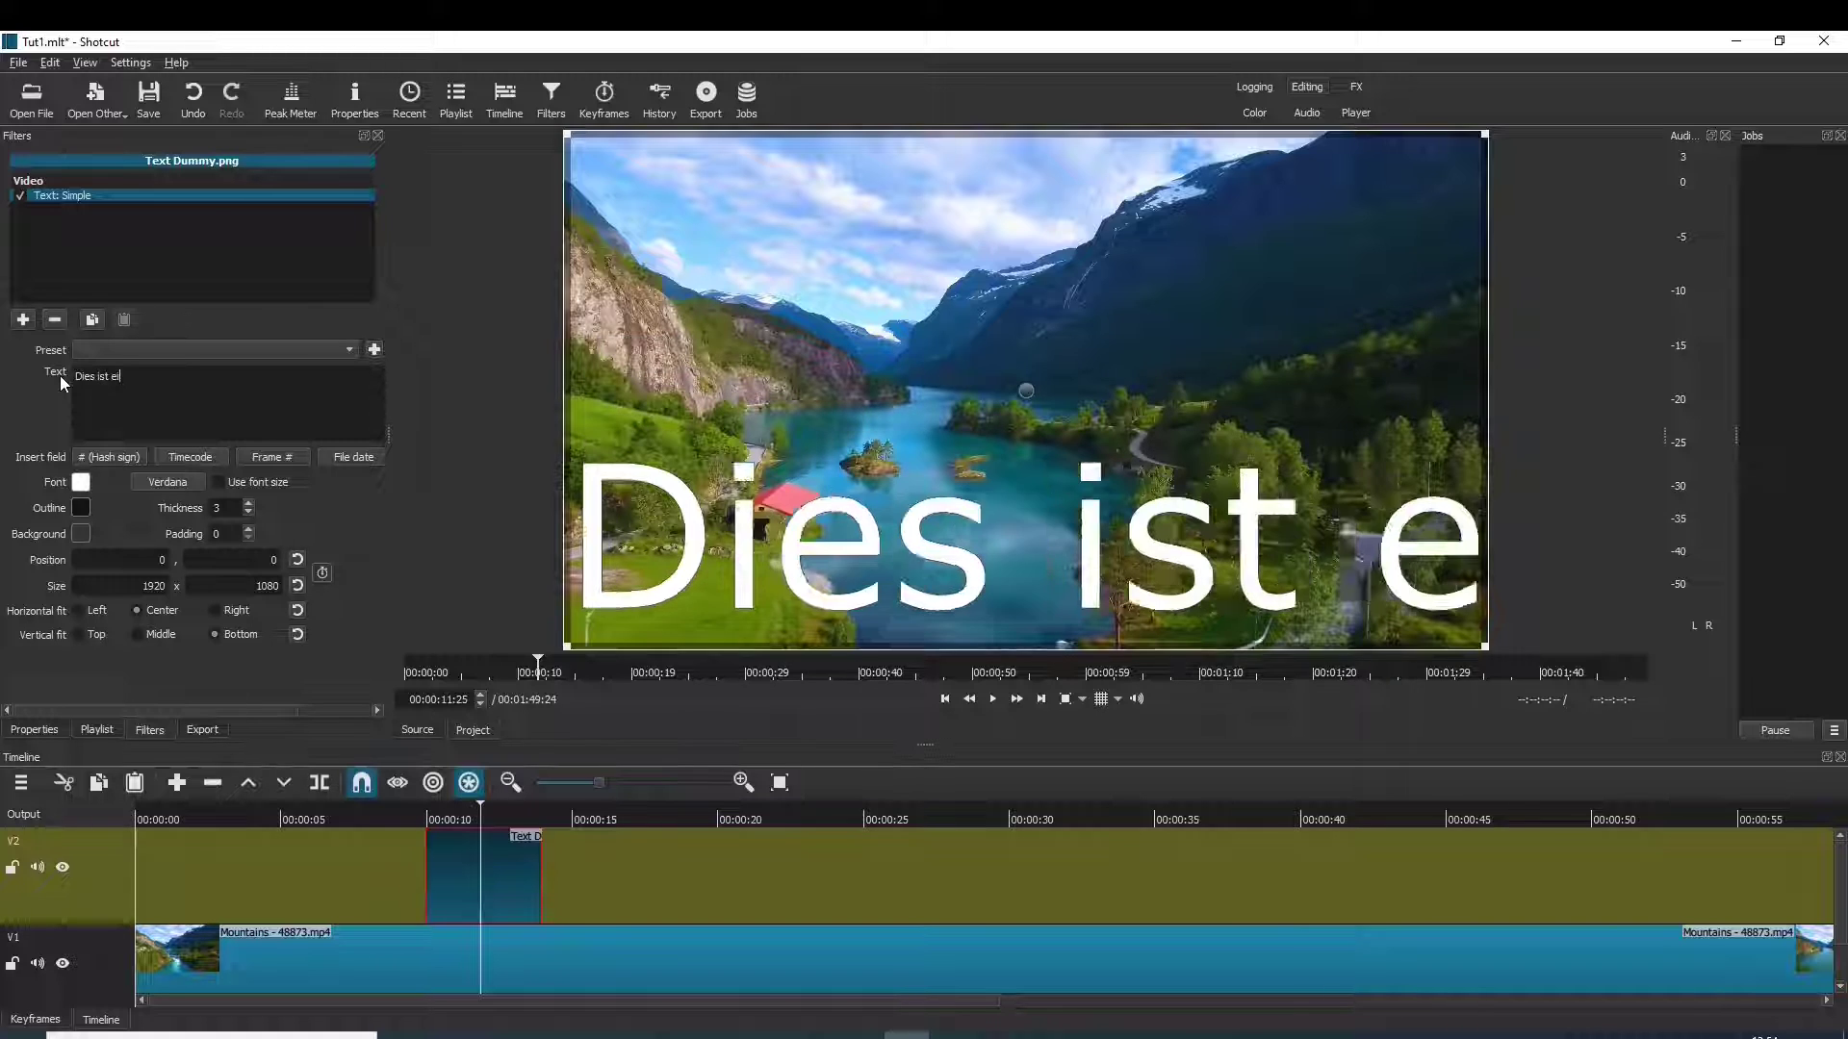
type("n Test")
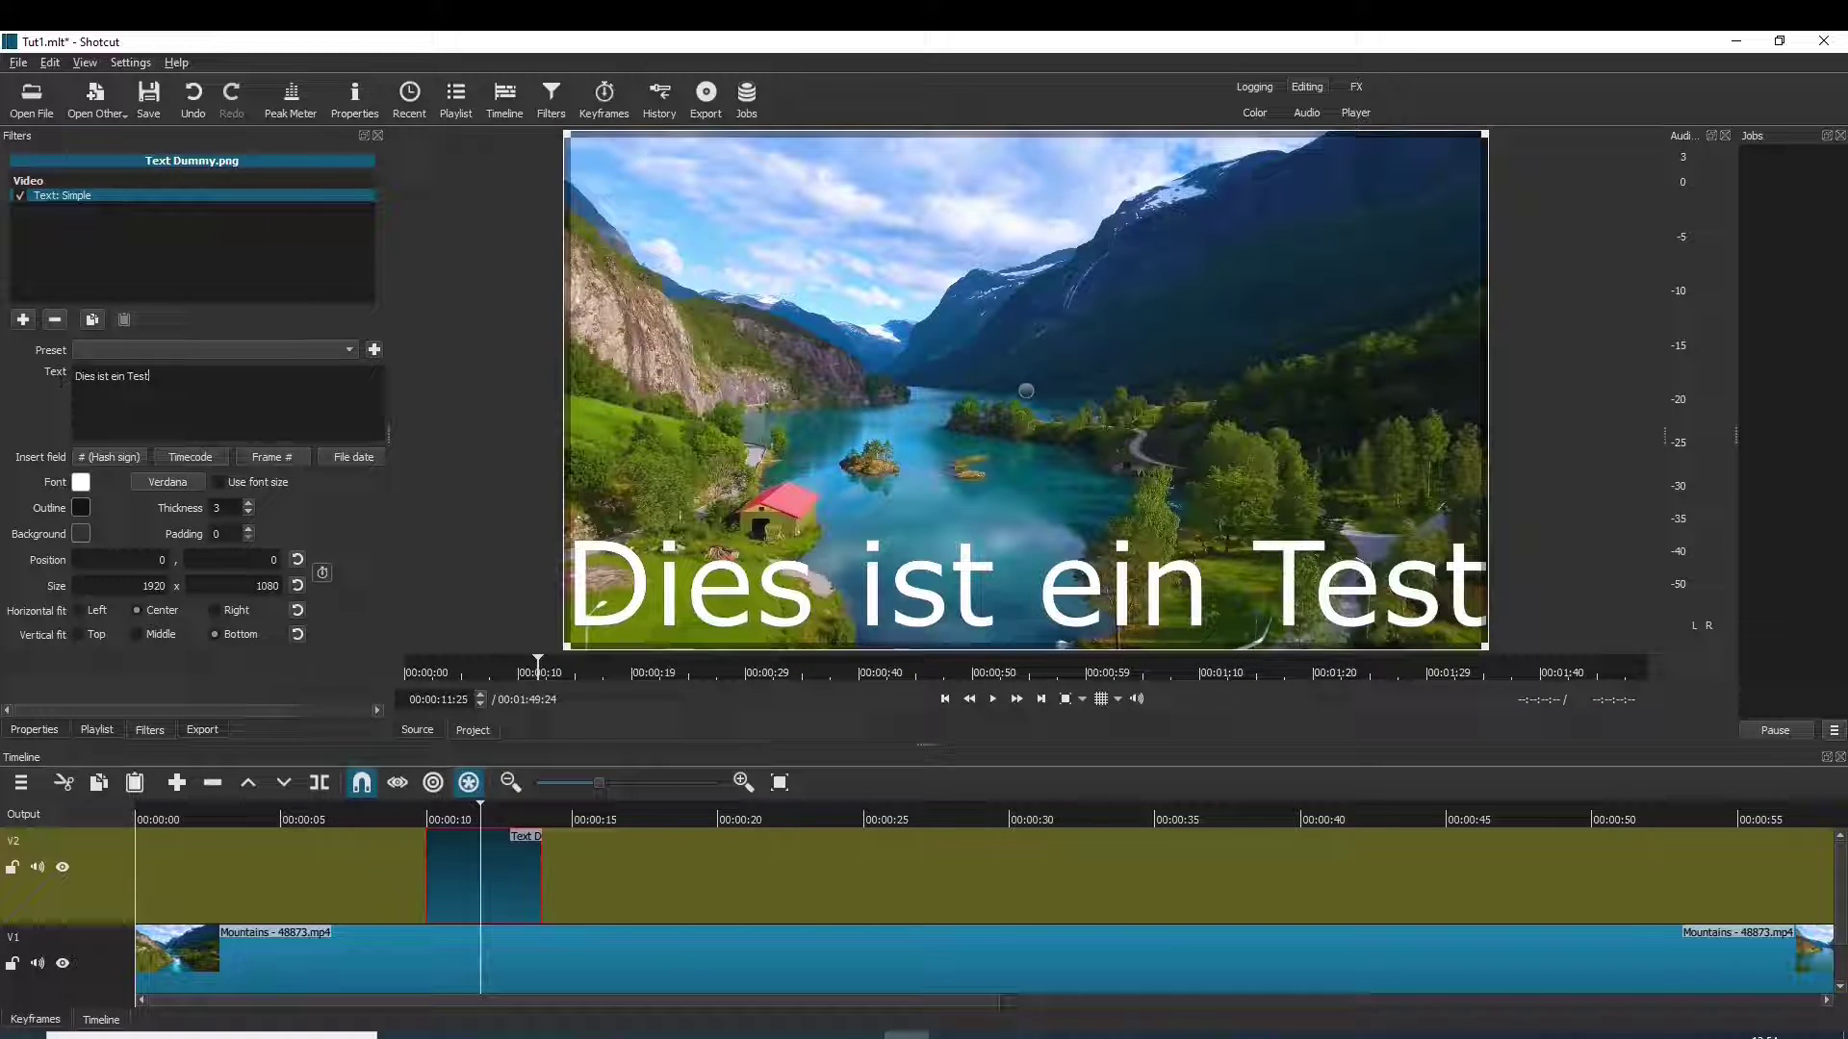
Set the font of the "Dies ist ein Test" text to Amiri
left_click_drag(146, 377, 66, 383)
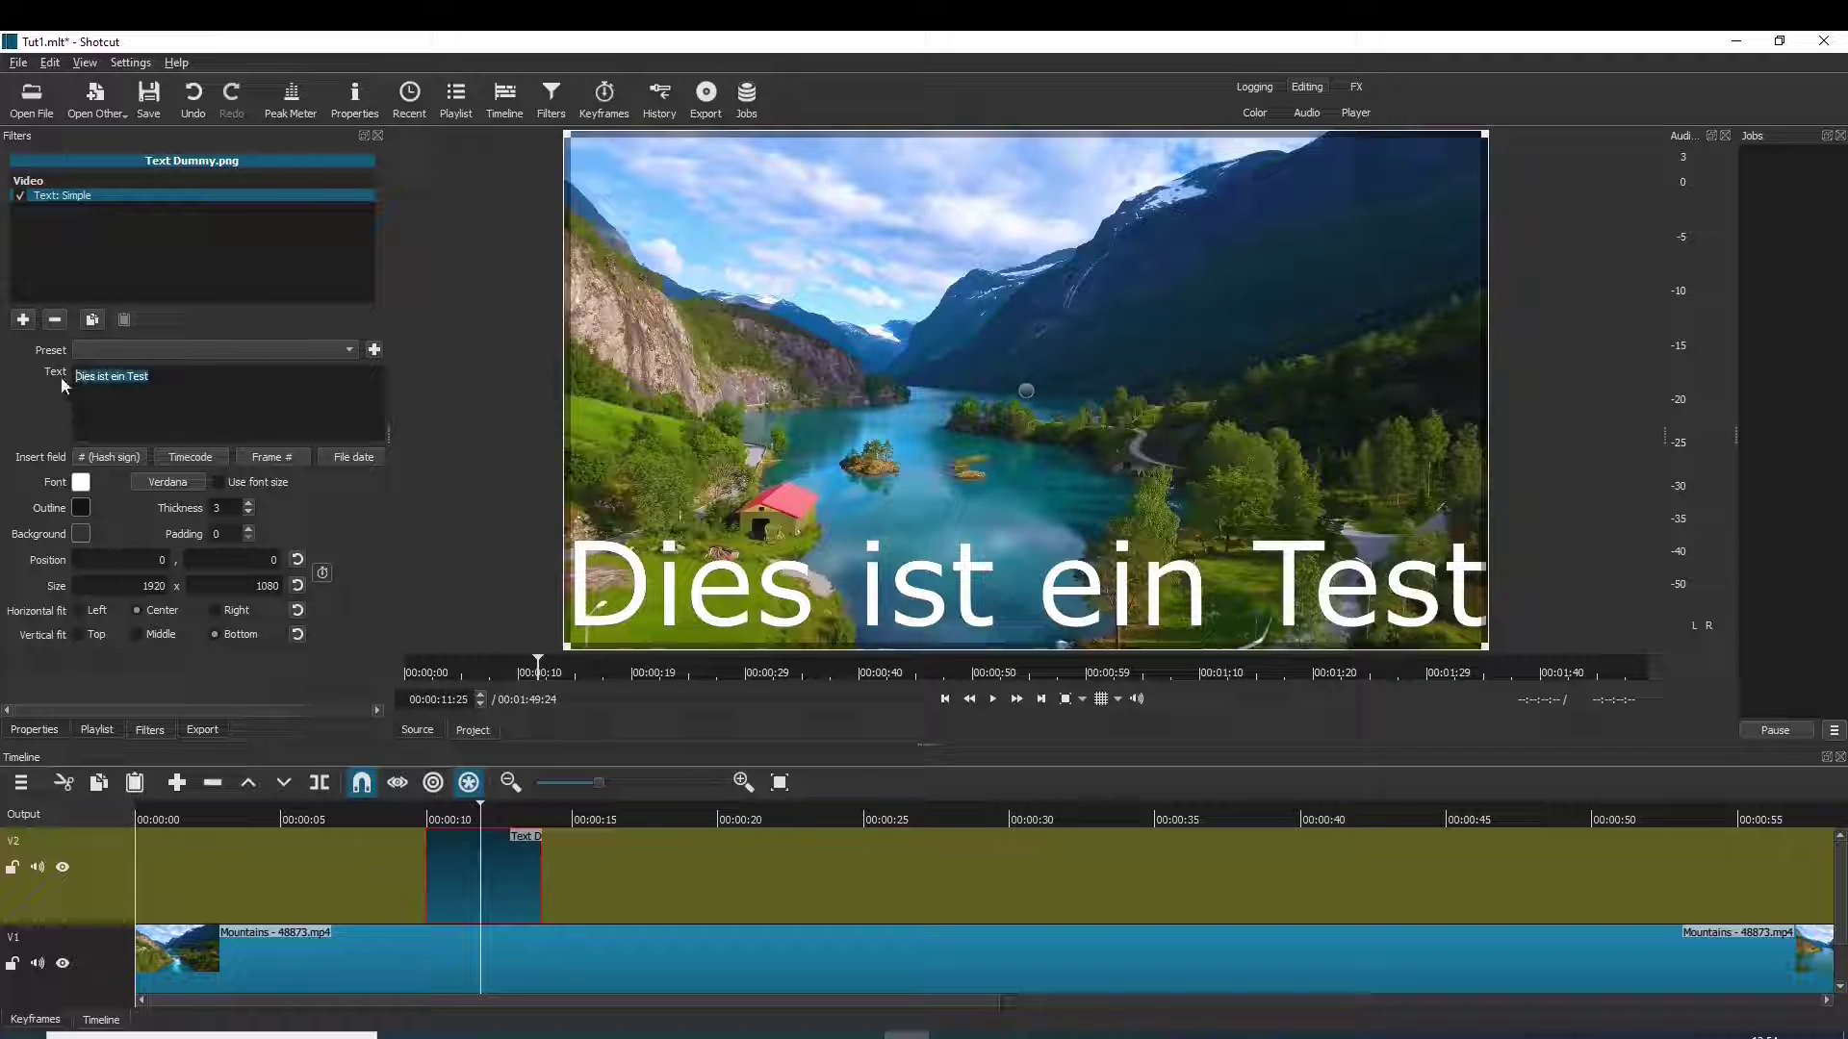
left_click(170, 480)
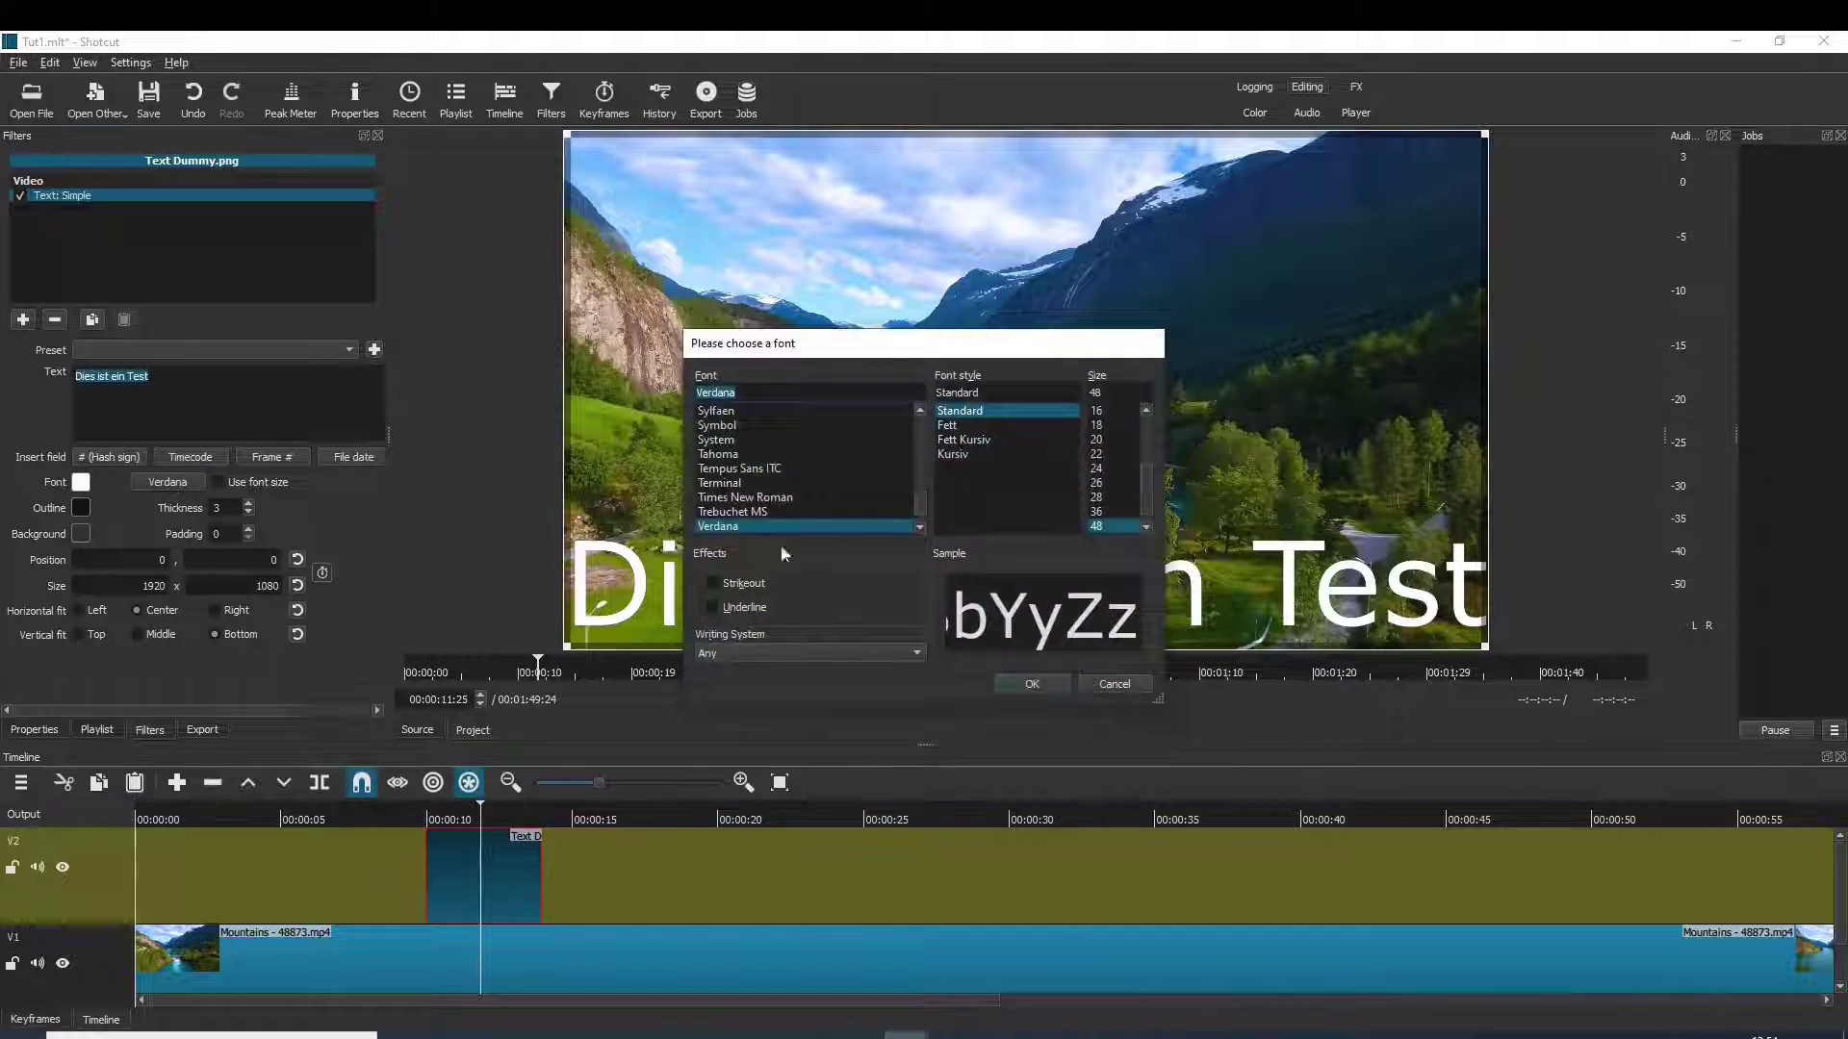
left_click_drag(919, 504, 921, 424)
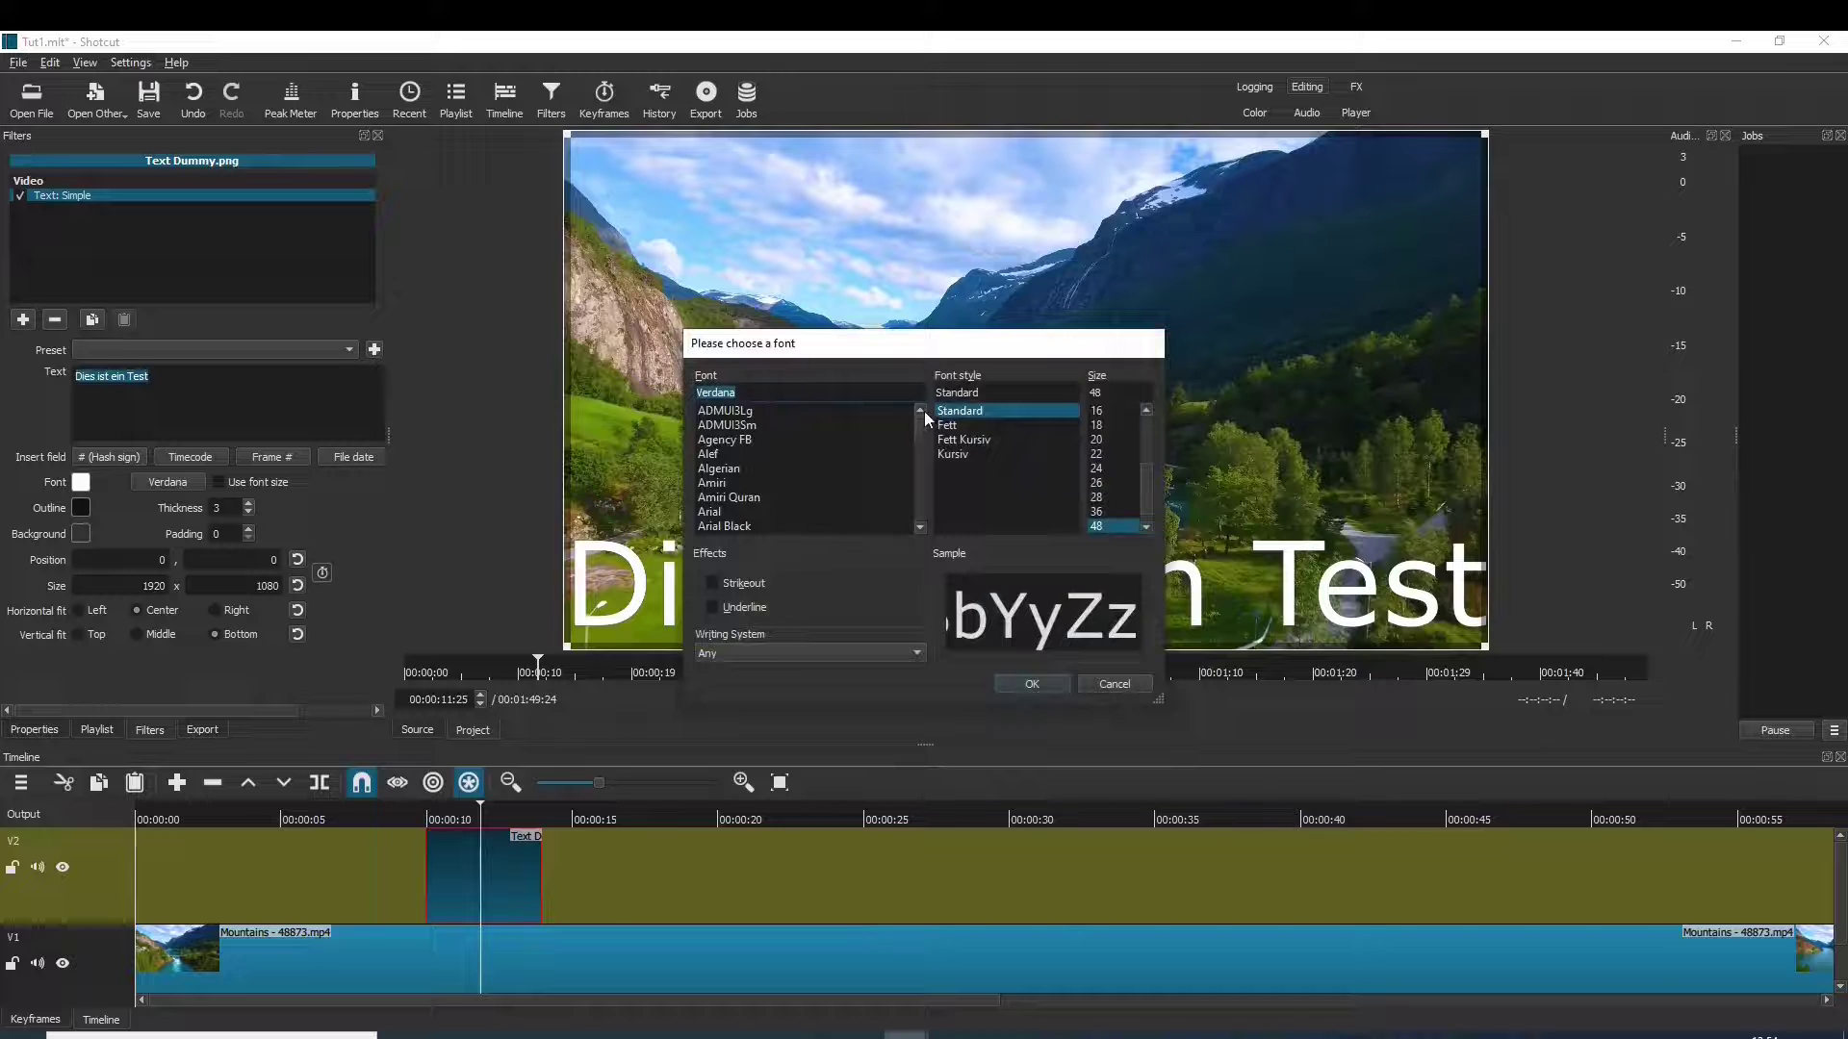
left_click(741, 484)
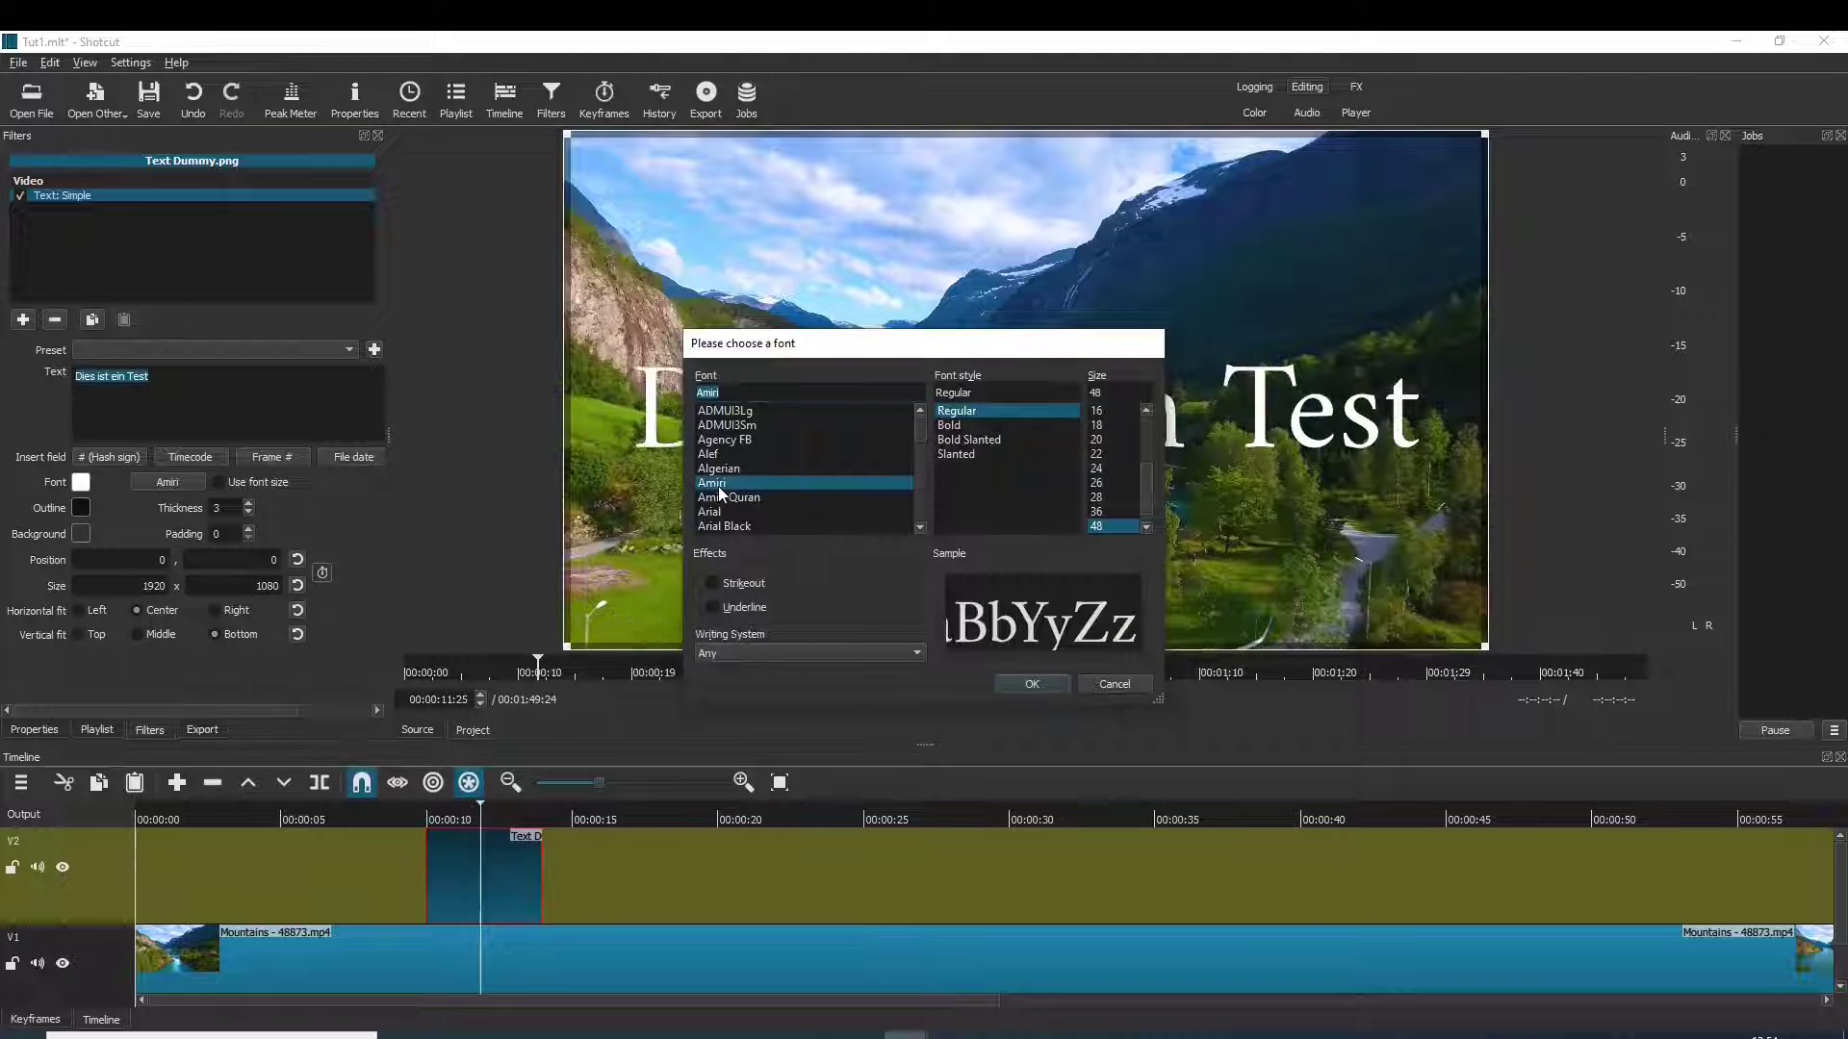
left_click(1036, 679)
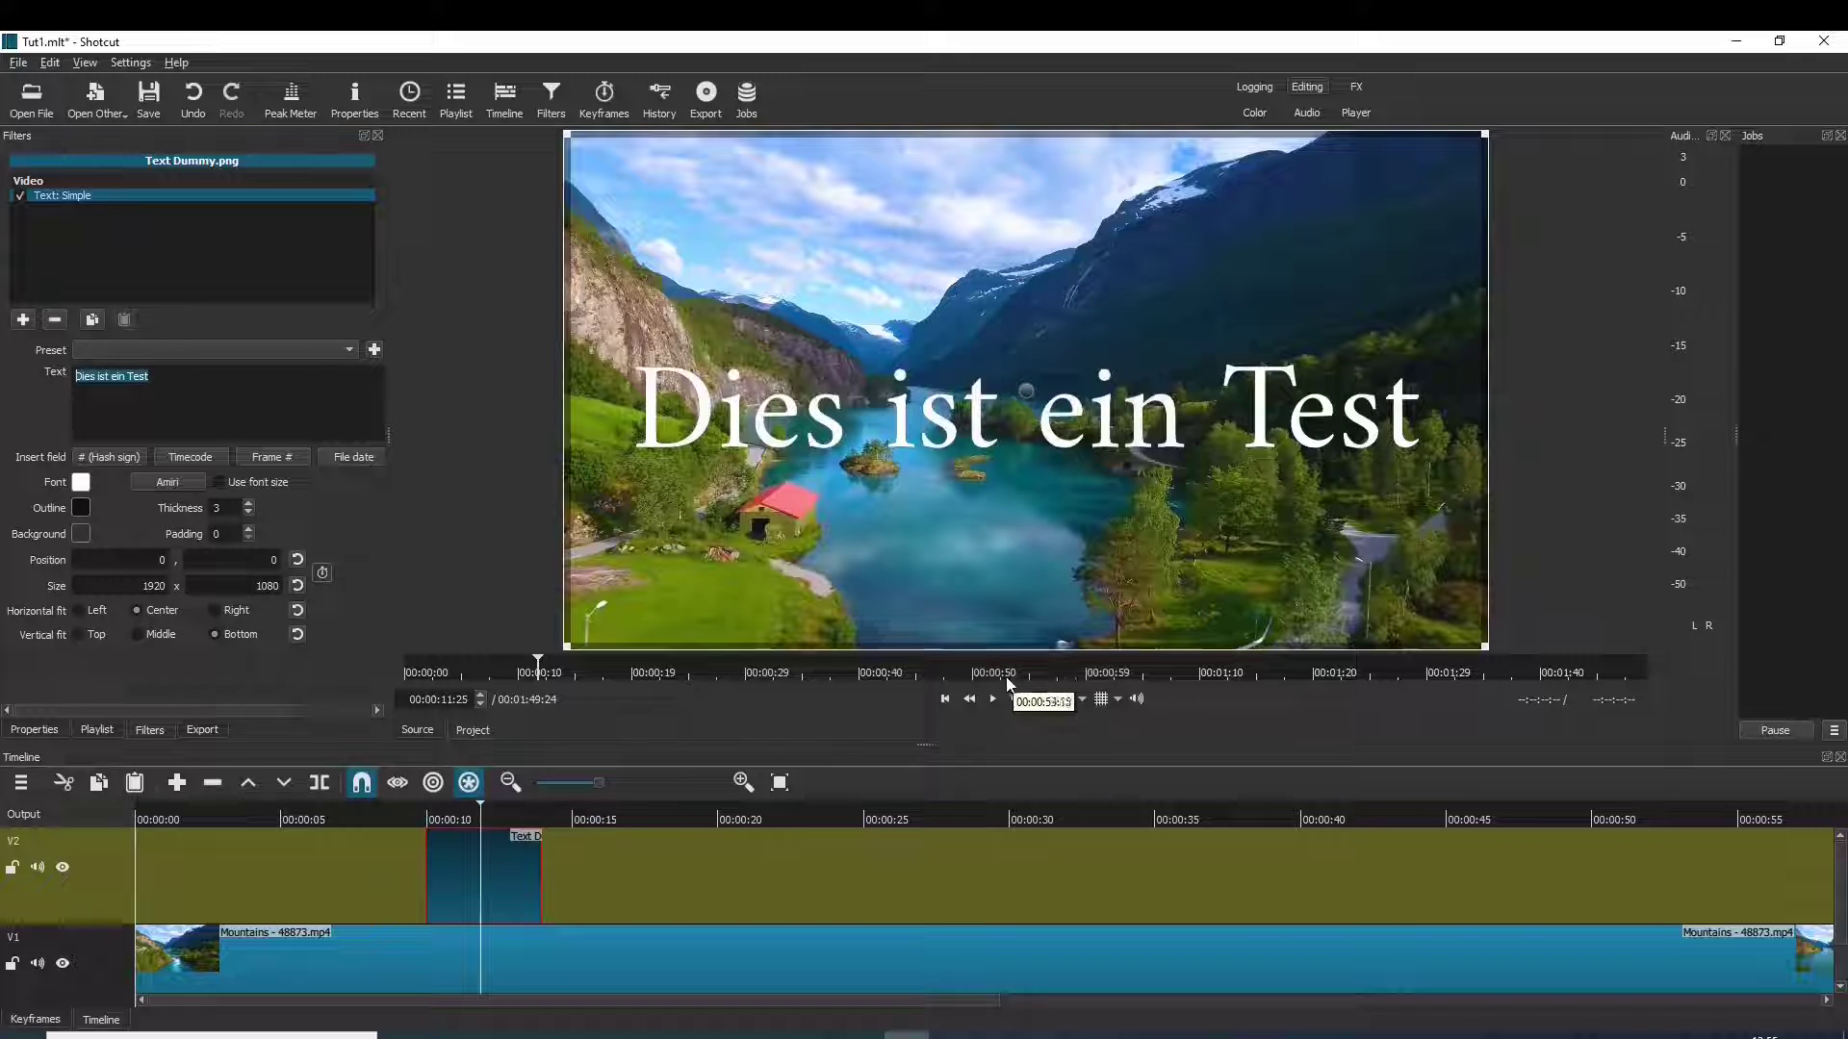
Deselect the clip, play the timeline from about 7 seconds until past the Text Dummy clip, and stop playback
left_click(491, 878, "ctrl")
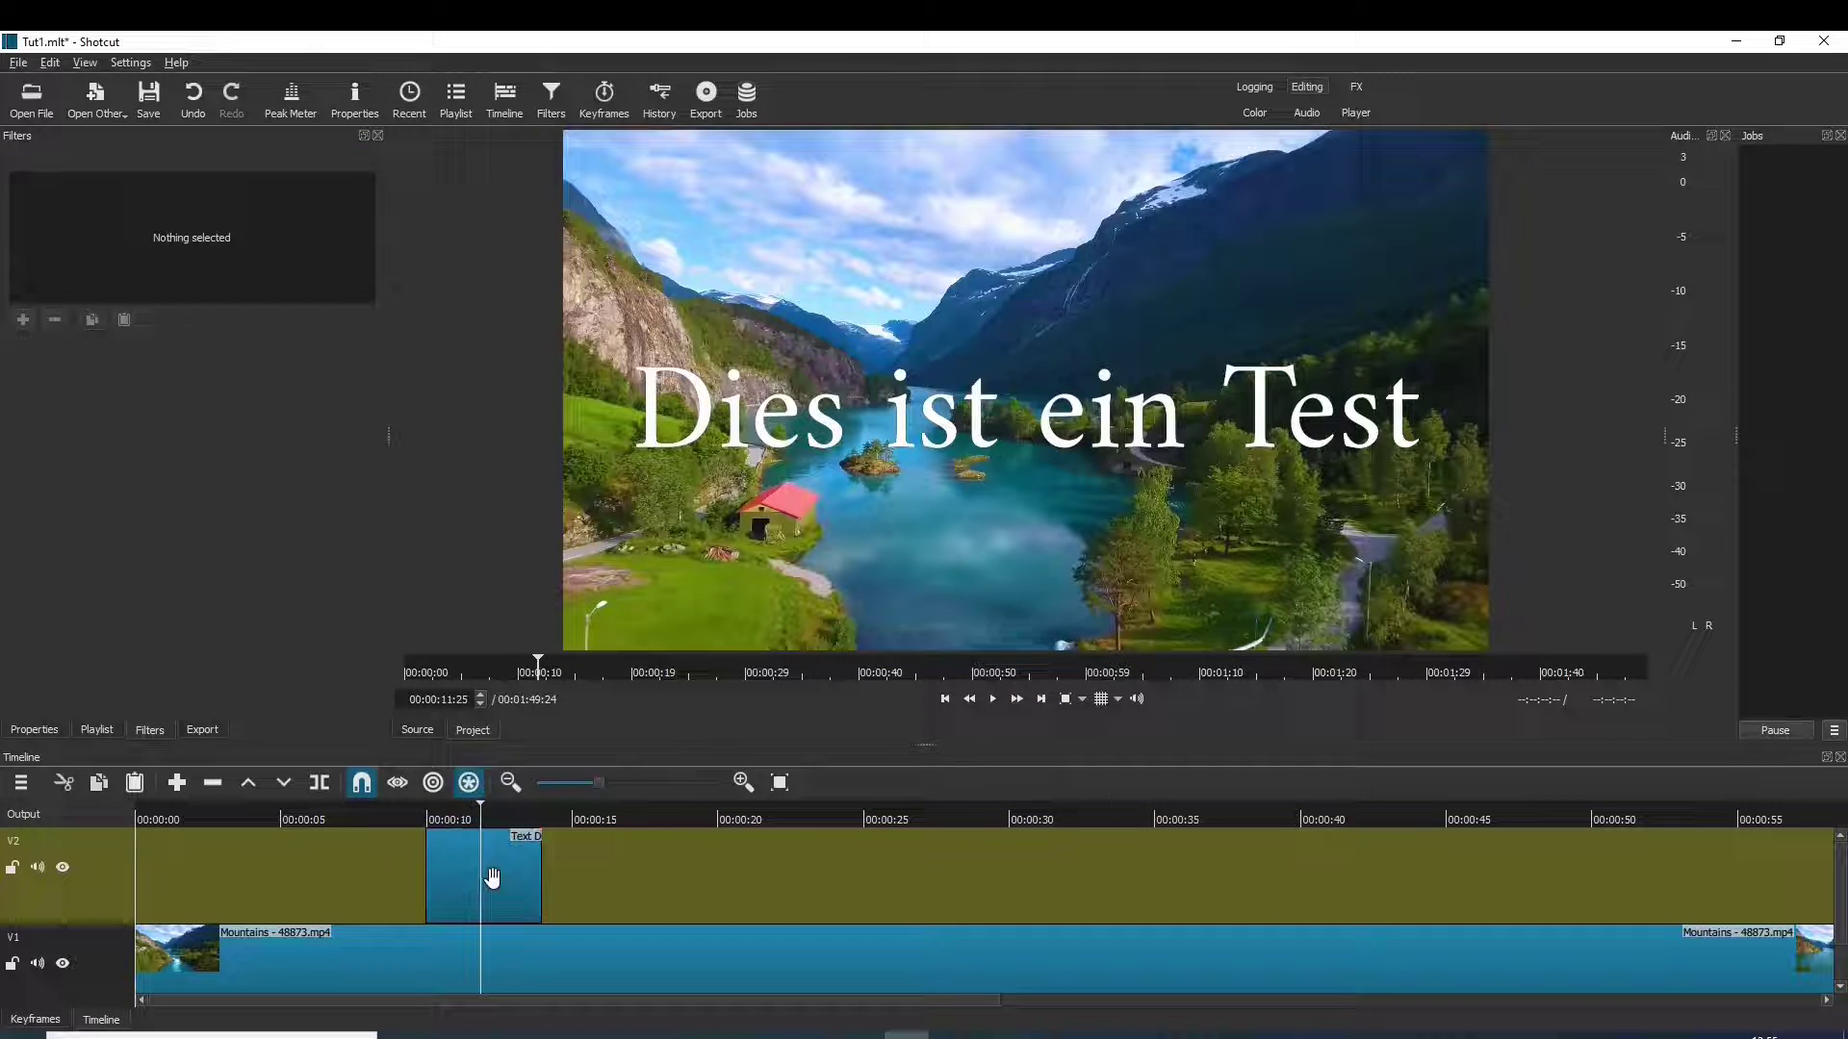
left_click(339, 818)
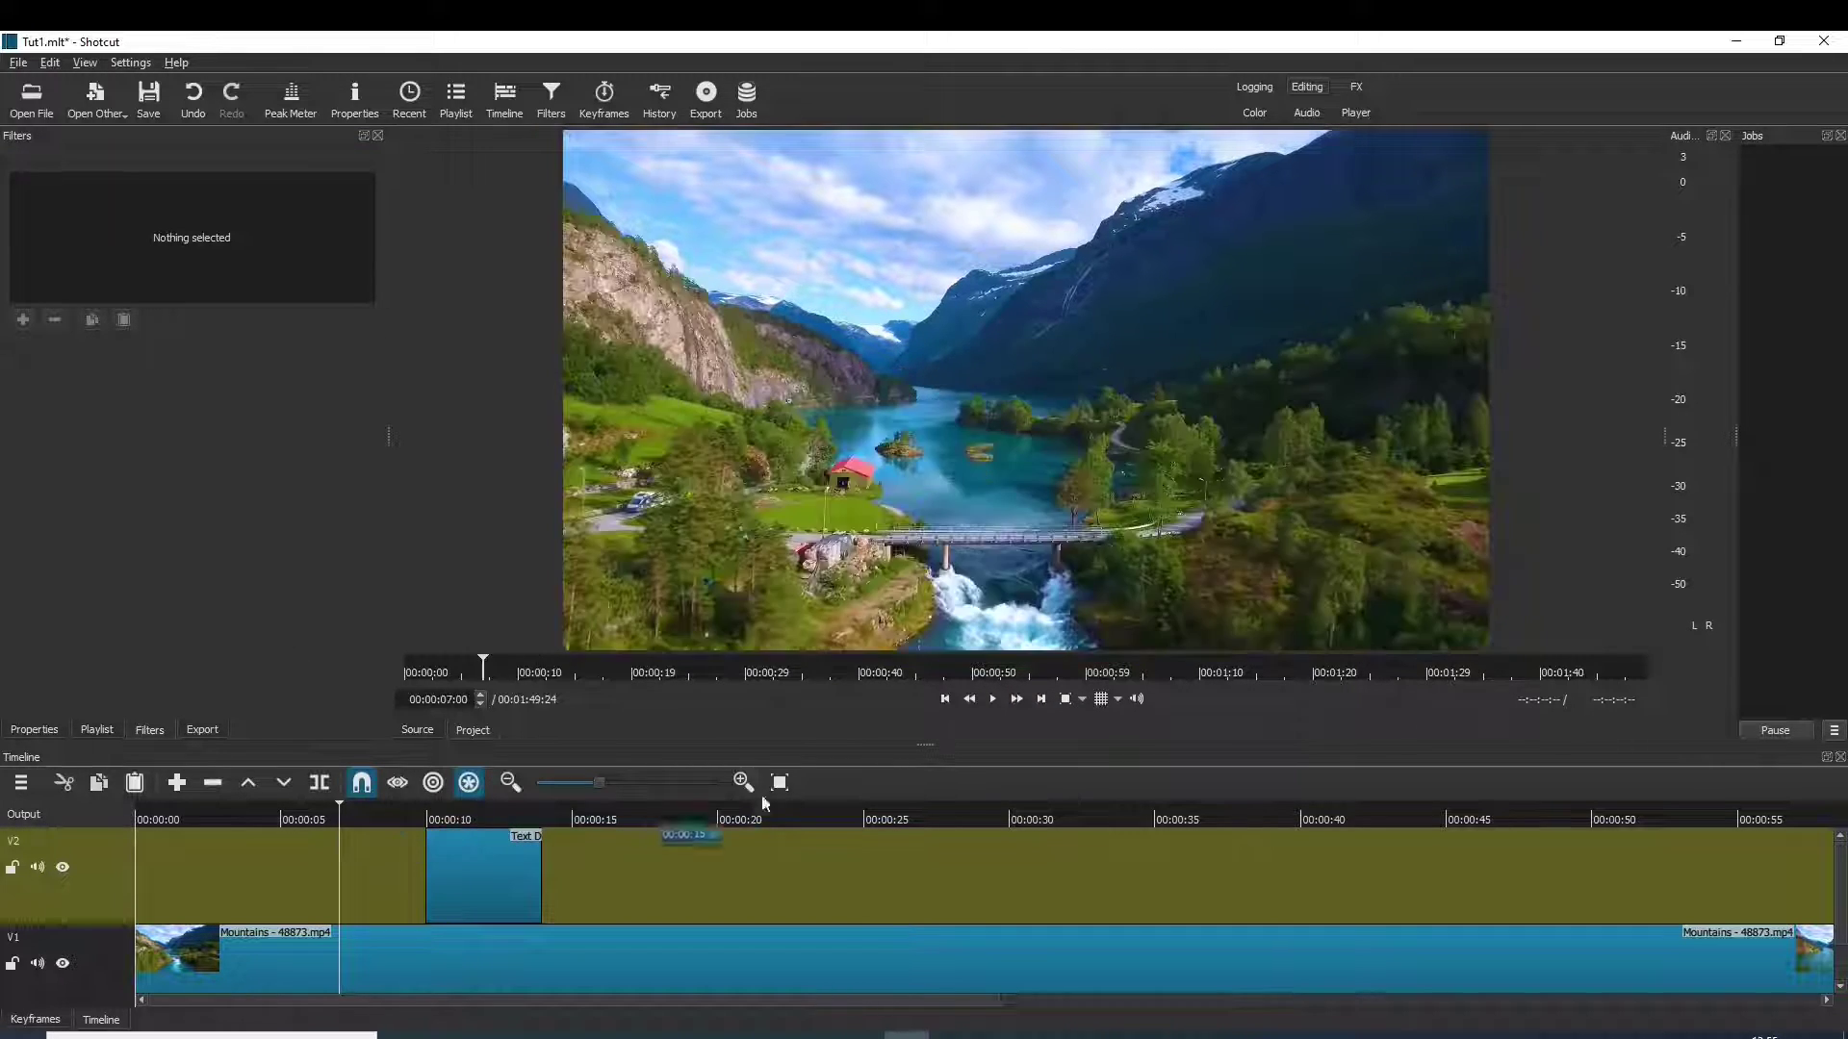
left_click(993, 699)
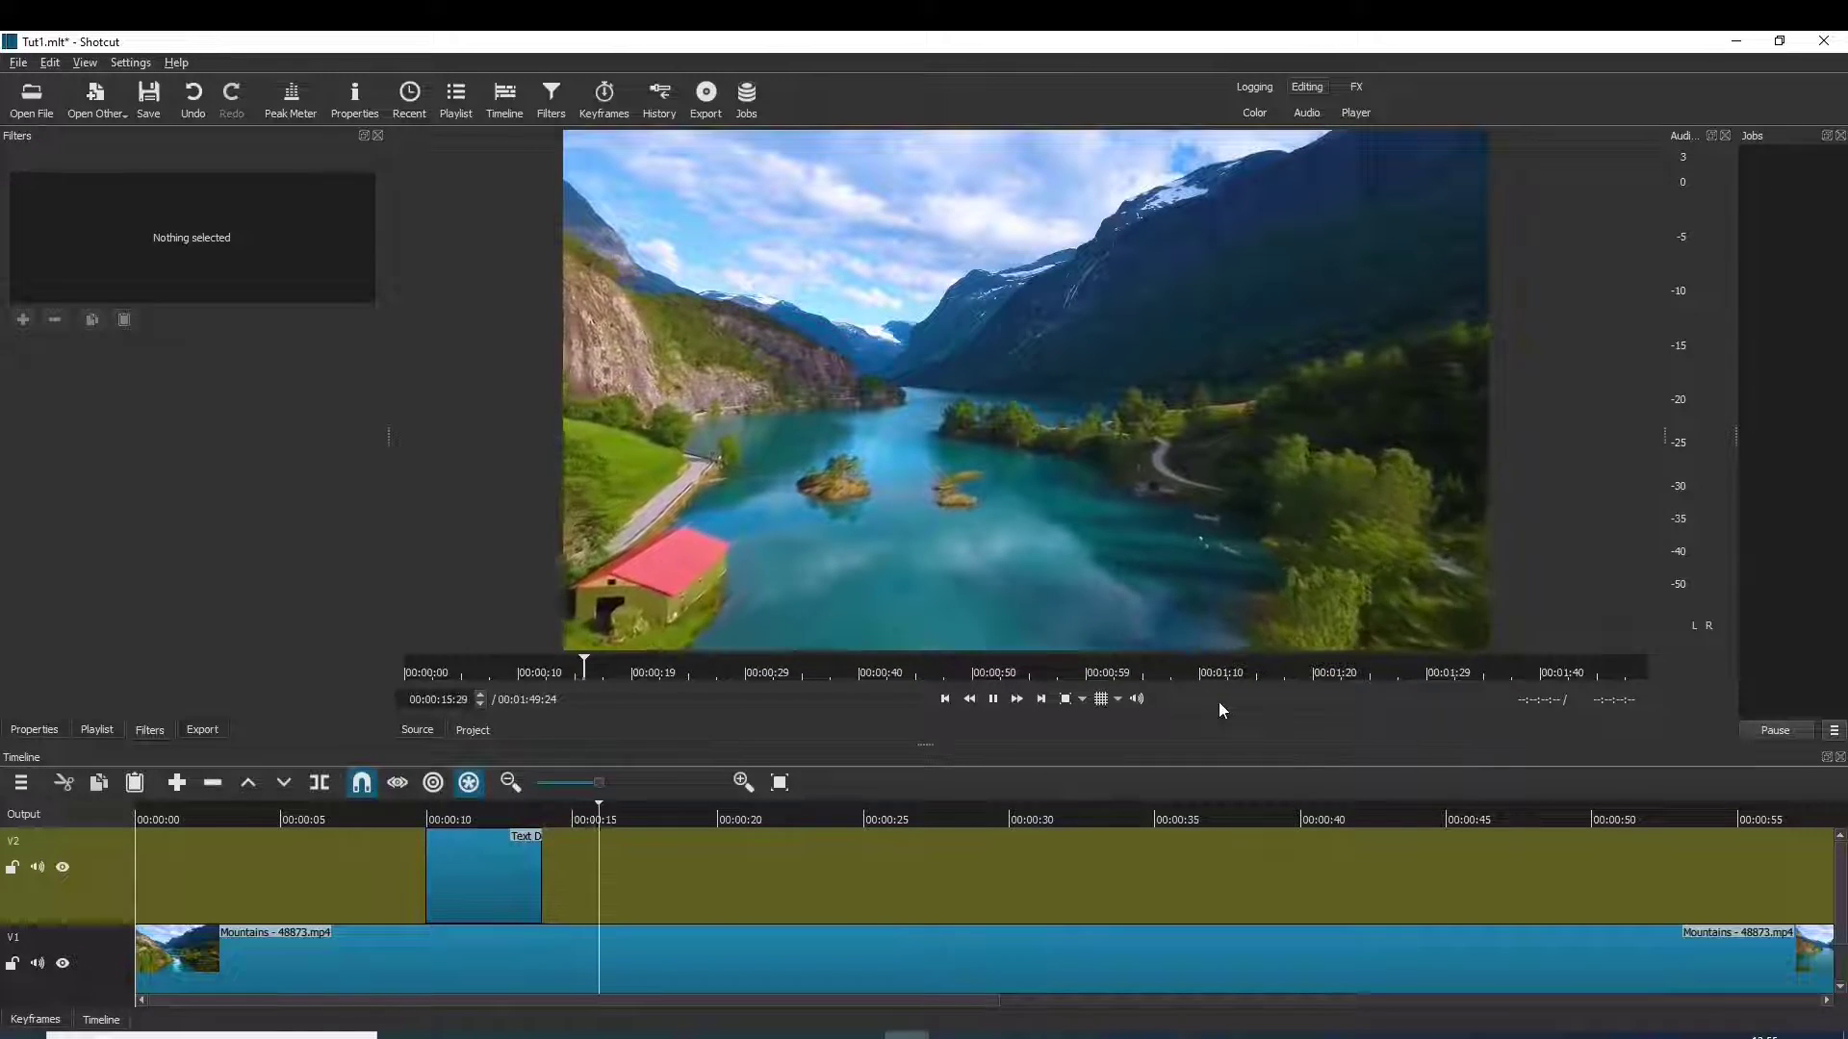
left_click(993, 701)
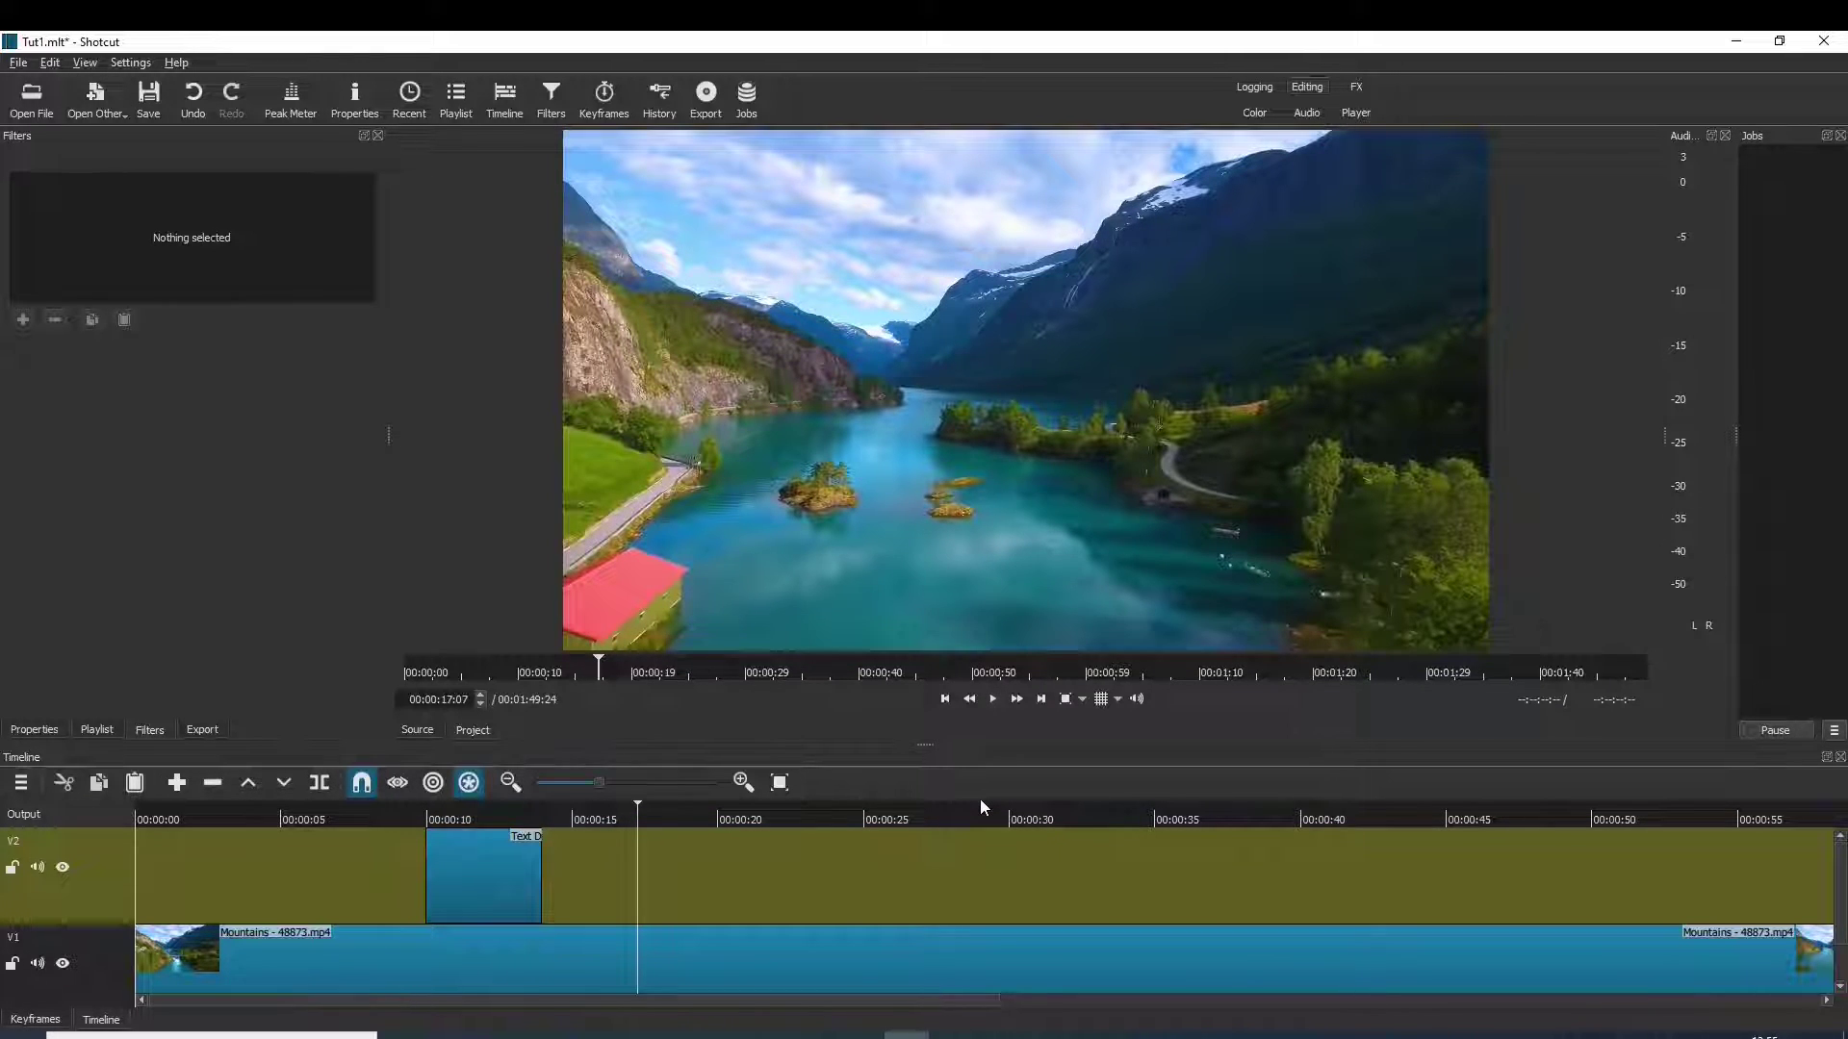
Move the Text Dummy clip on V2 to start at about 5 seconds and shorten it to about 2 seconds
left_click_drag(499, 886, 322, 884)
left_click(409, 893)
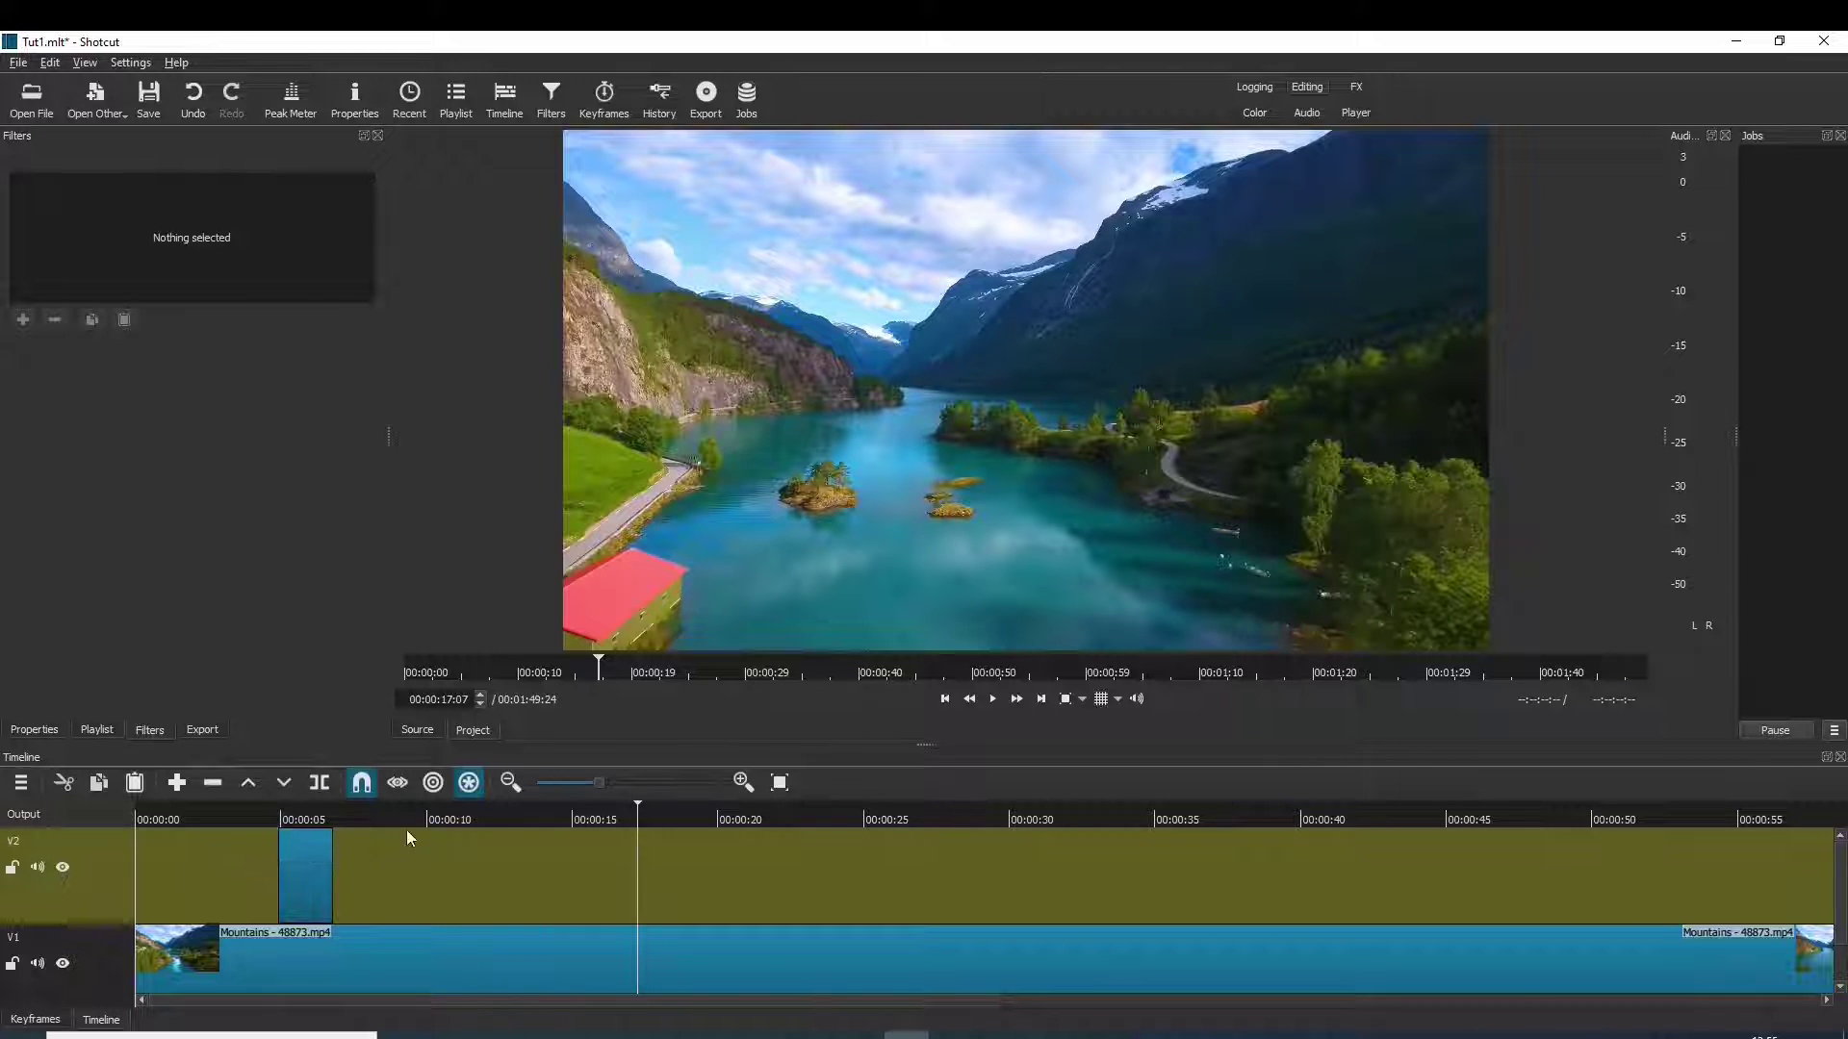
Play the timeline from about 4 seconds through the shortened text clip and stop playback
left_click(265, 821)
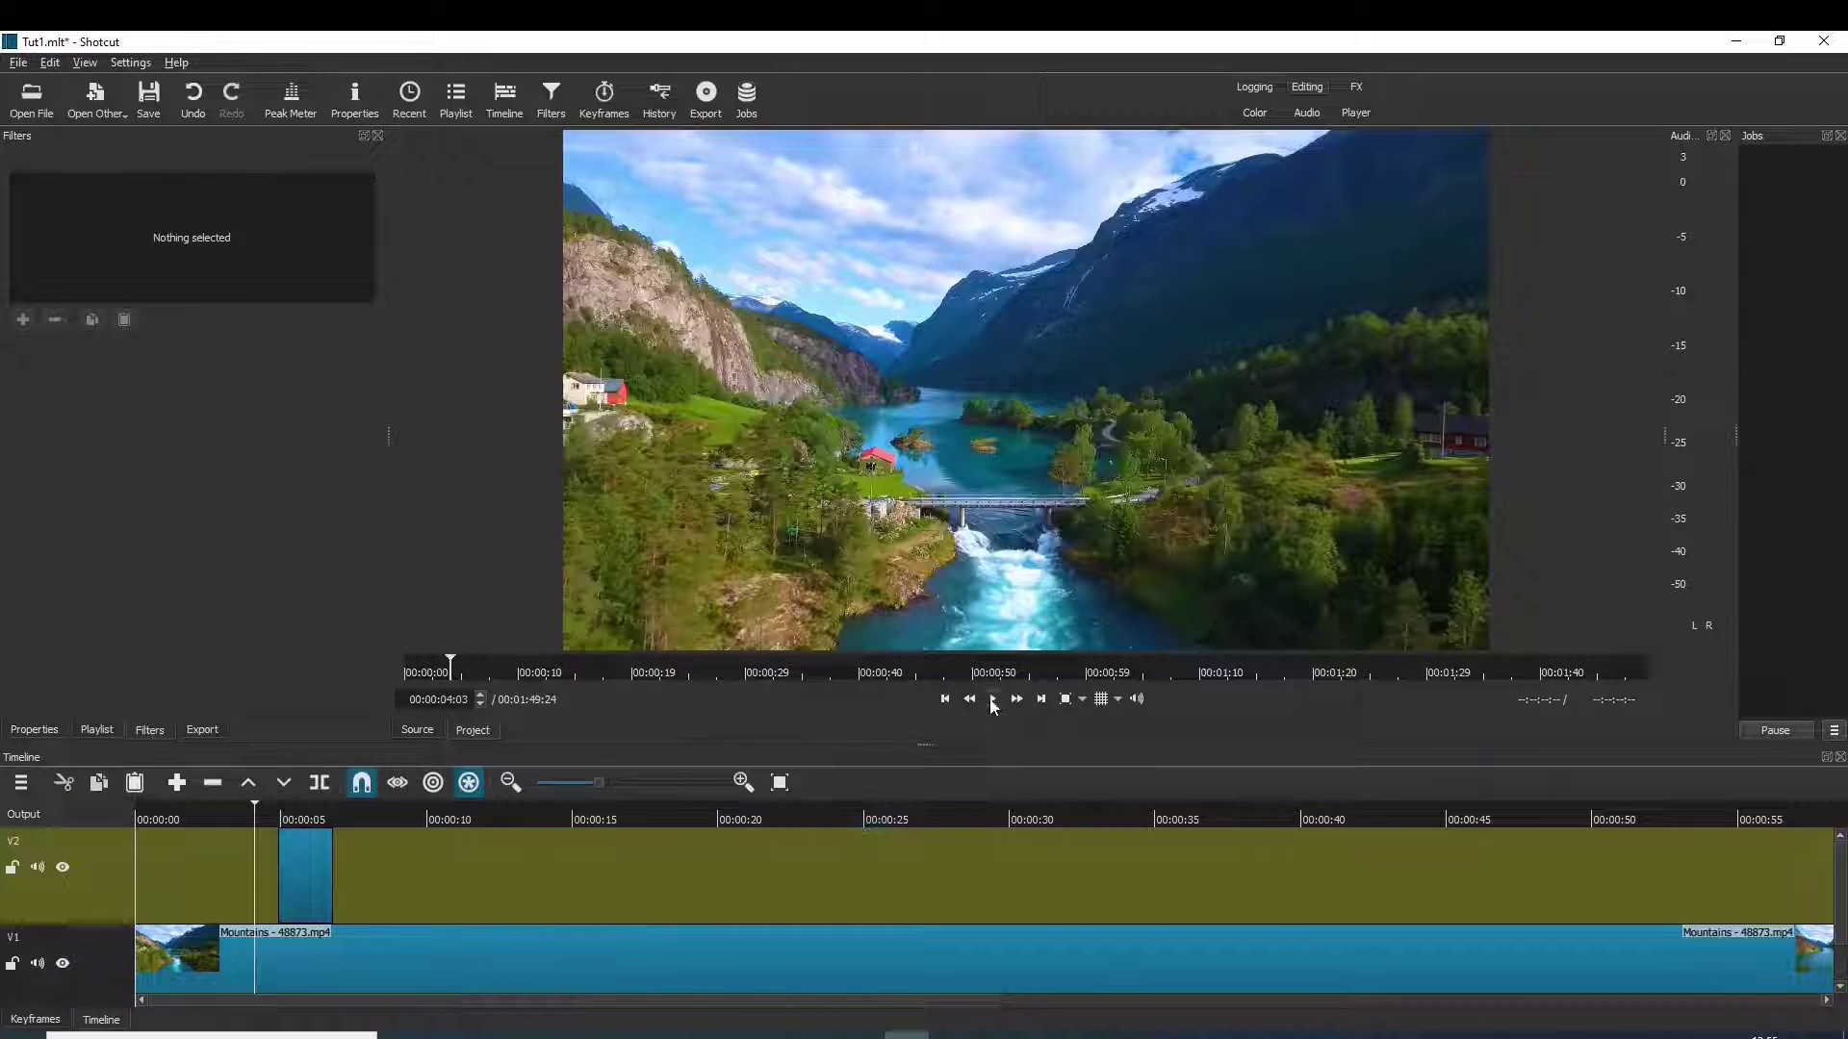
left_click(992, 699)
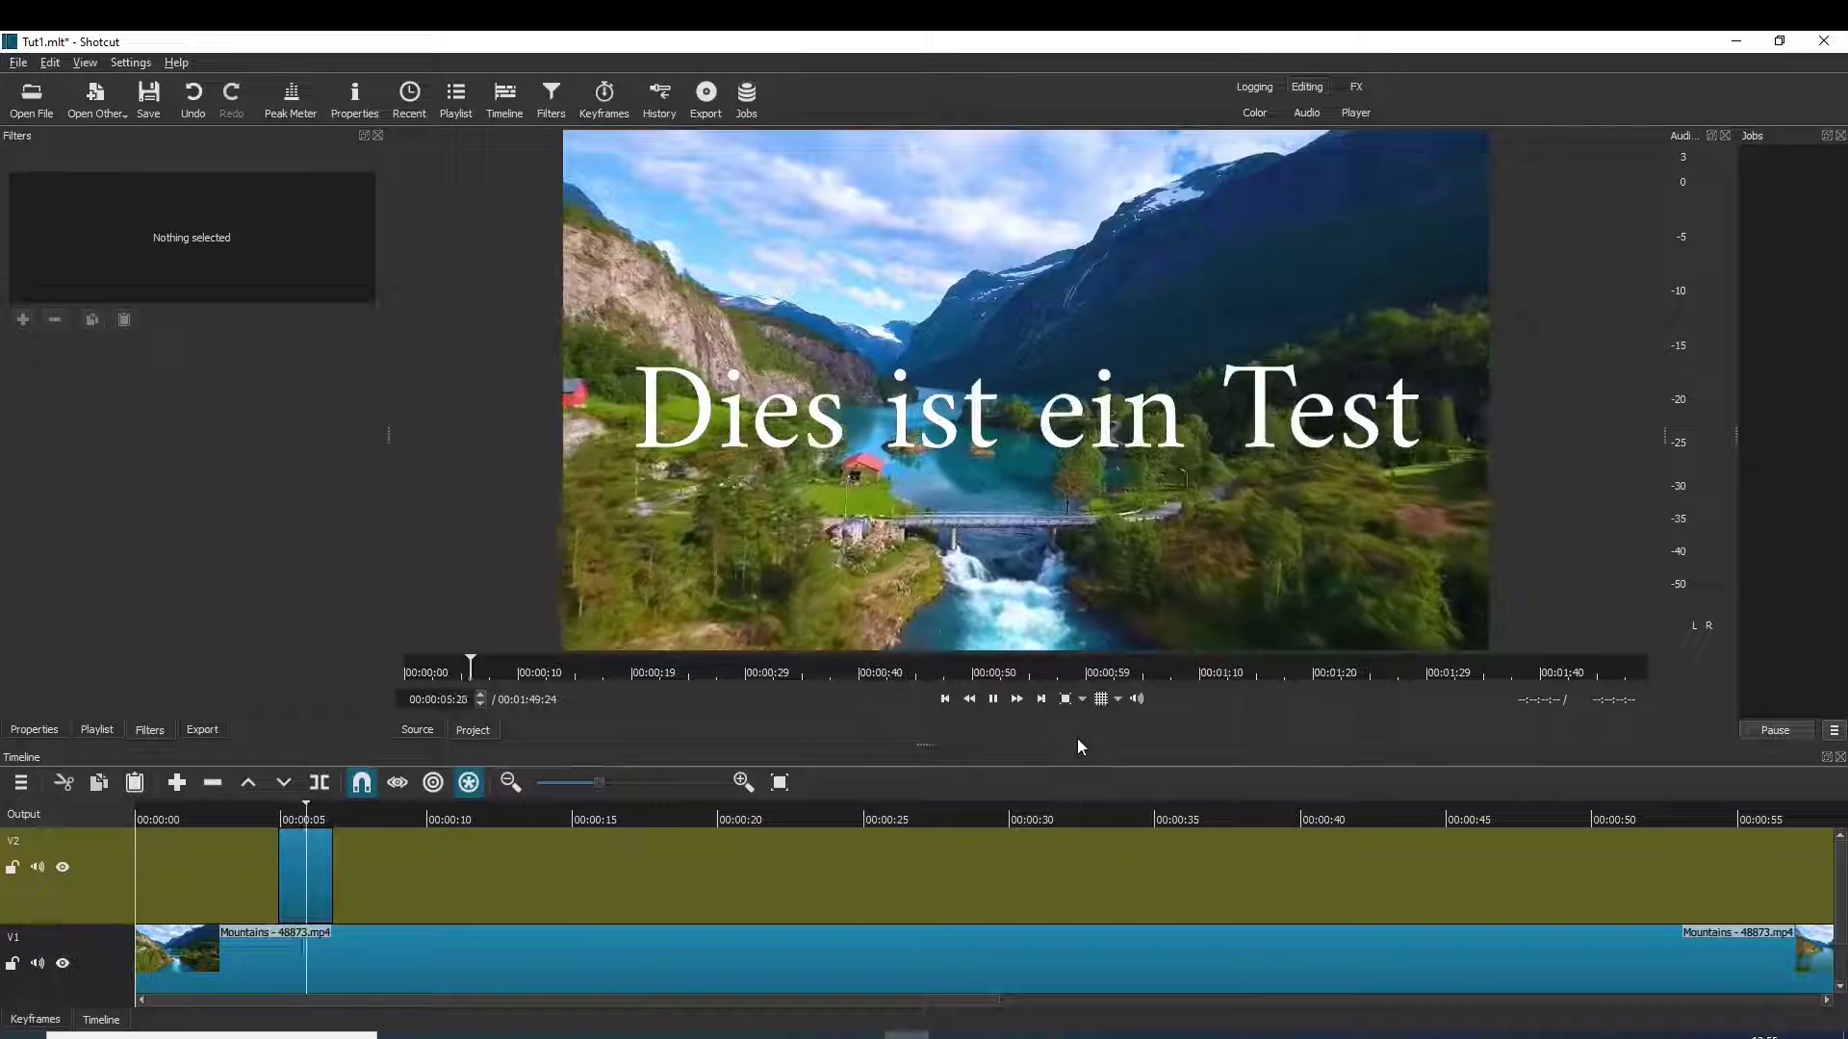
left_click(994, 699)
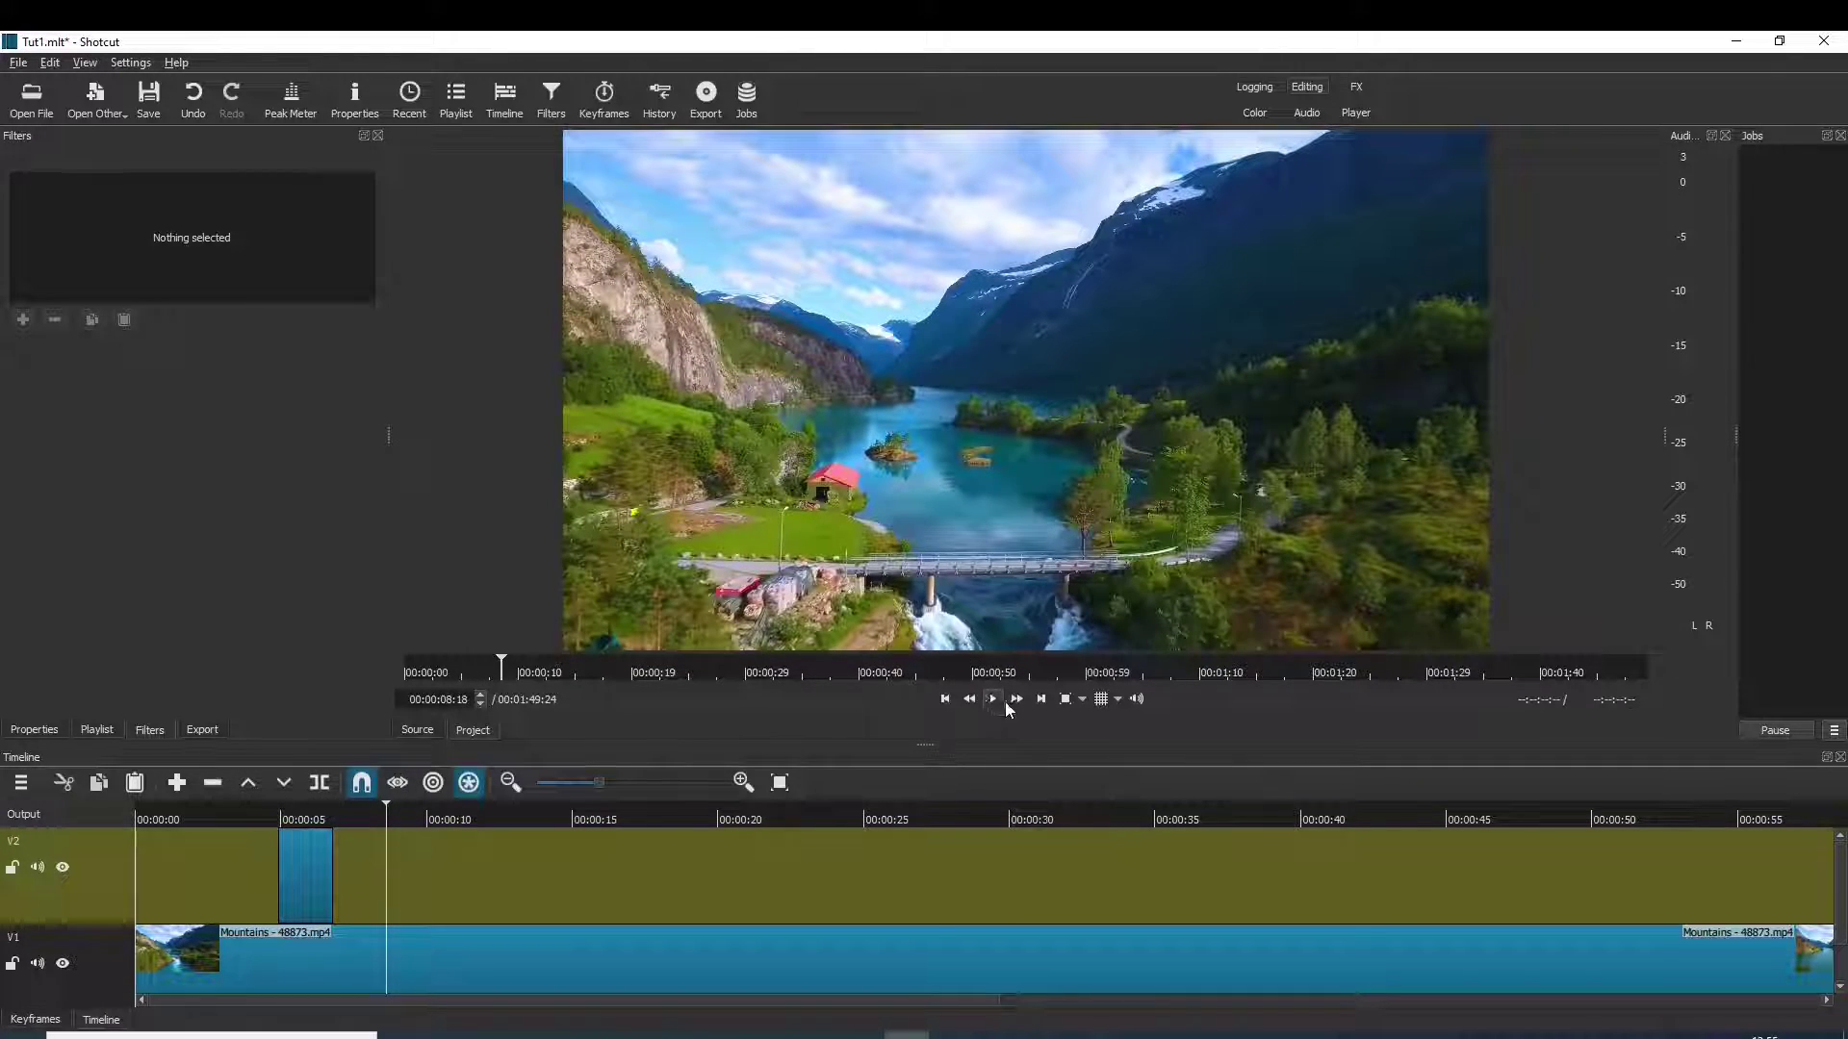
Place a second Text Dummy.png on V2 at about 8 seconds and trim its end to about 10 seconds
left_click(97, 730)
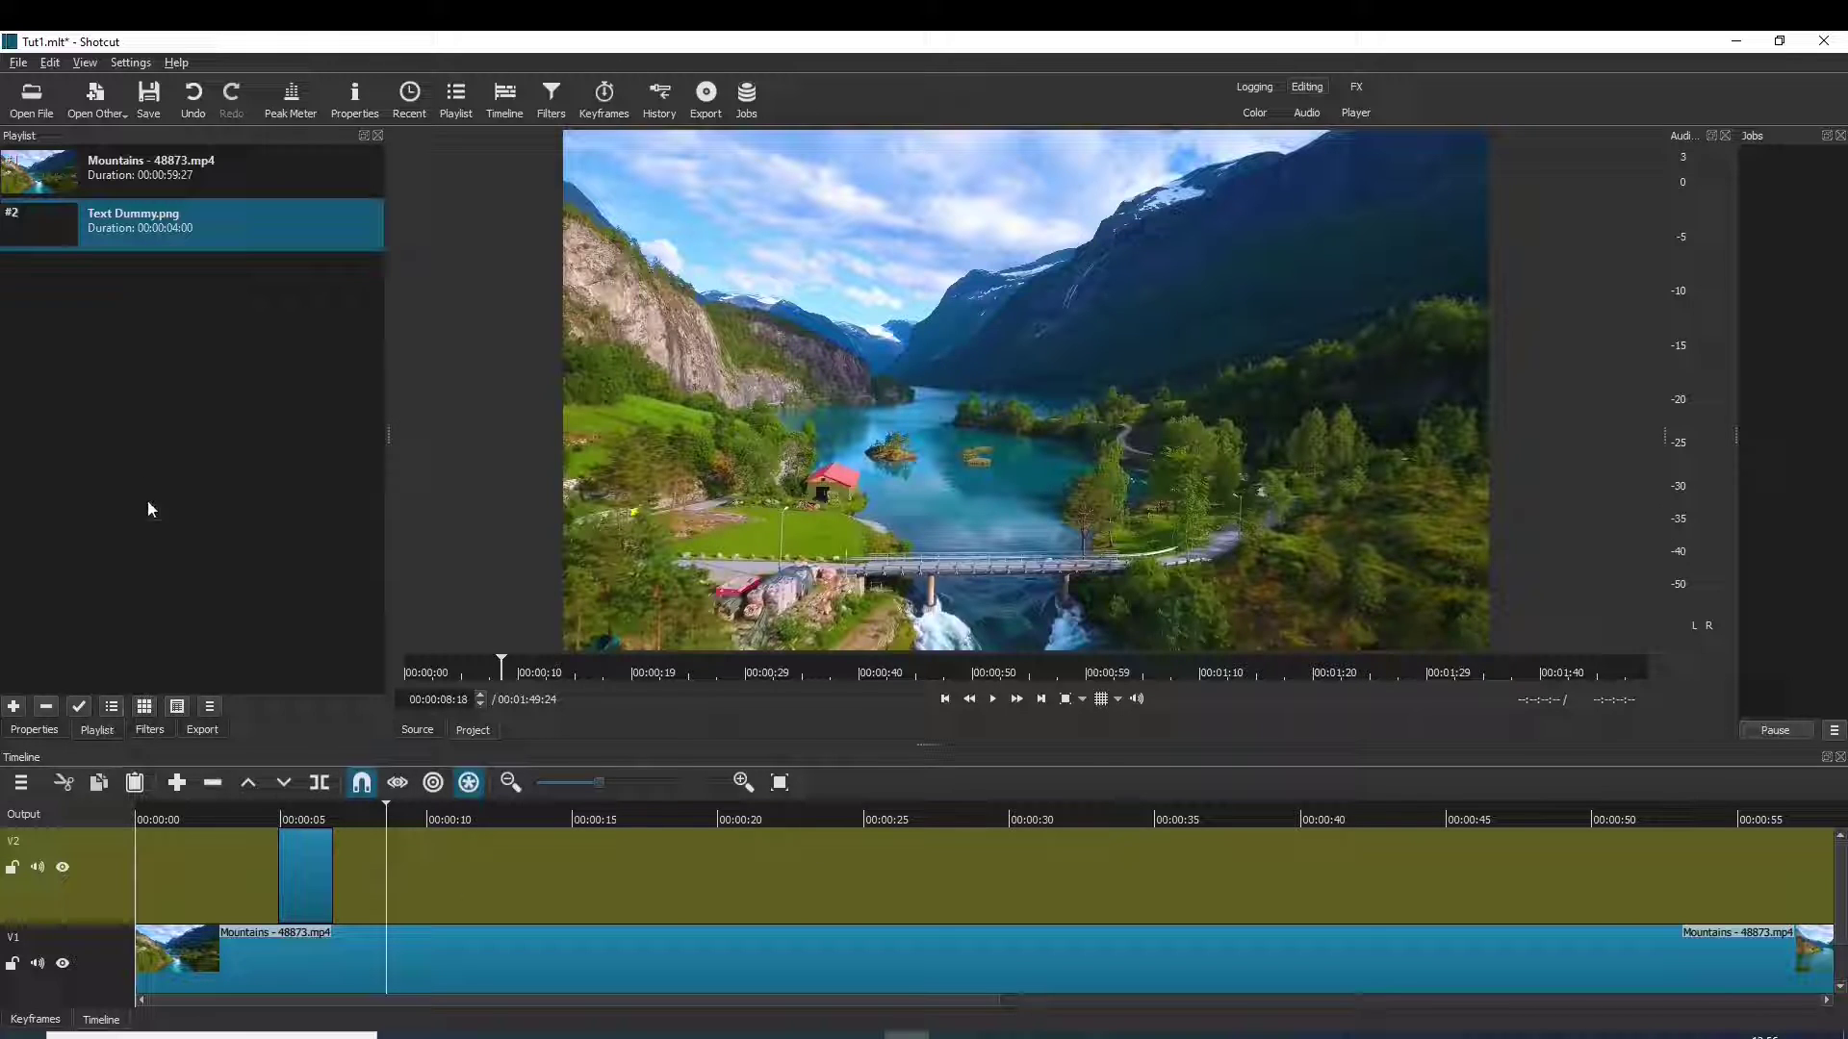
left_click_drag(38, 226, 372, 889)
left_click_drag(486, 892, 422, 892)
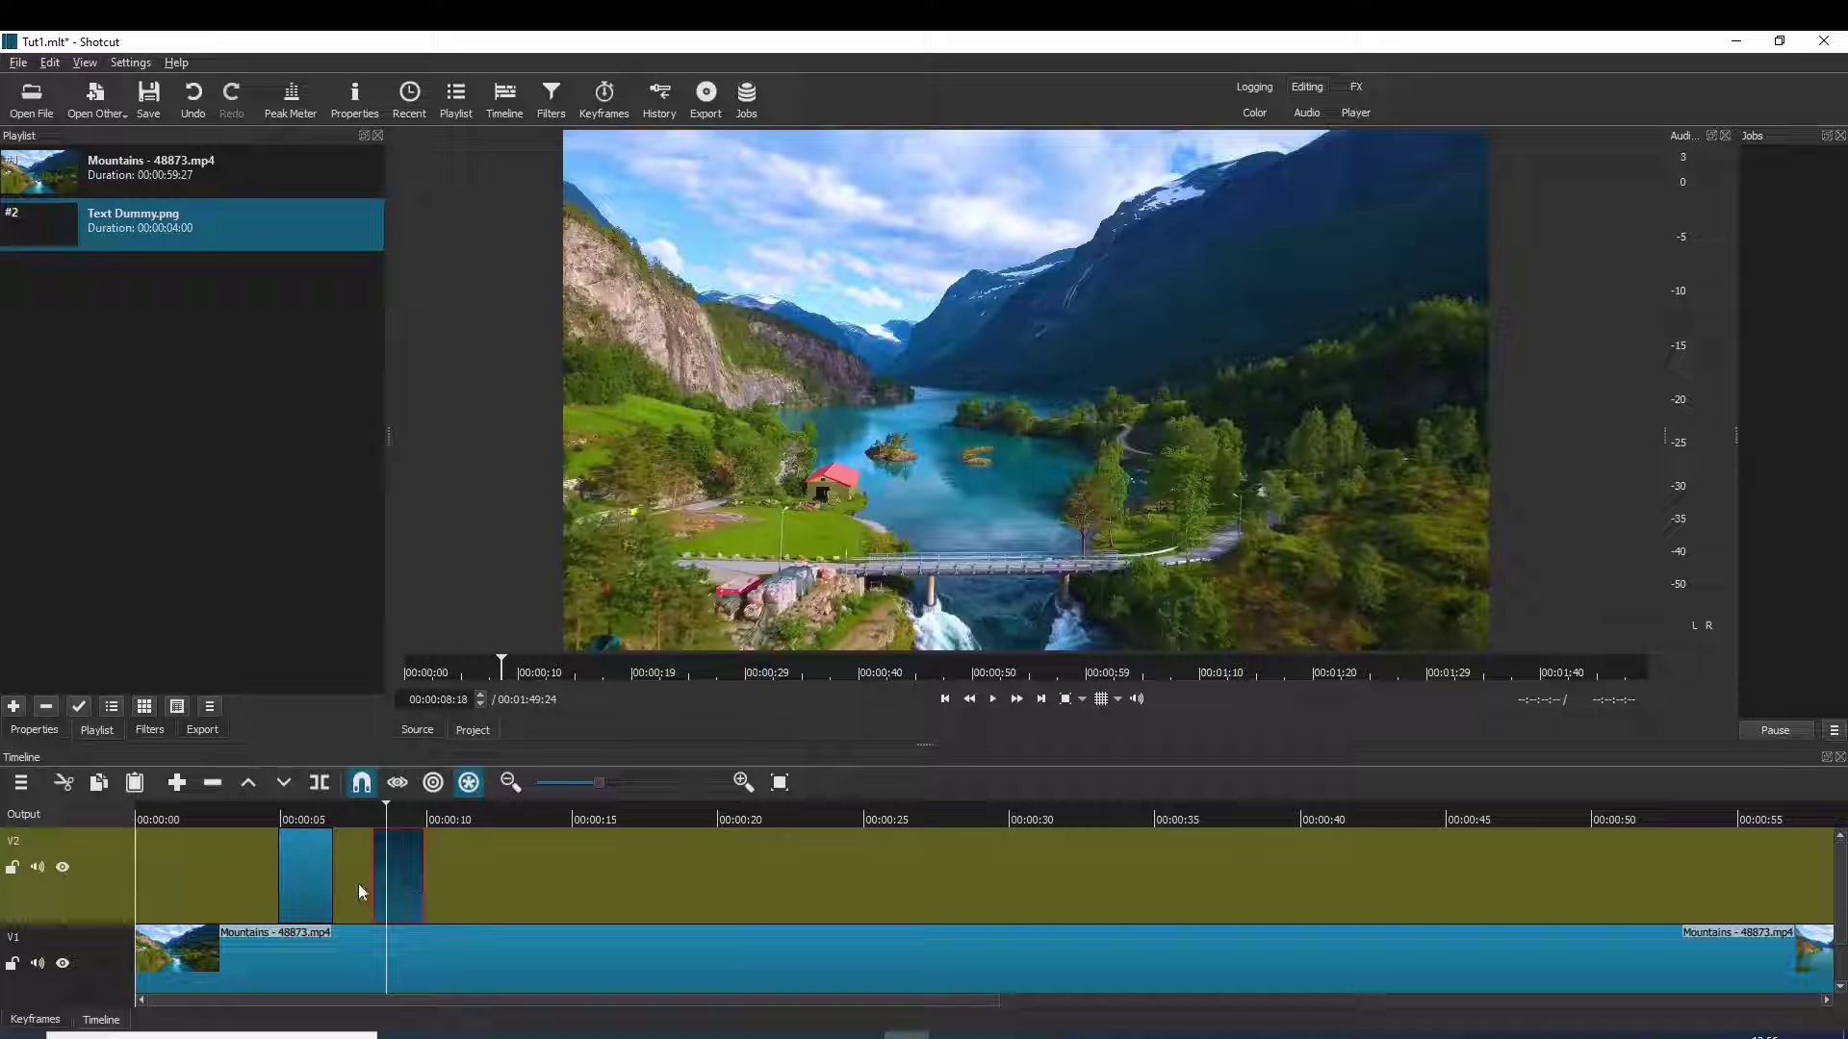
Copy the Text: Simple filter from the first Text Dummy clip and paste it onto the second one
left_click(296, 882)
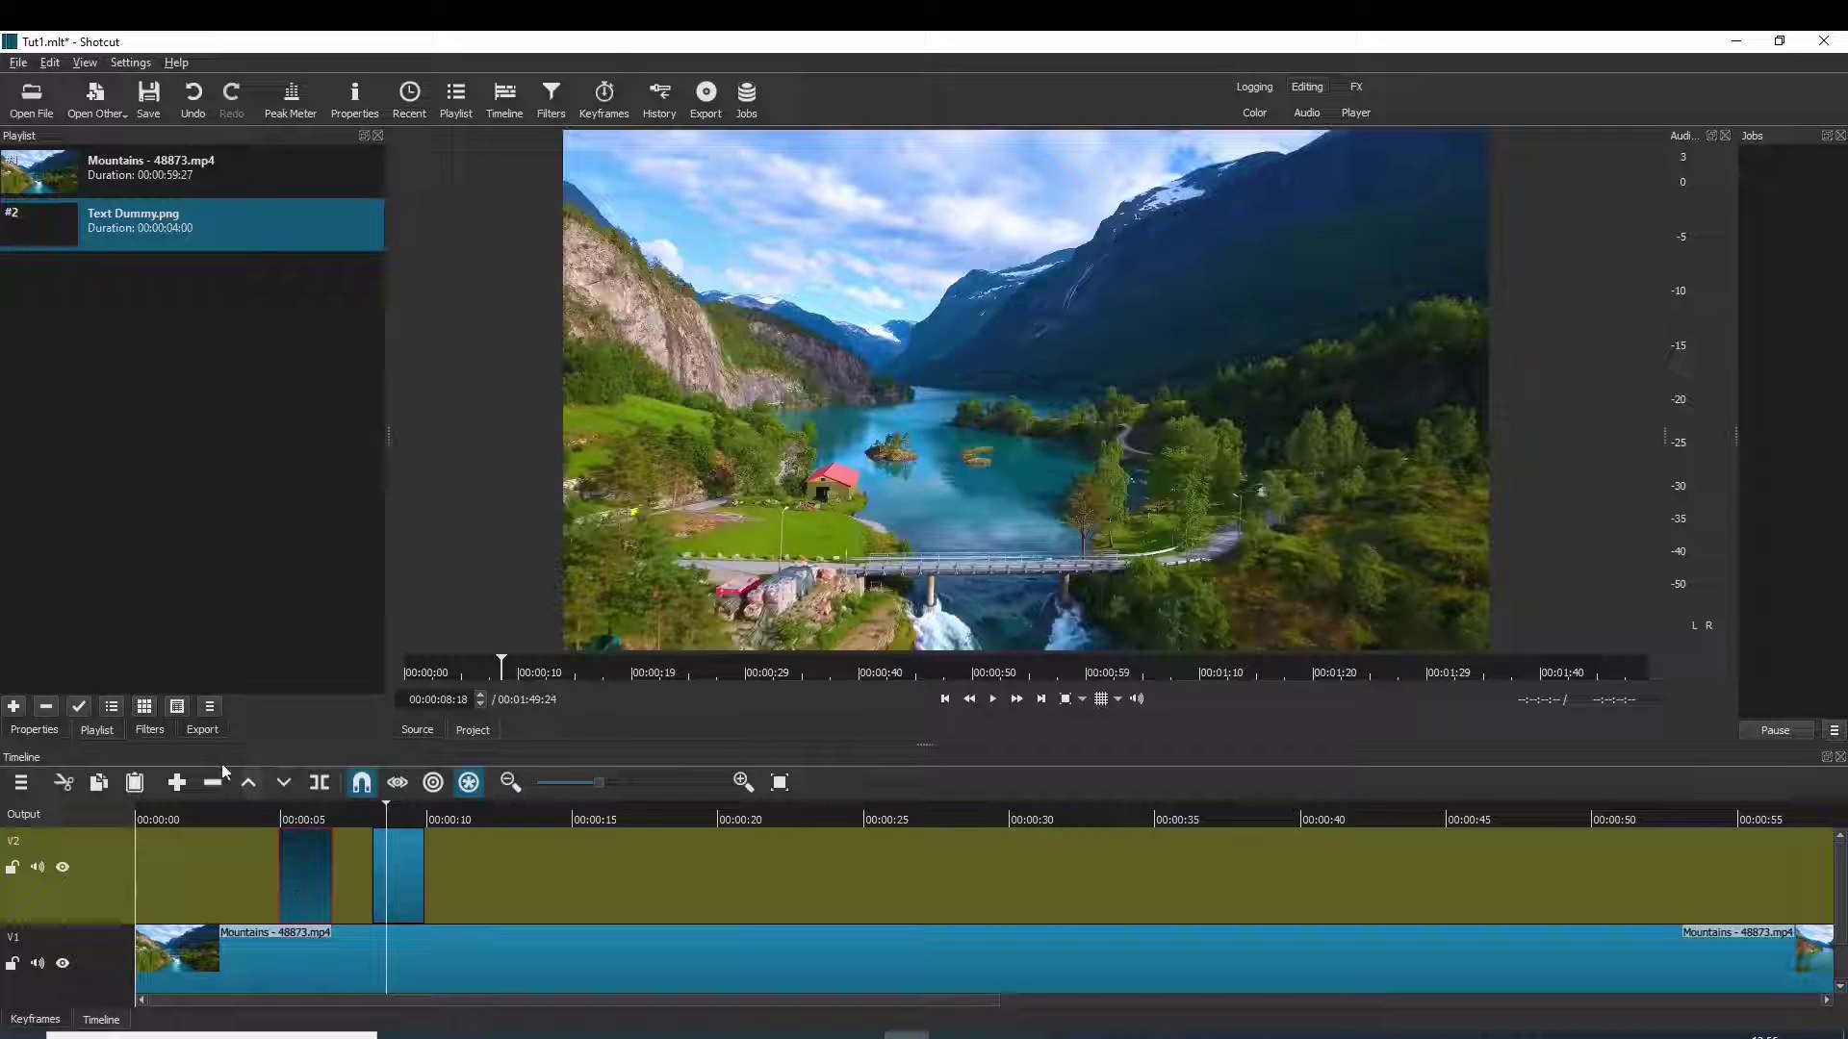
left_click(149, 730)
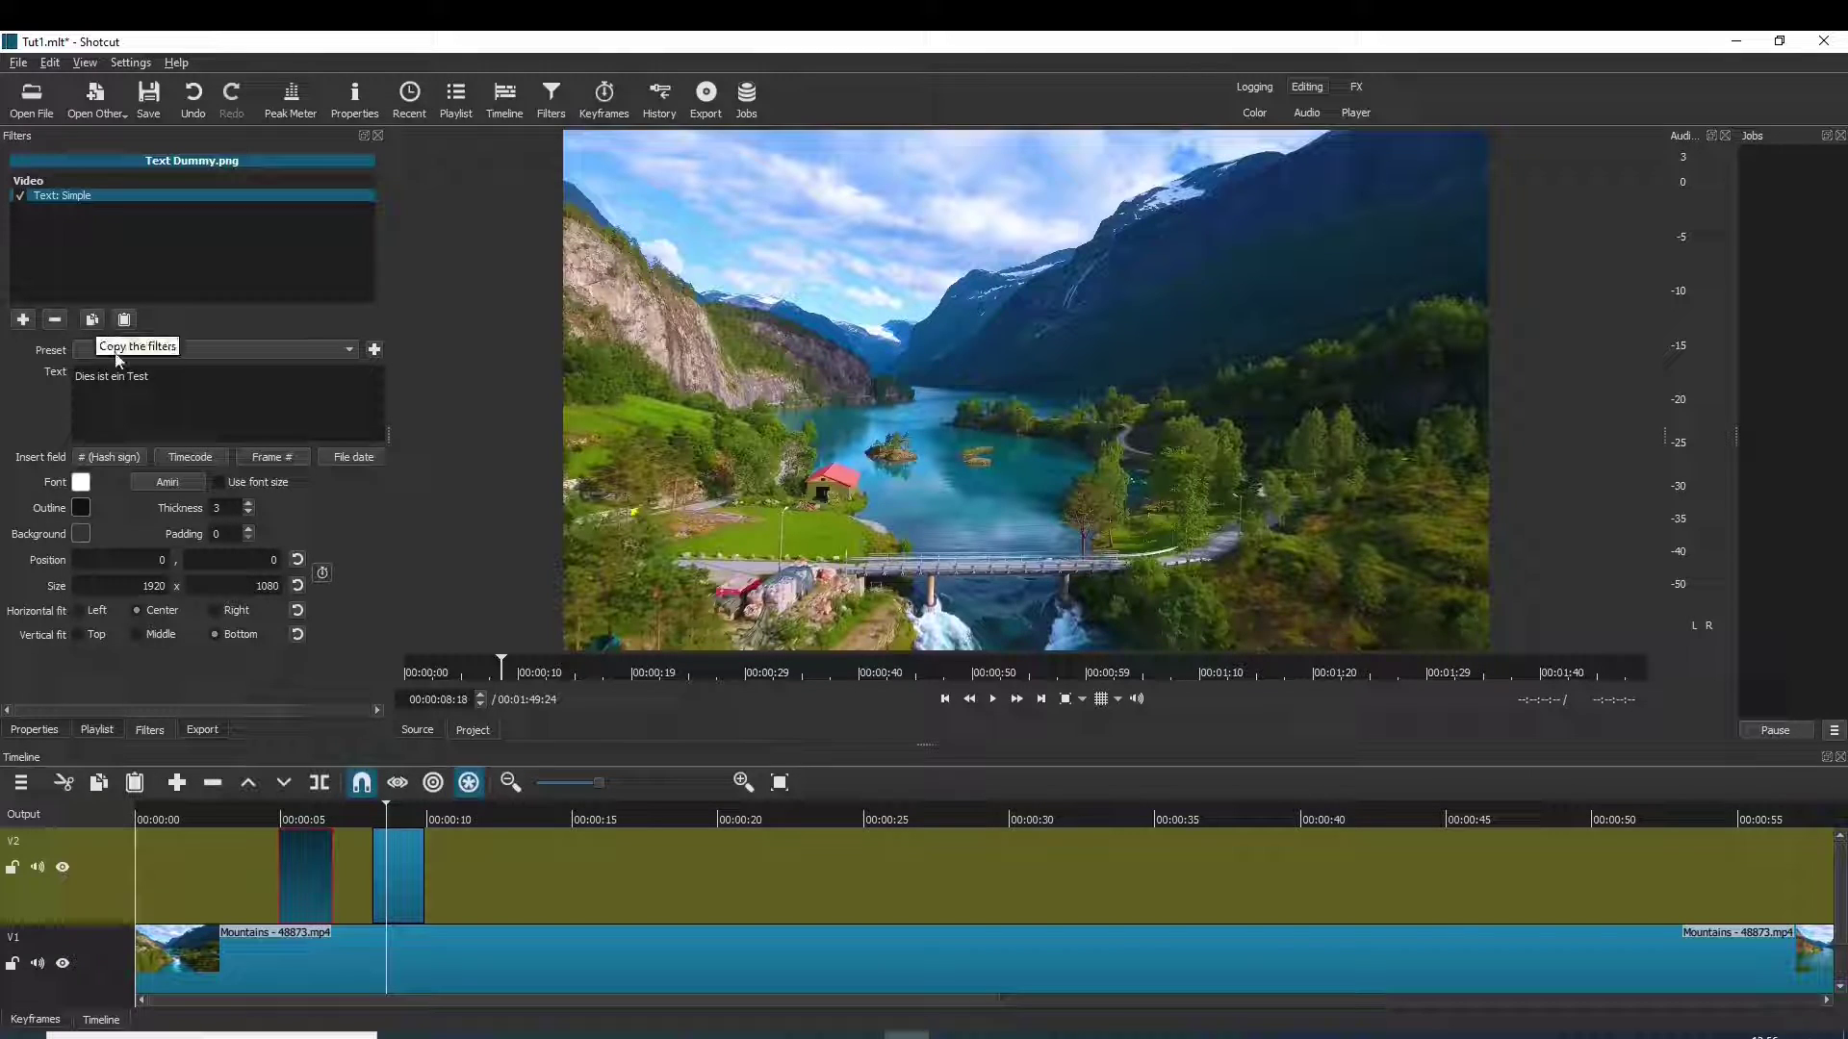
left_click(405, 900)
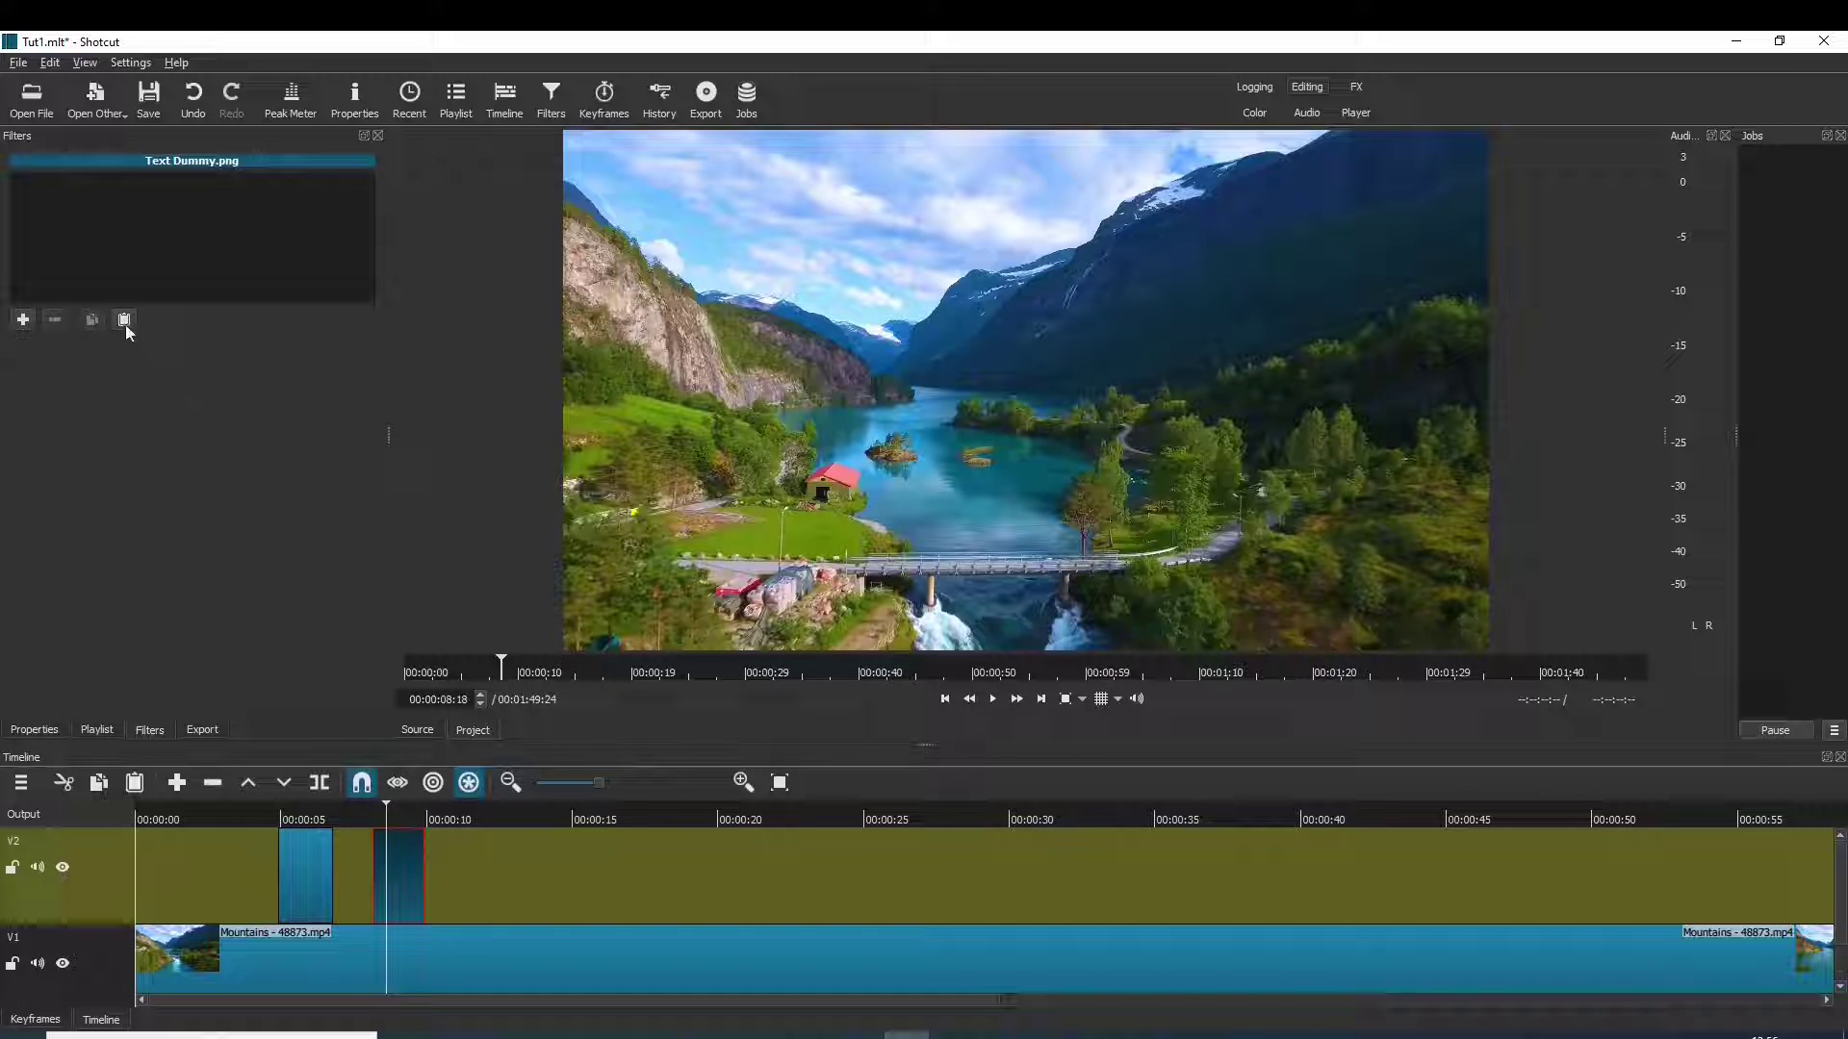
left_click(124, 320)
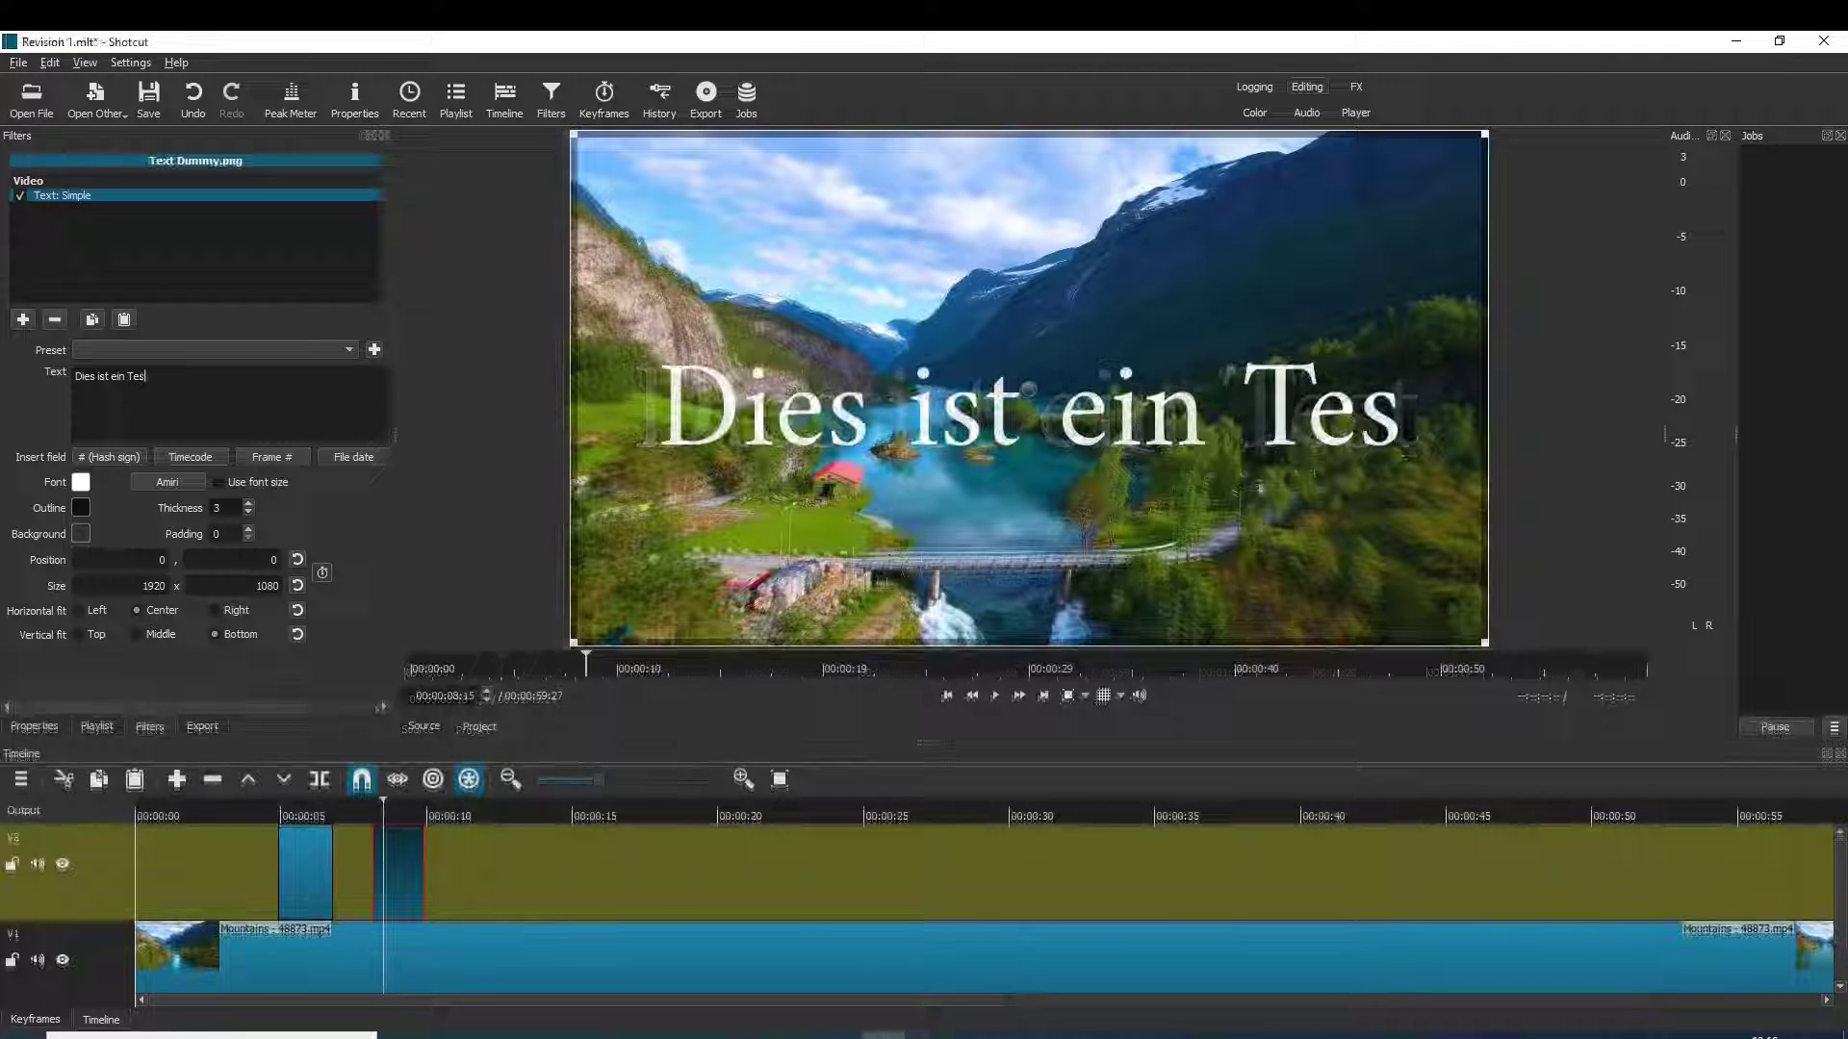
Replace the second clip's filter text with "mit Text Dummies"
key("BackSpace")
key("BackSpace")
key("BackSpace")
key("BackSpace")
key("BackSpace")
key("BackSpace")
key("BackSpace")
key("BackSpace")
key("BackSpace")
key("BackSpace")
key("BackSpace")
key("BackSpace")
key("BackSpace")
key("BackSpace")
key("BackSpace")
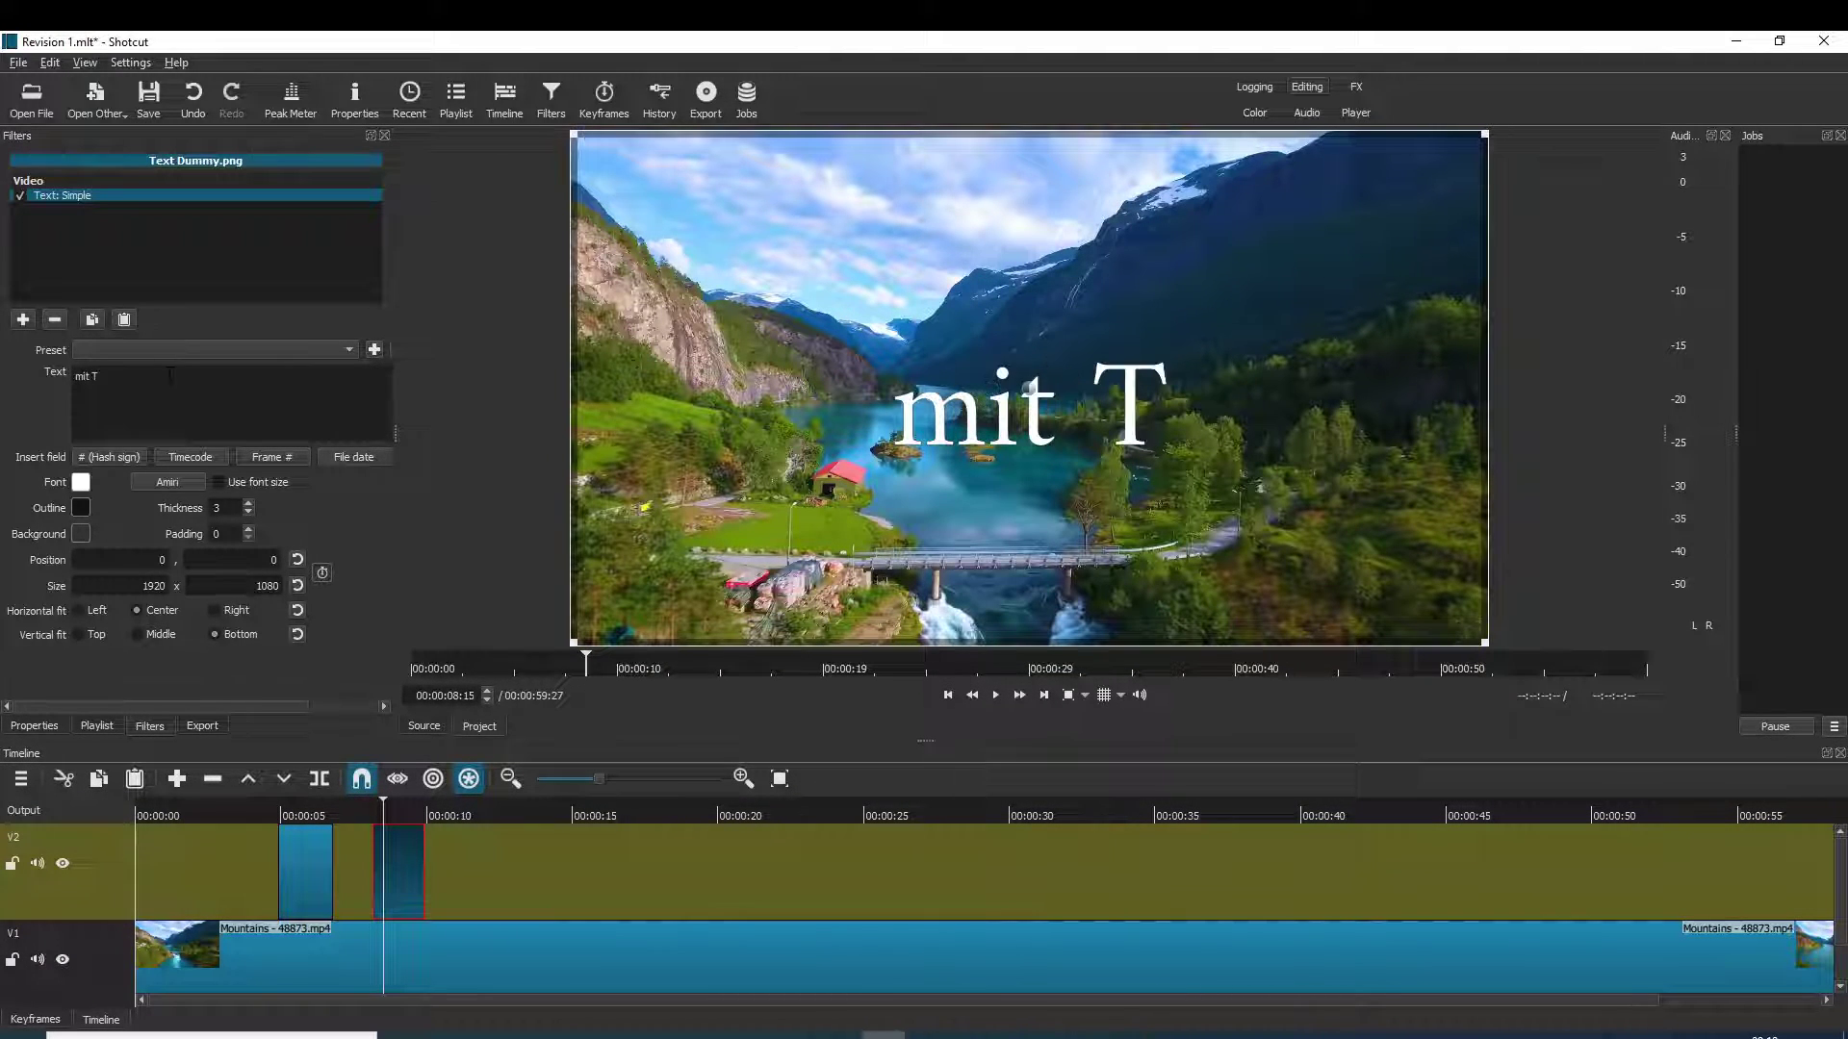
type("mit Text Dum")
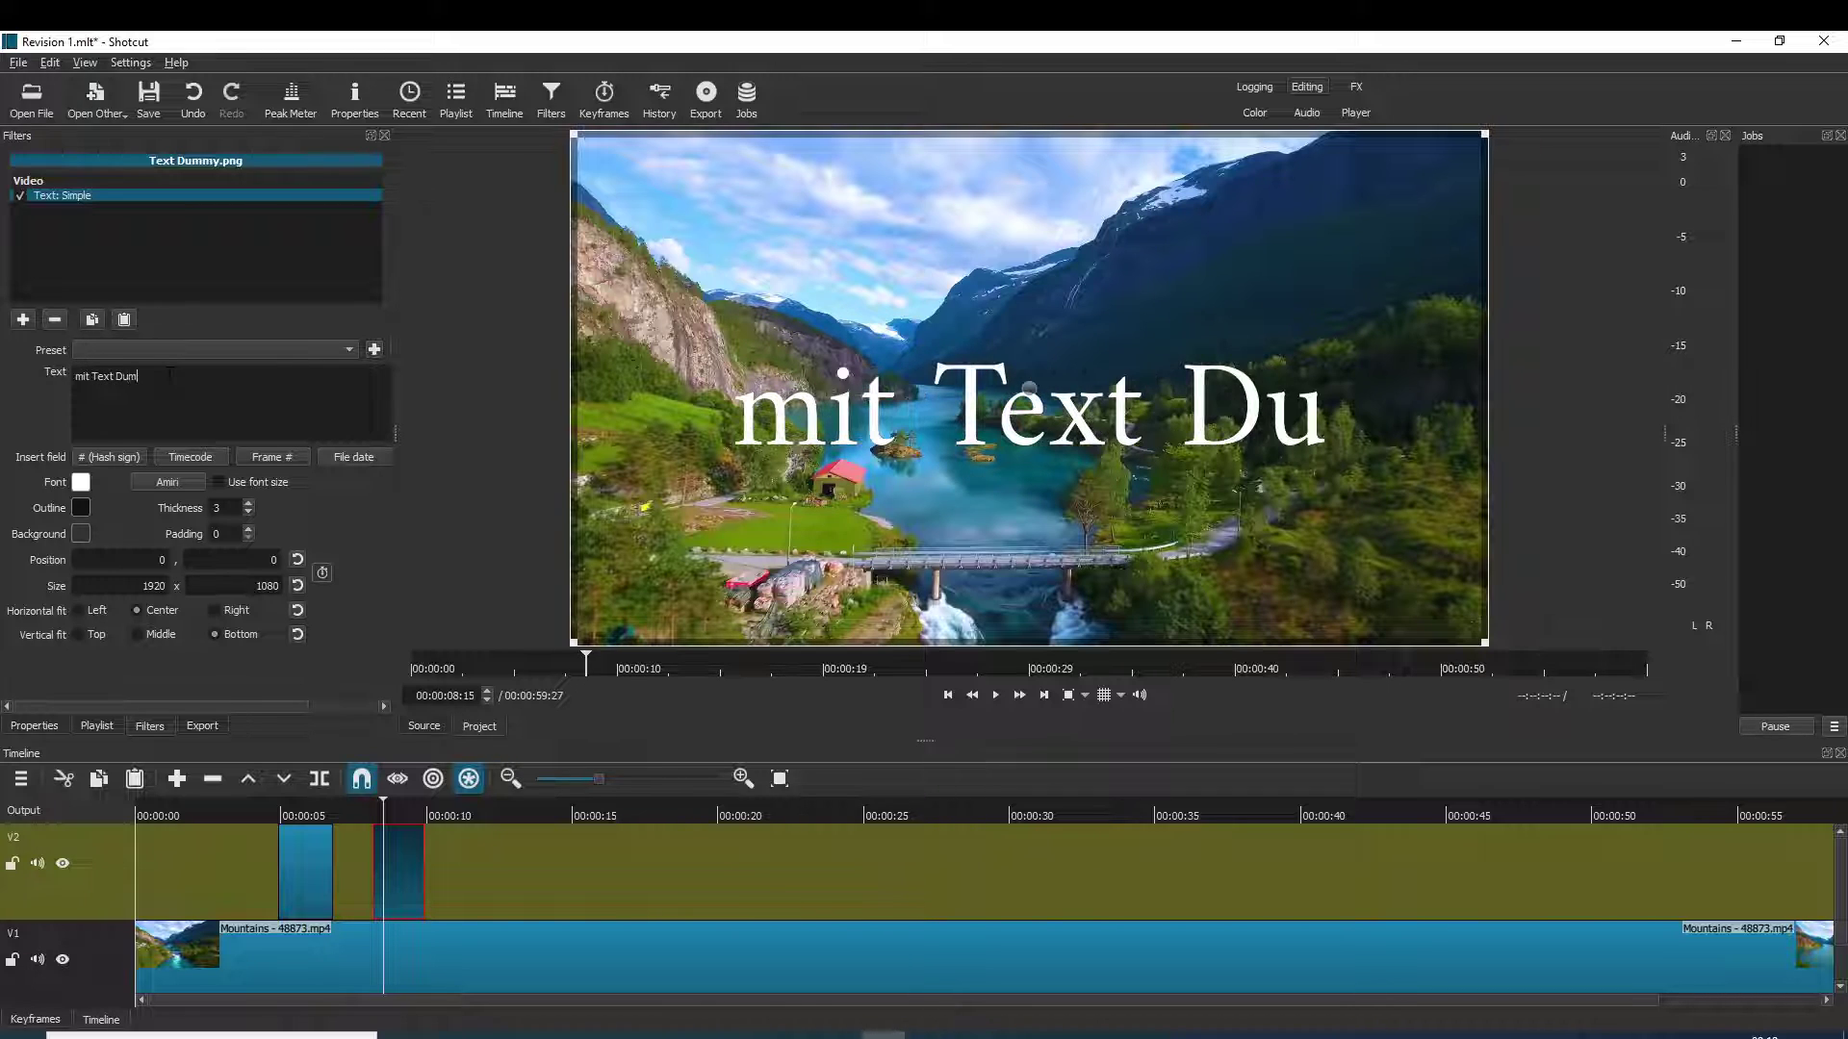
type("mies")
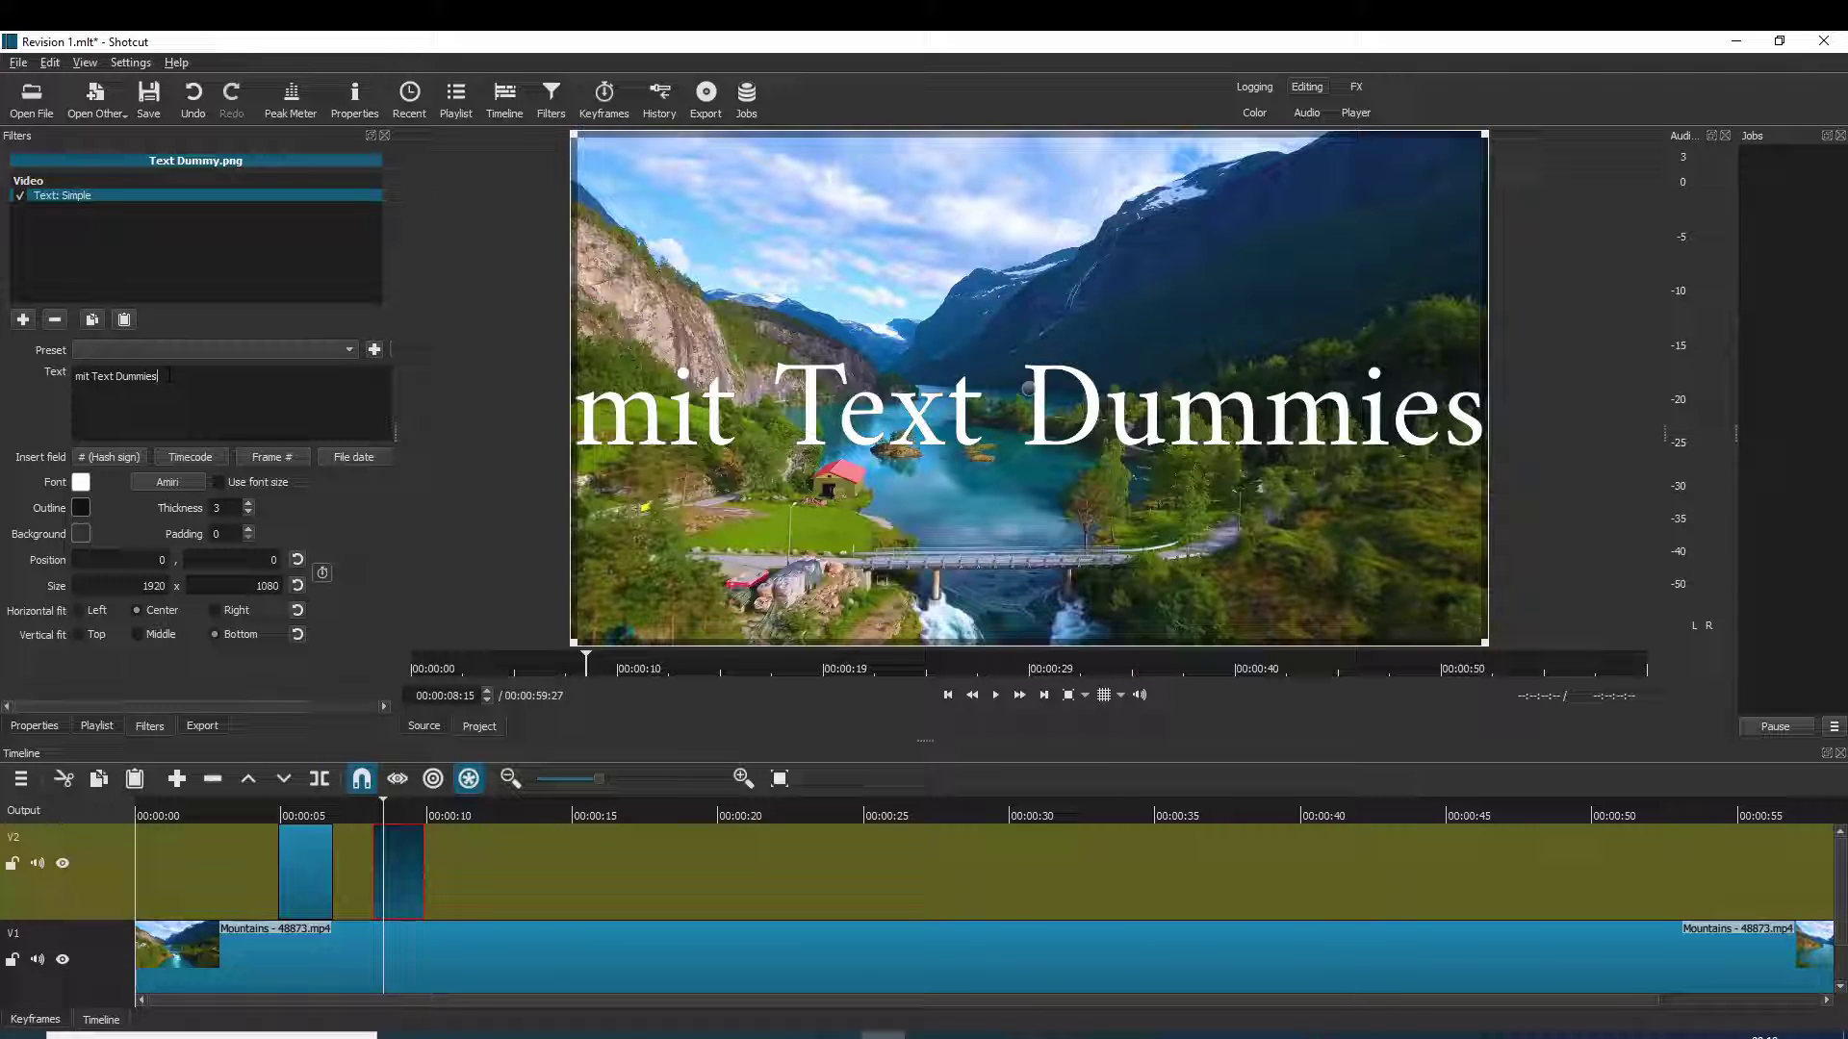
Play the timeline from just before the first text clip until past the second, stop playback, and select the second clip
left_click(403, 870)
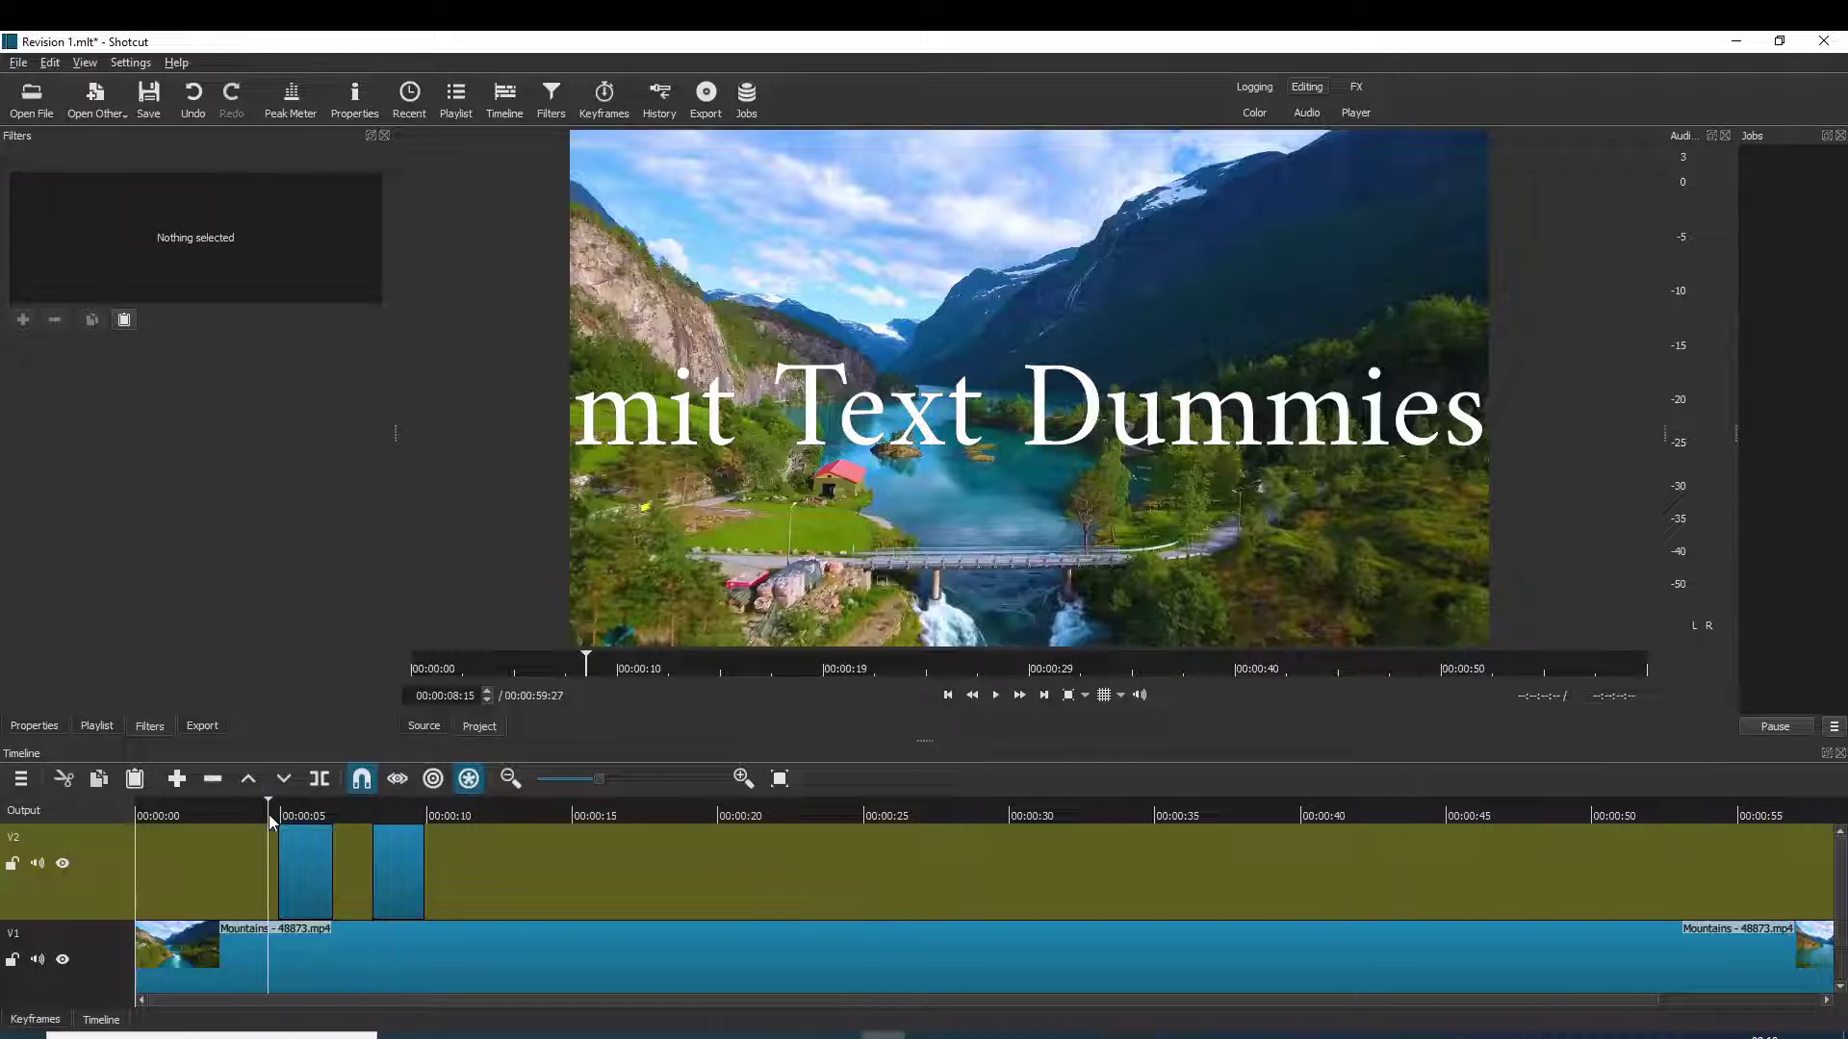
left_click(996, 695)
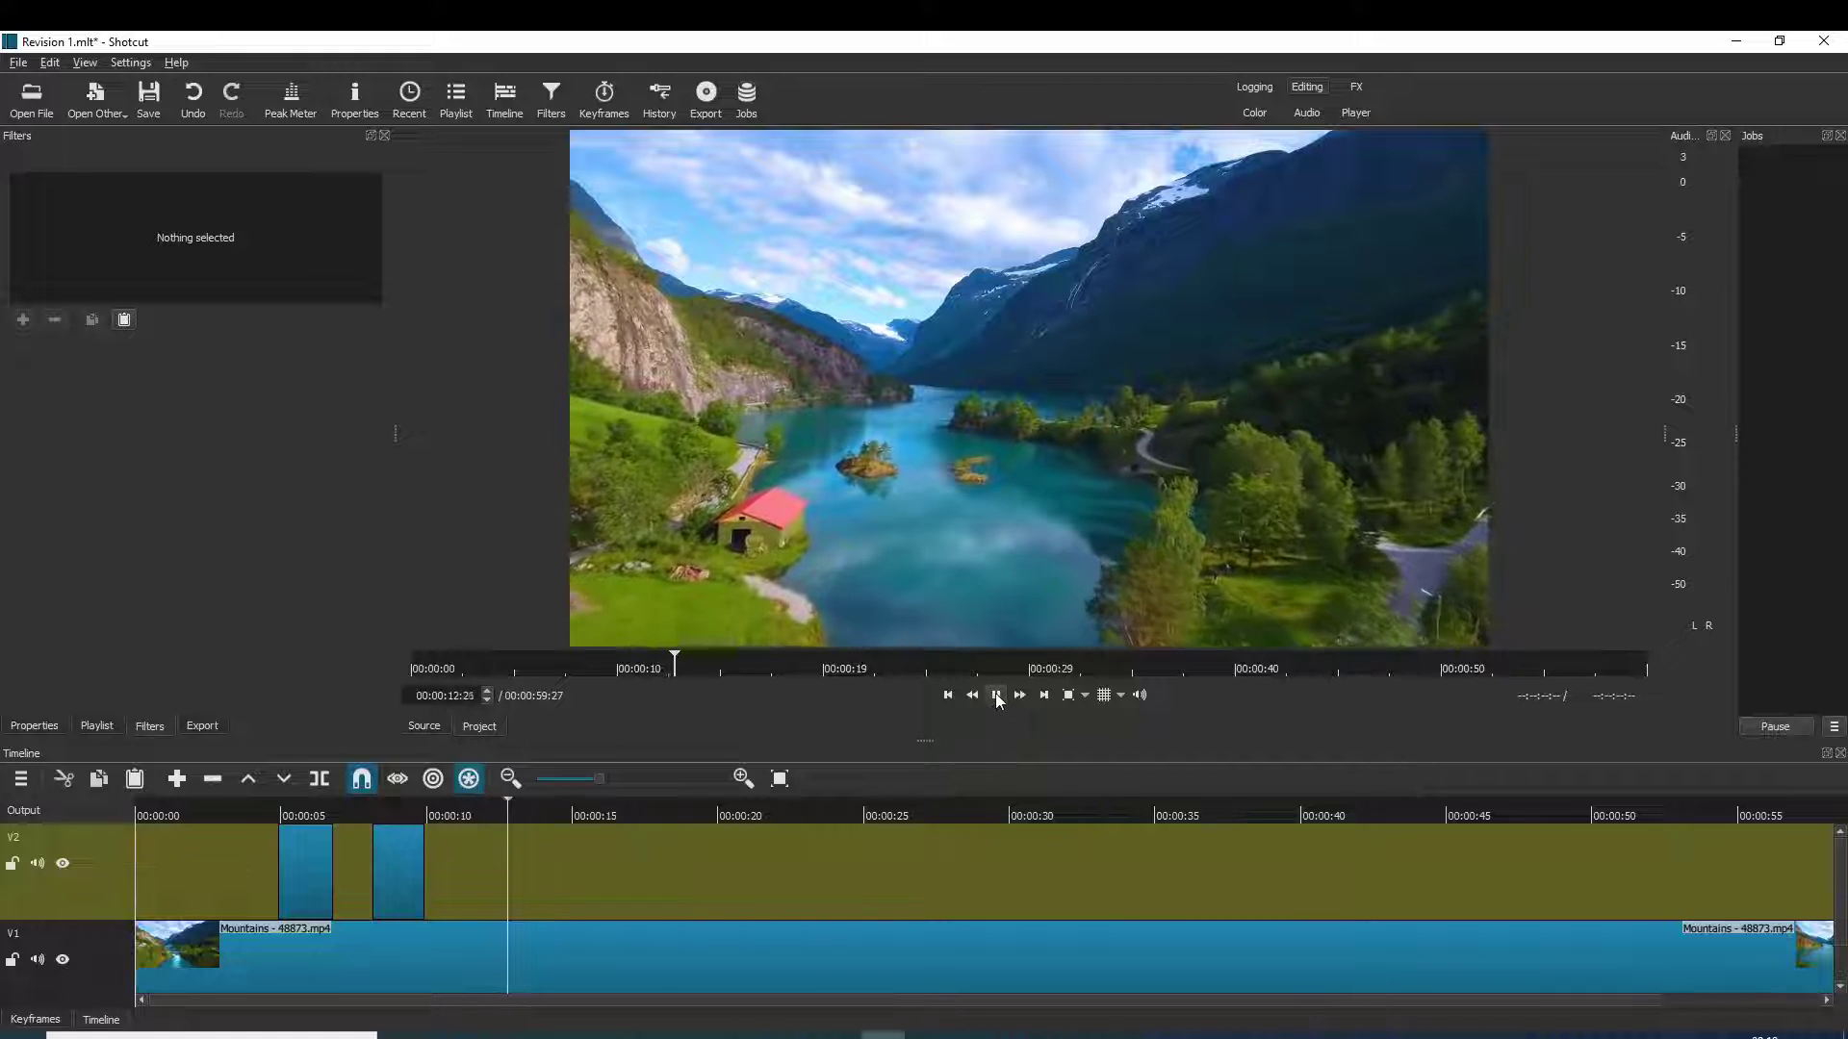
left_click(397, 885)
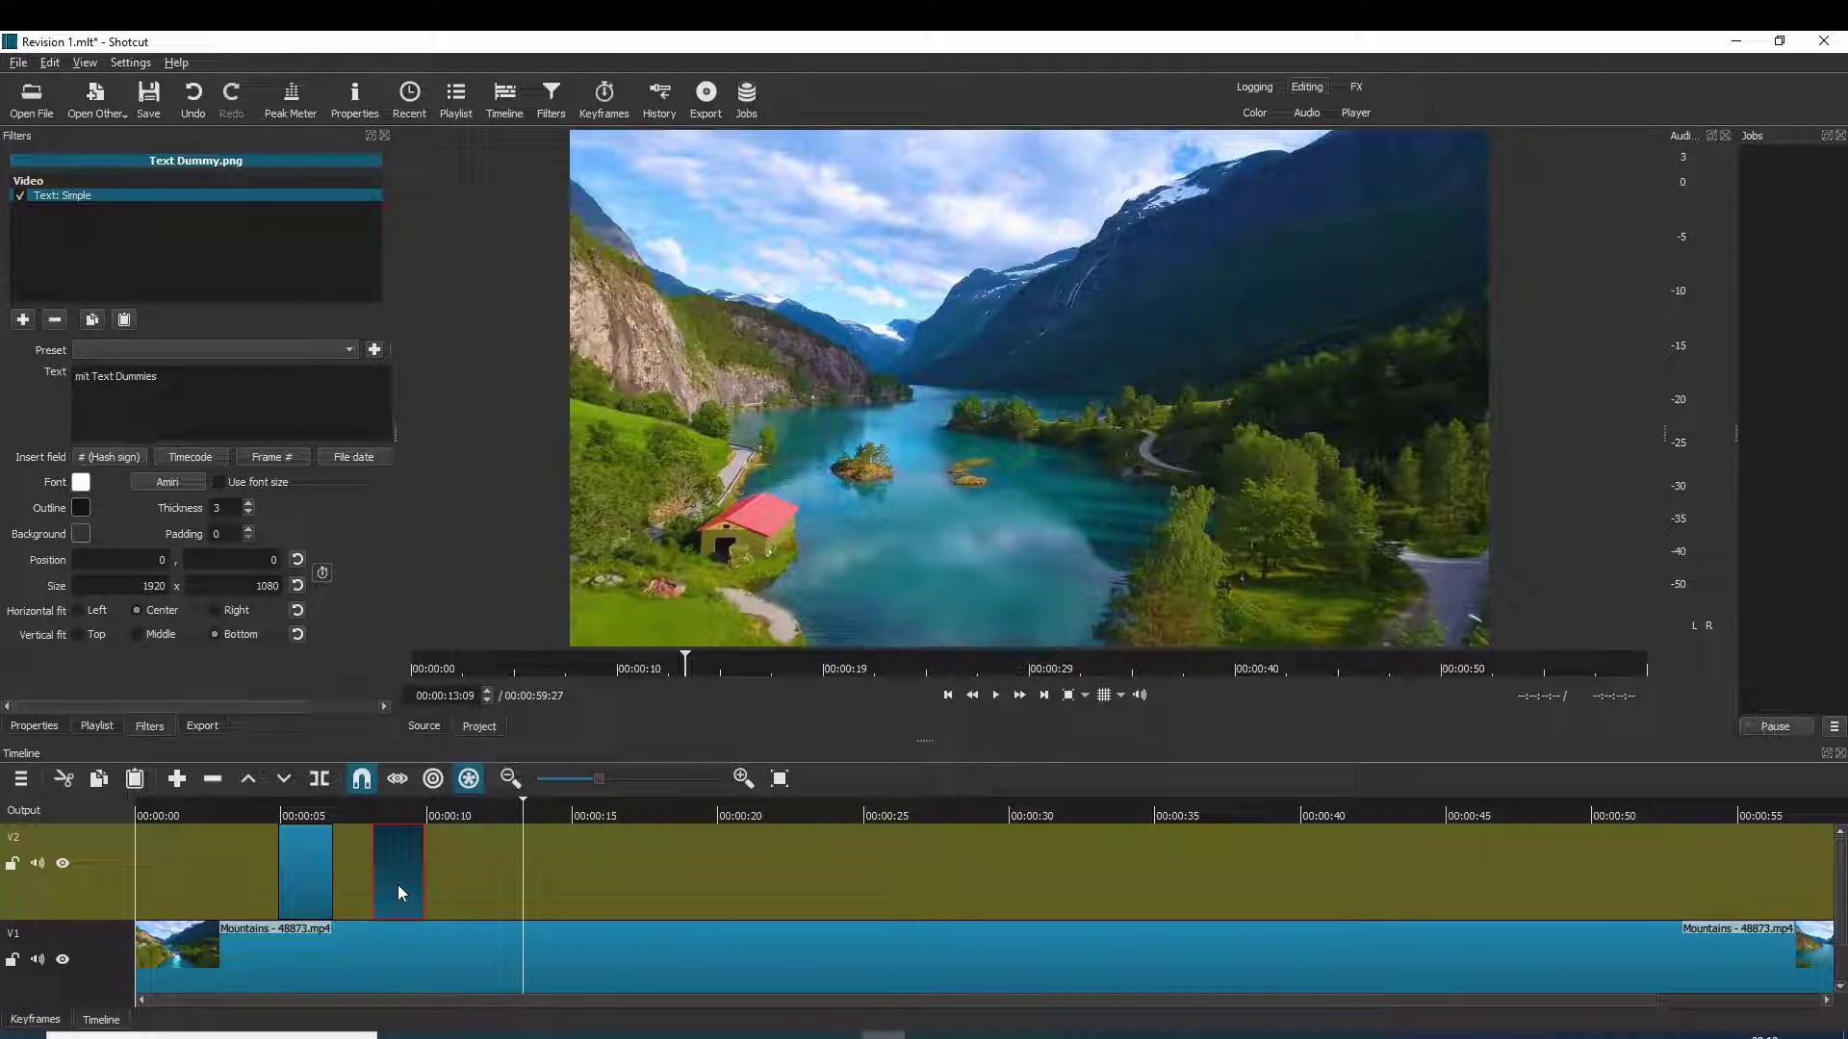
Add a third Text Dummy.png, about 1.5 seconds long, to V2 at about 12 seconds and paste the copied Text: Simple filter onto it
left_click(96, 726)
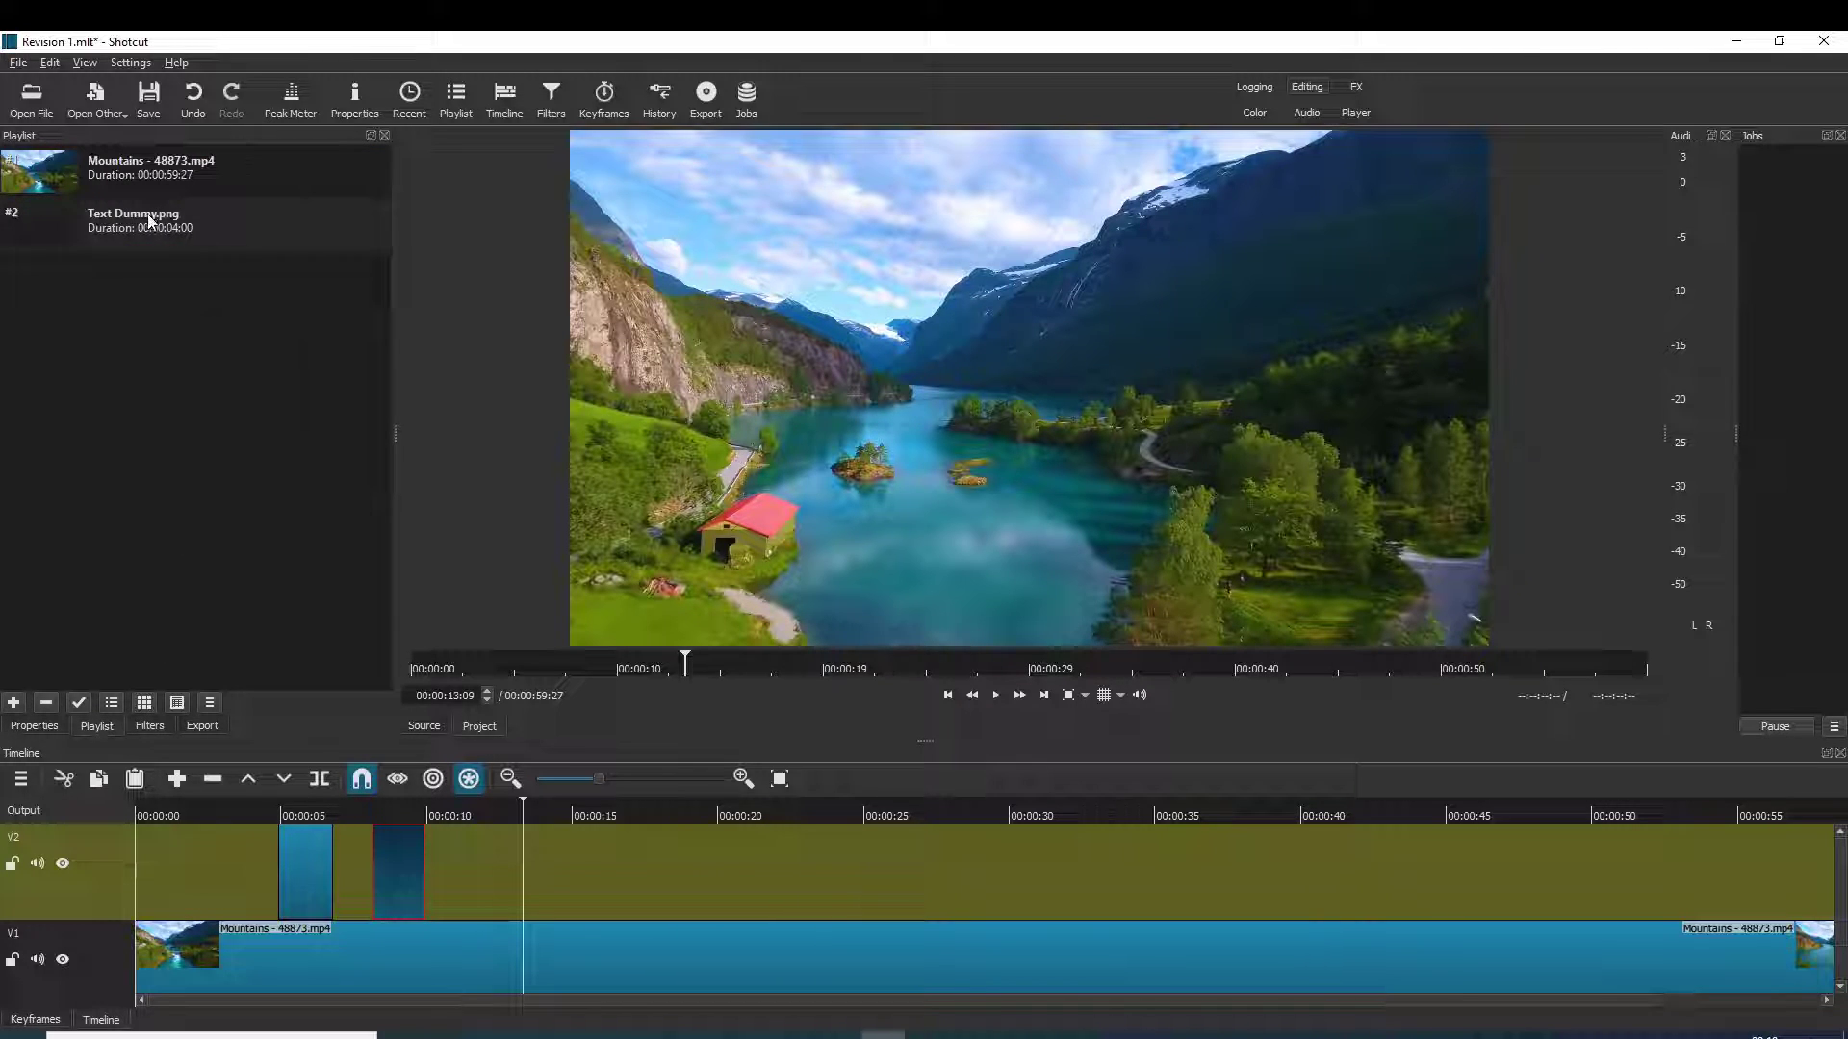
left_click_drag(149, 221, 480, 882)
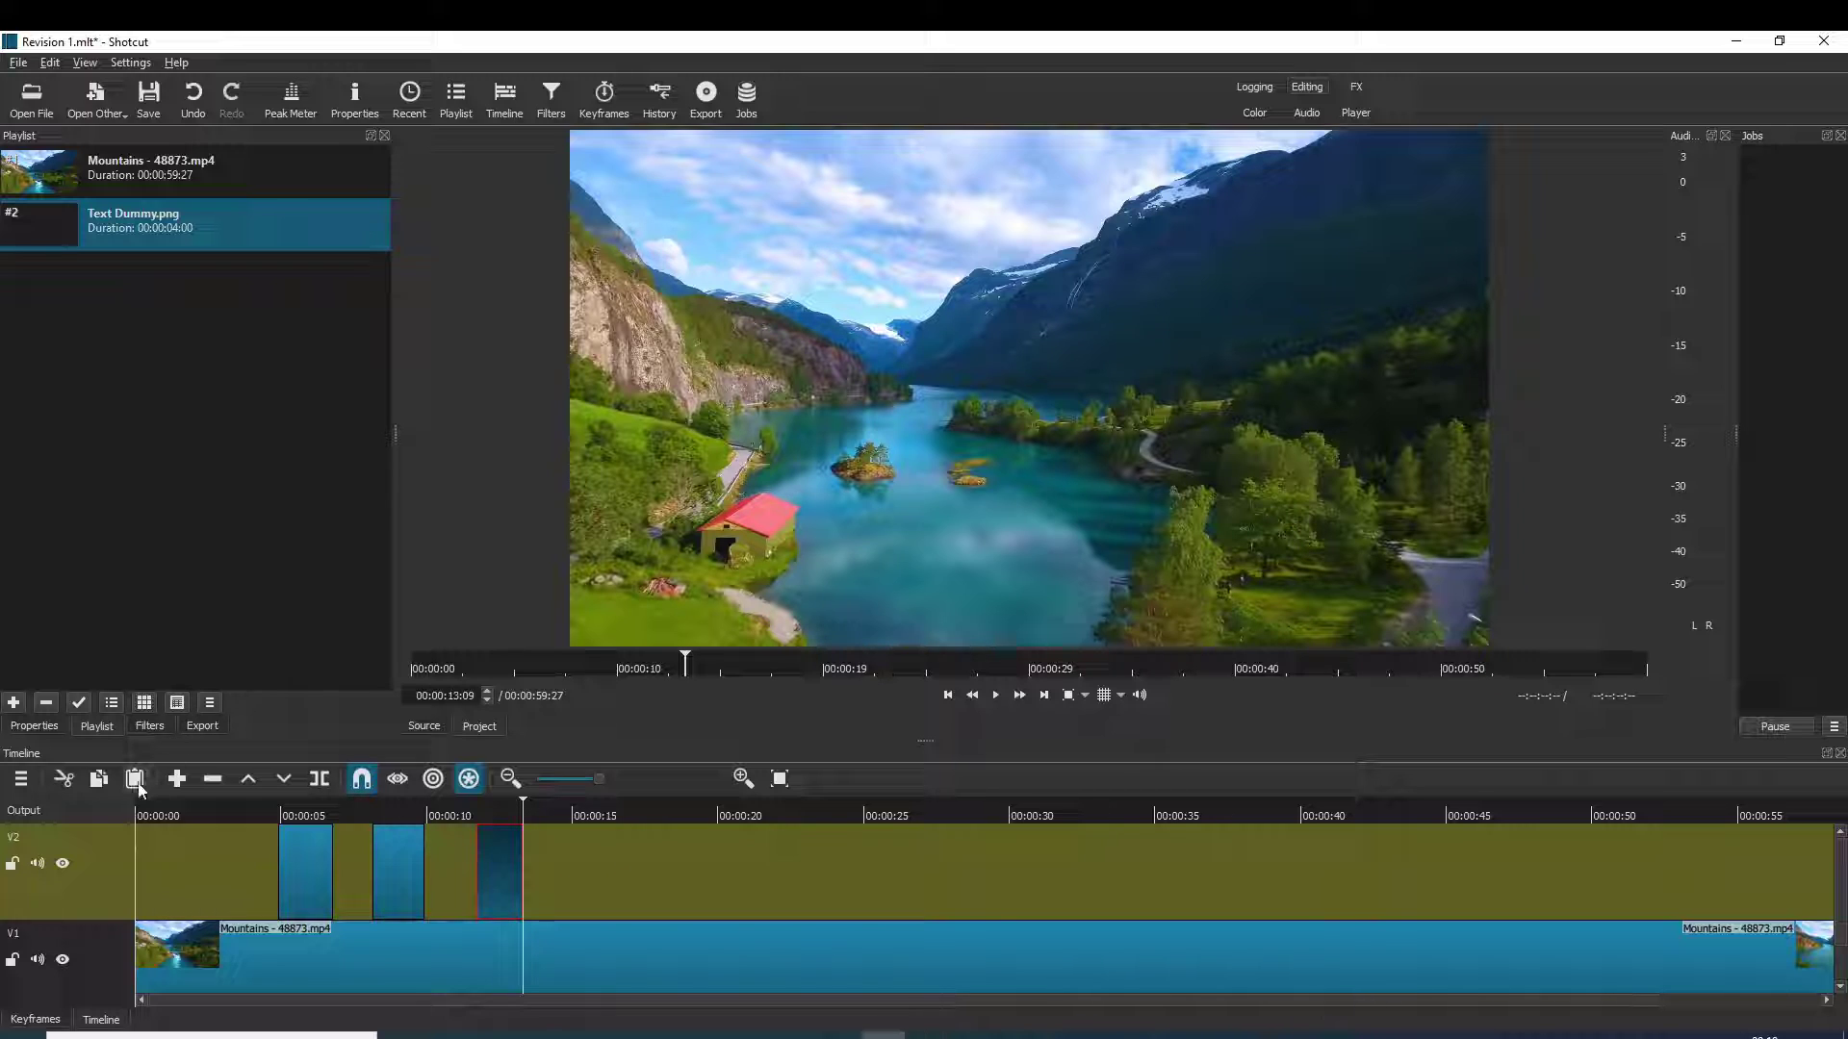
left_click(149, 727)
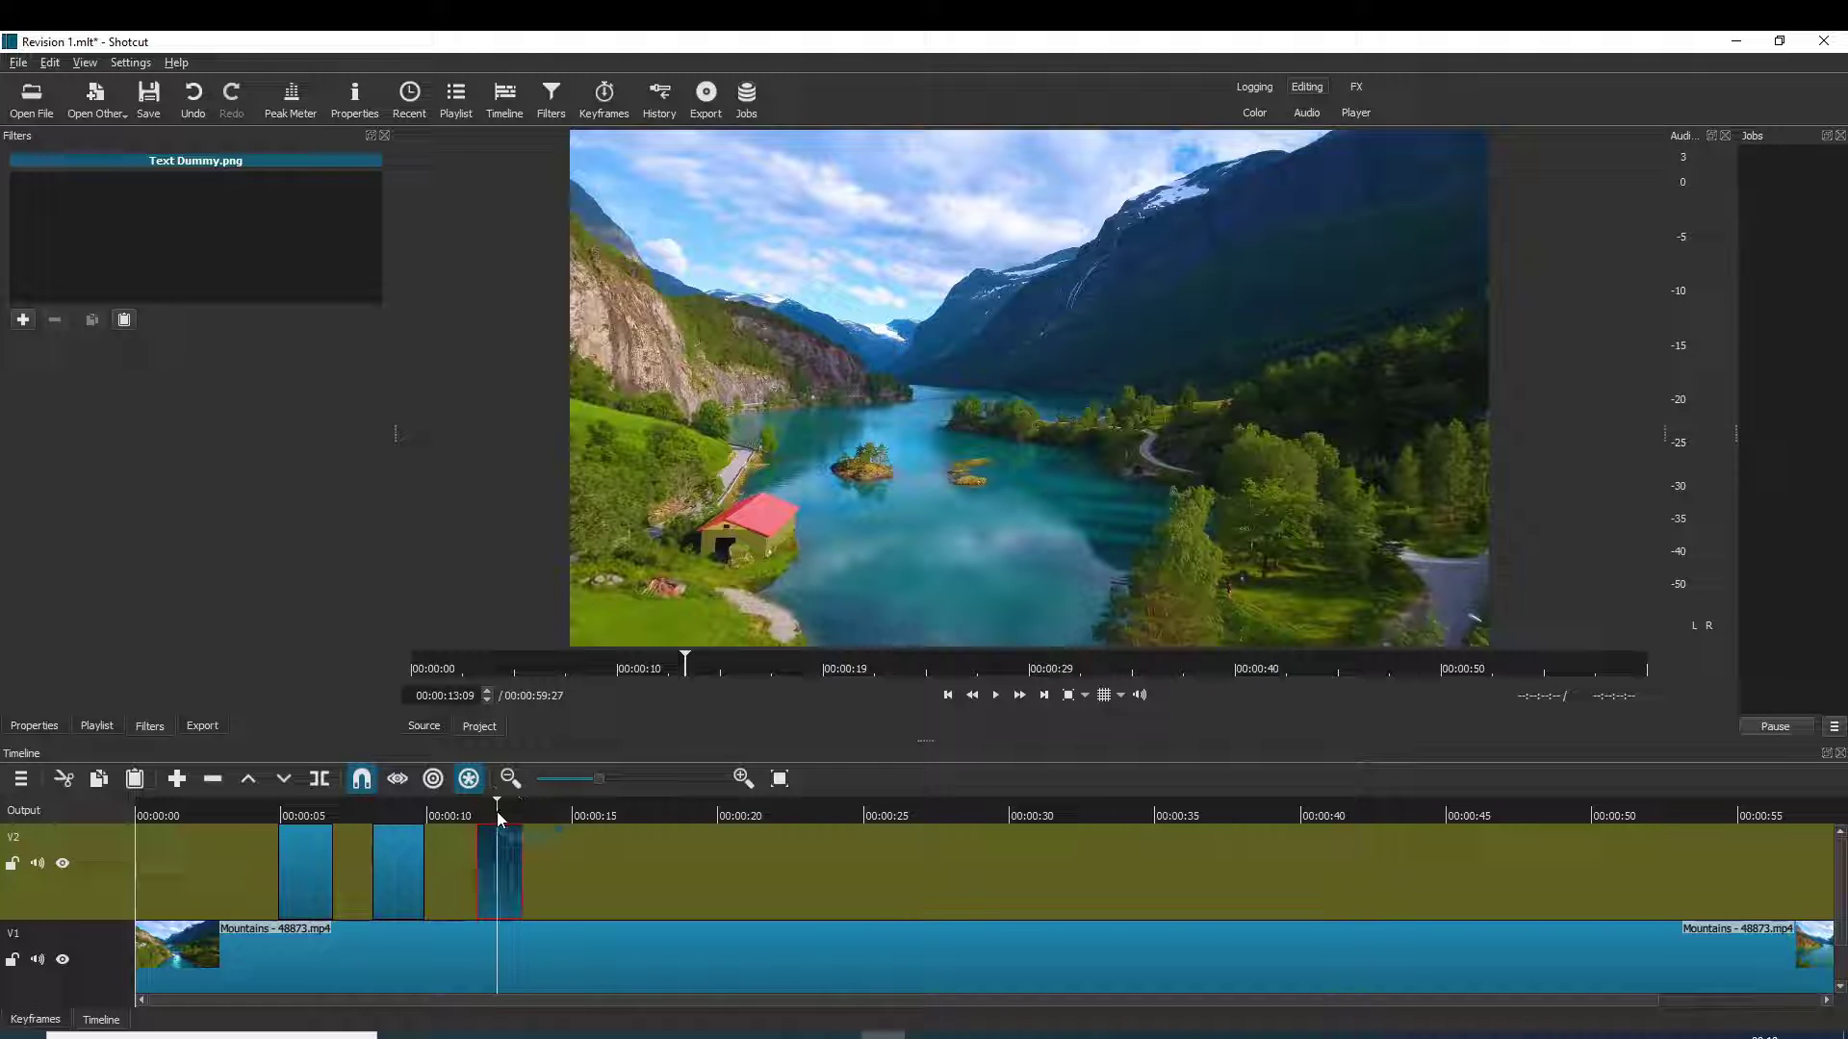
left_click(124, 320)
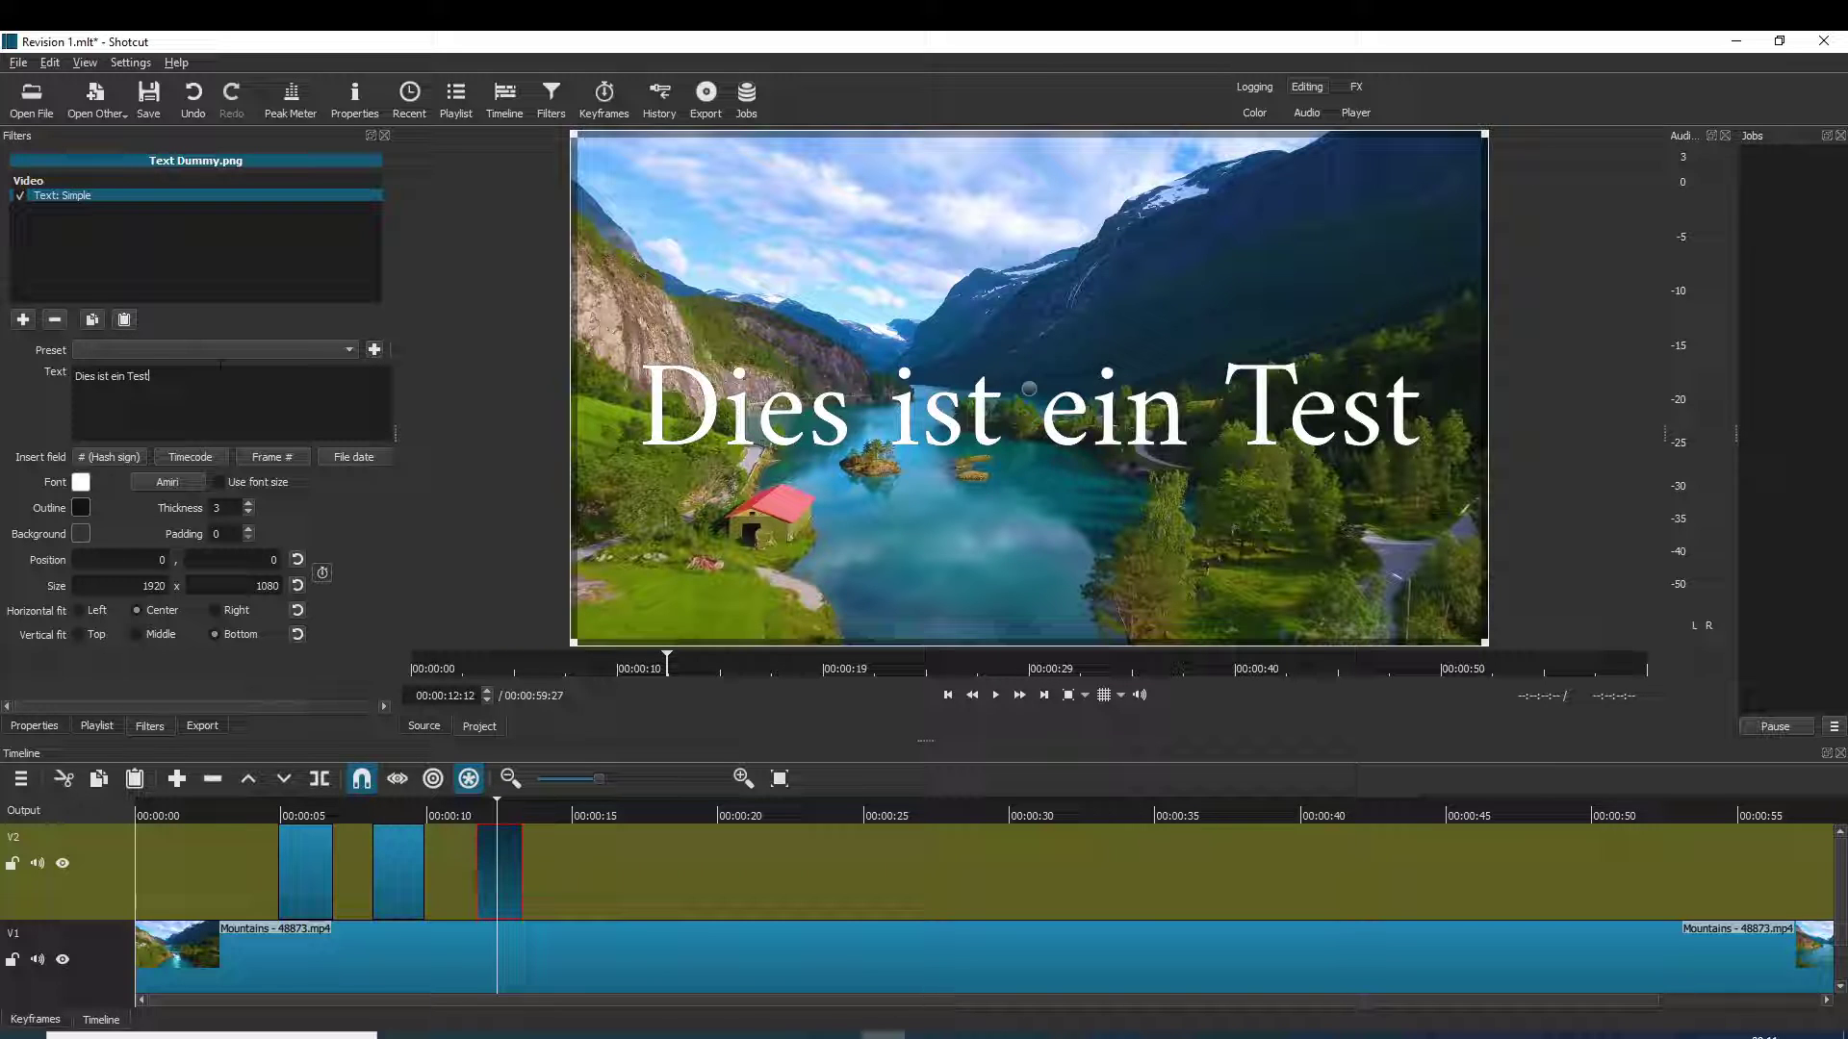
Change the third clip's text to "ich hoffe es war hilfreich" and move it up in the preview to position -2, -135
key("BackSpace")
key("BackSpace")
key("BackSpace")
key("BackSpace")
key("BackSpace")
key("BackSpace")
key("BackSpace")
key("BackSpace")
key("BackSpace")
key("BackSpace")
key("BackSpace")
key("BackSpace")
key("BackSpace")
key("BackSpace")
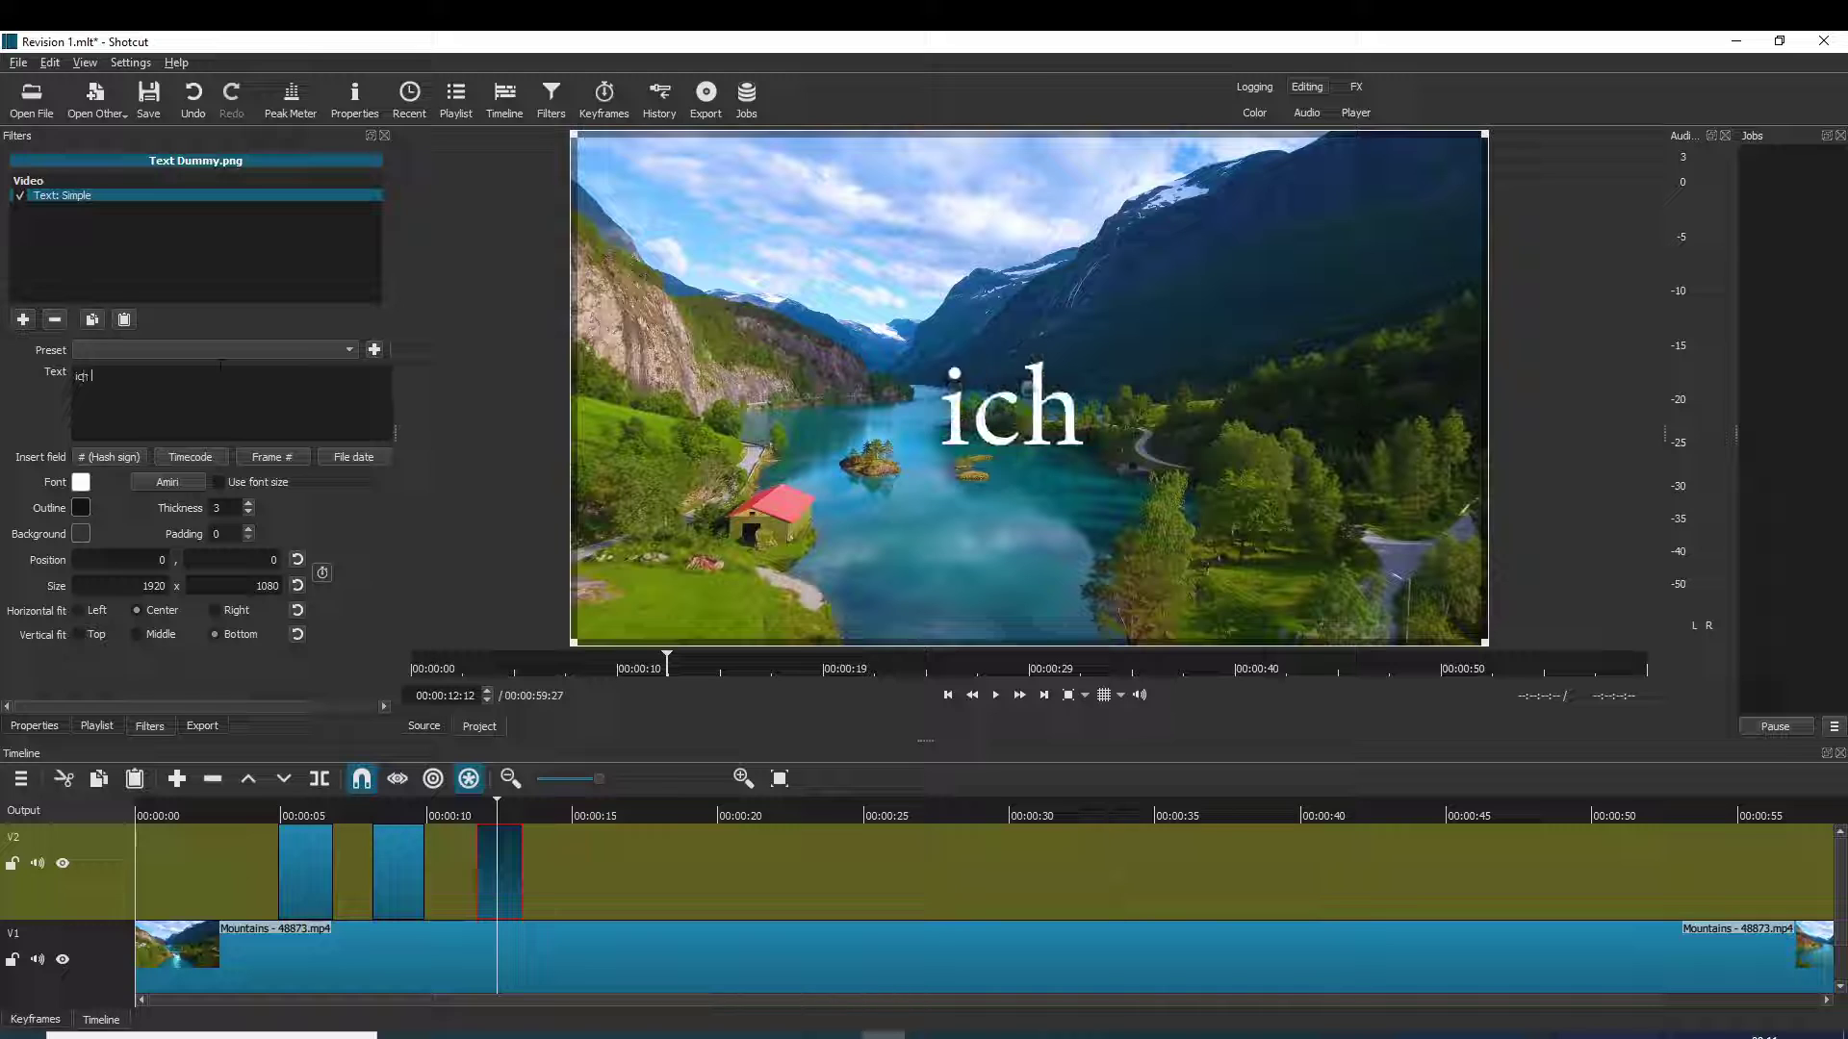
type("ffe")
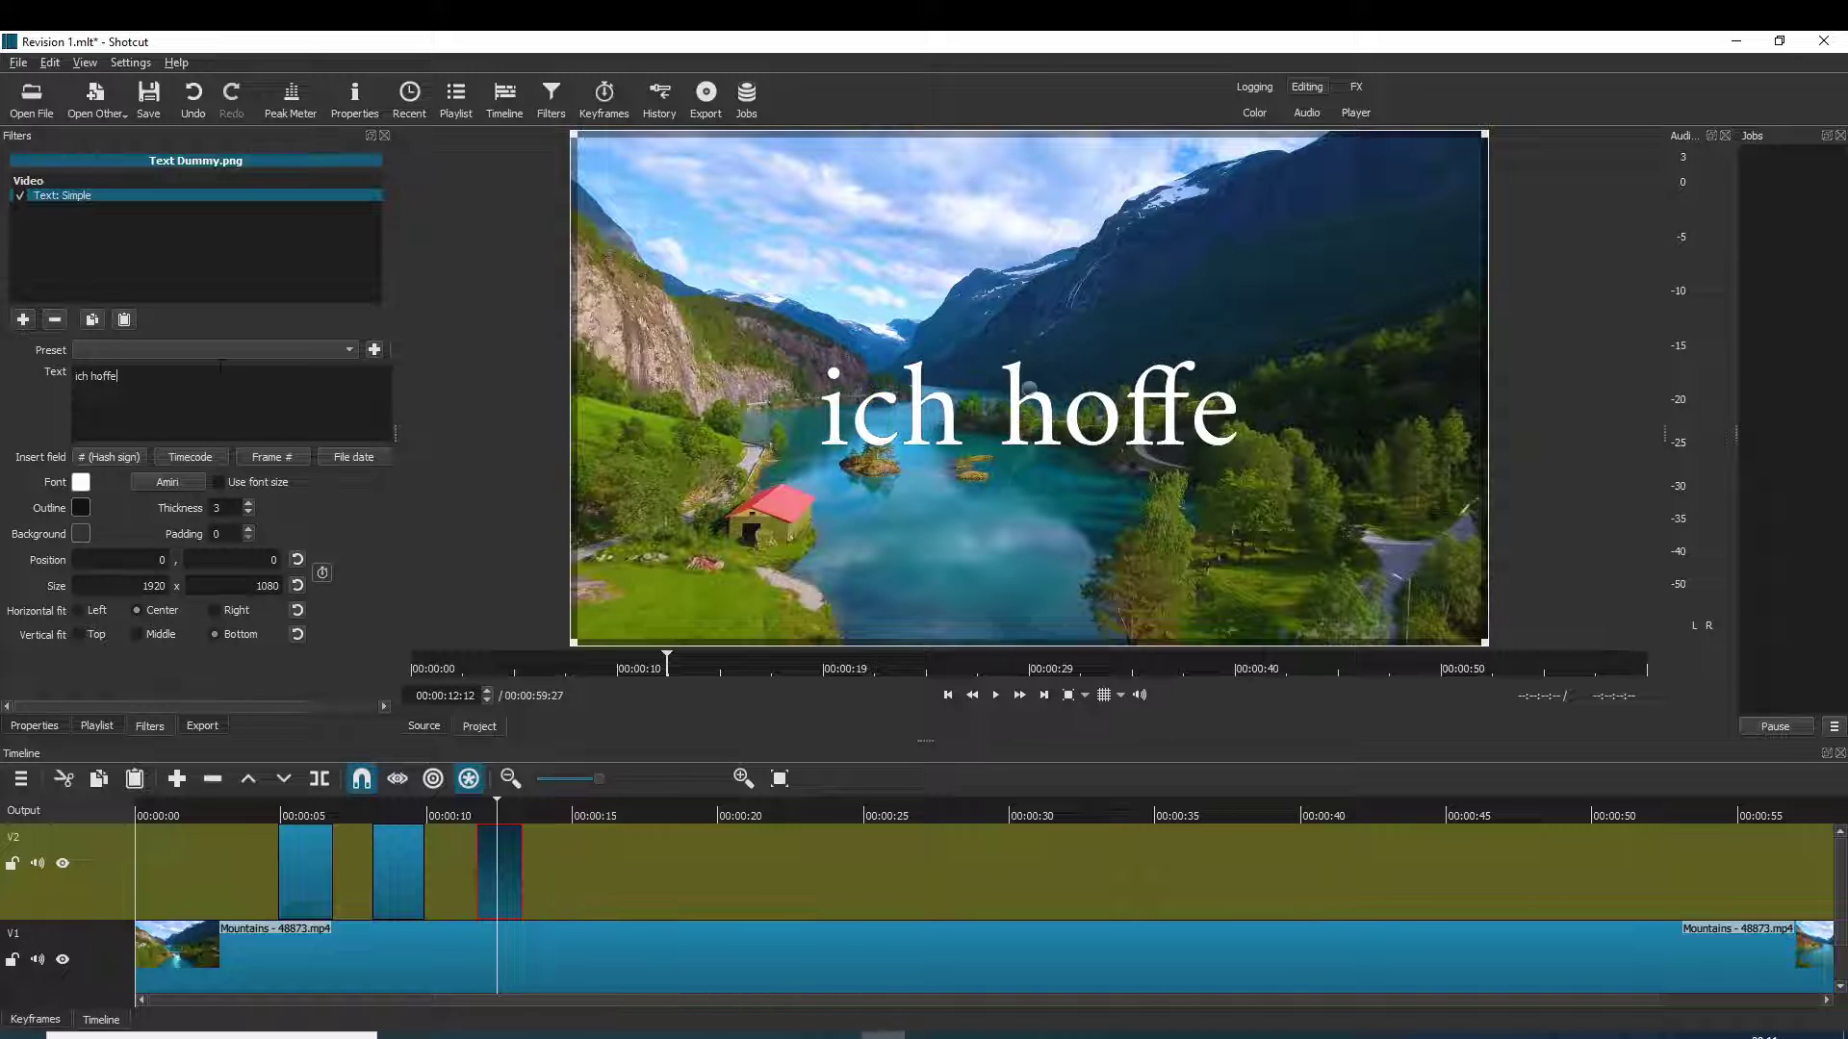
type(" es w")
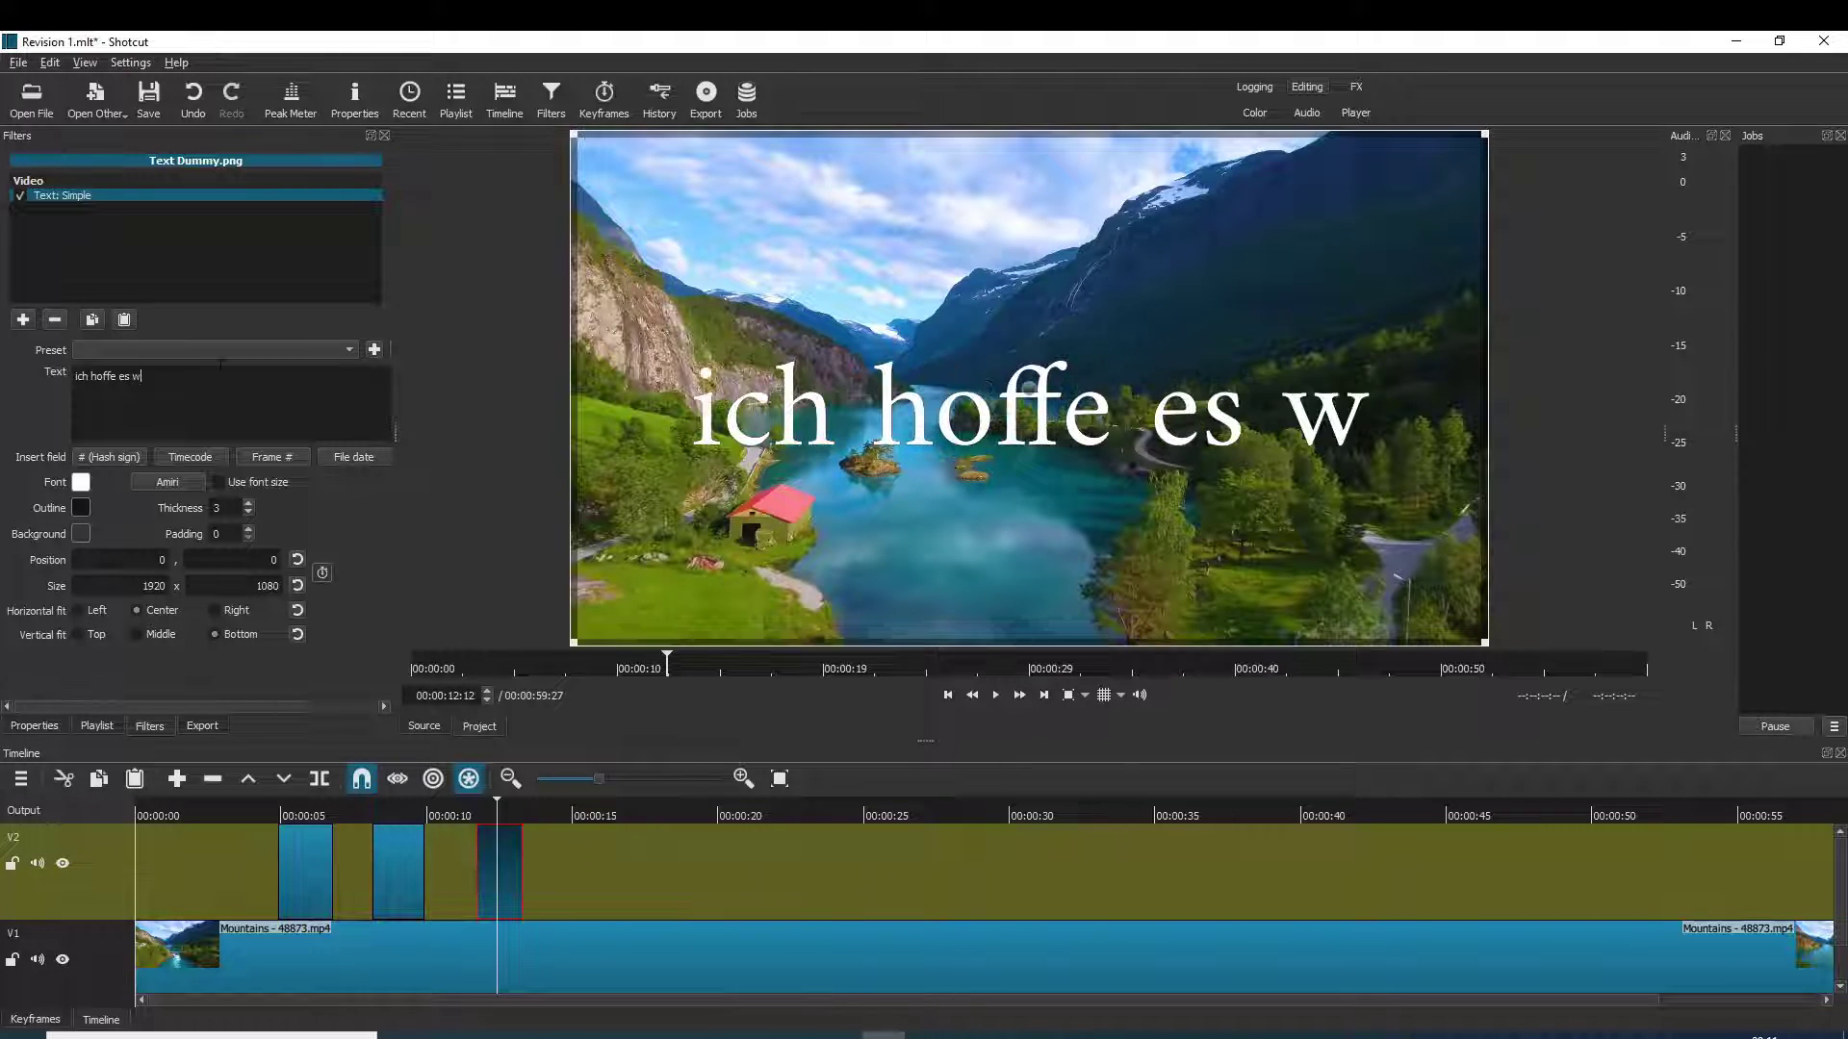
type("ar hi")
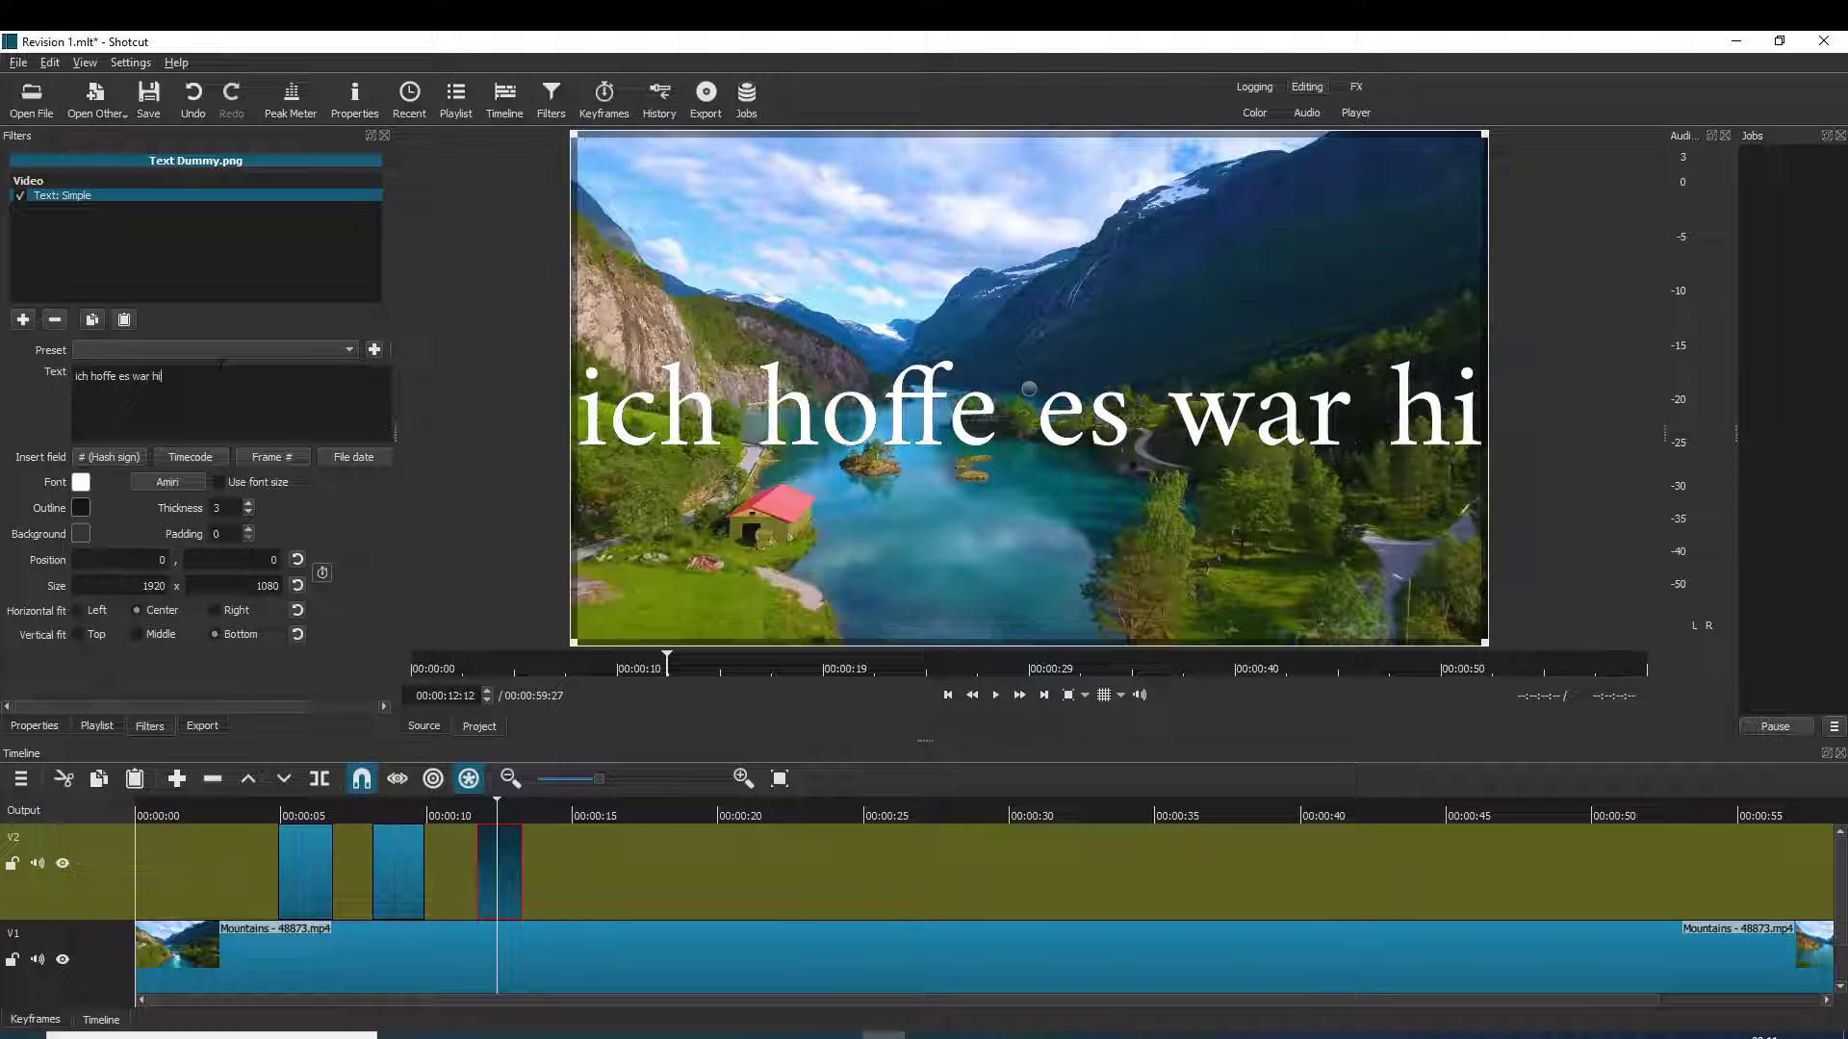
type("lfreich")
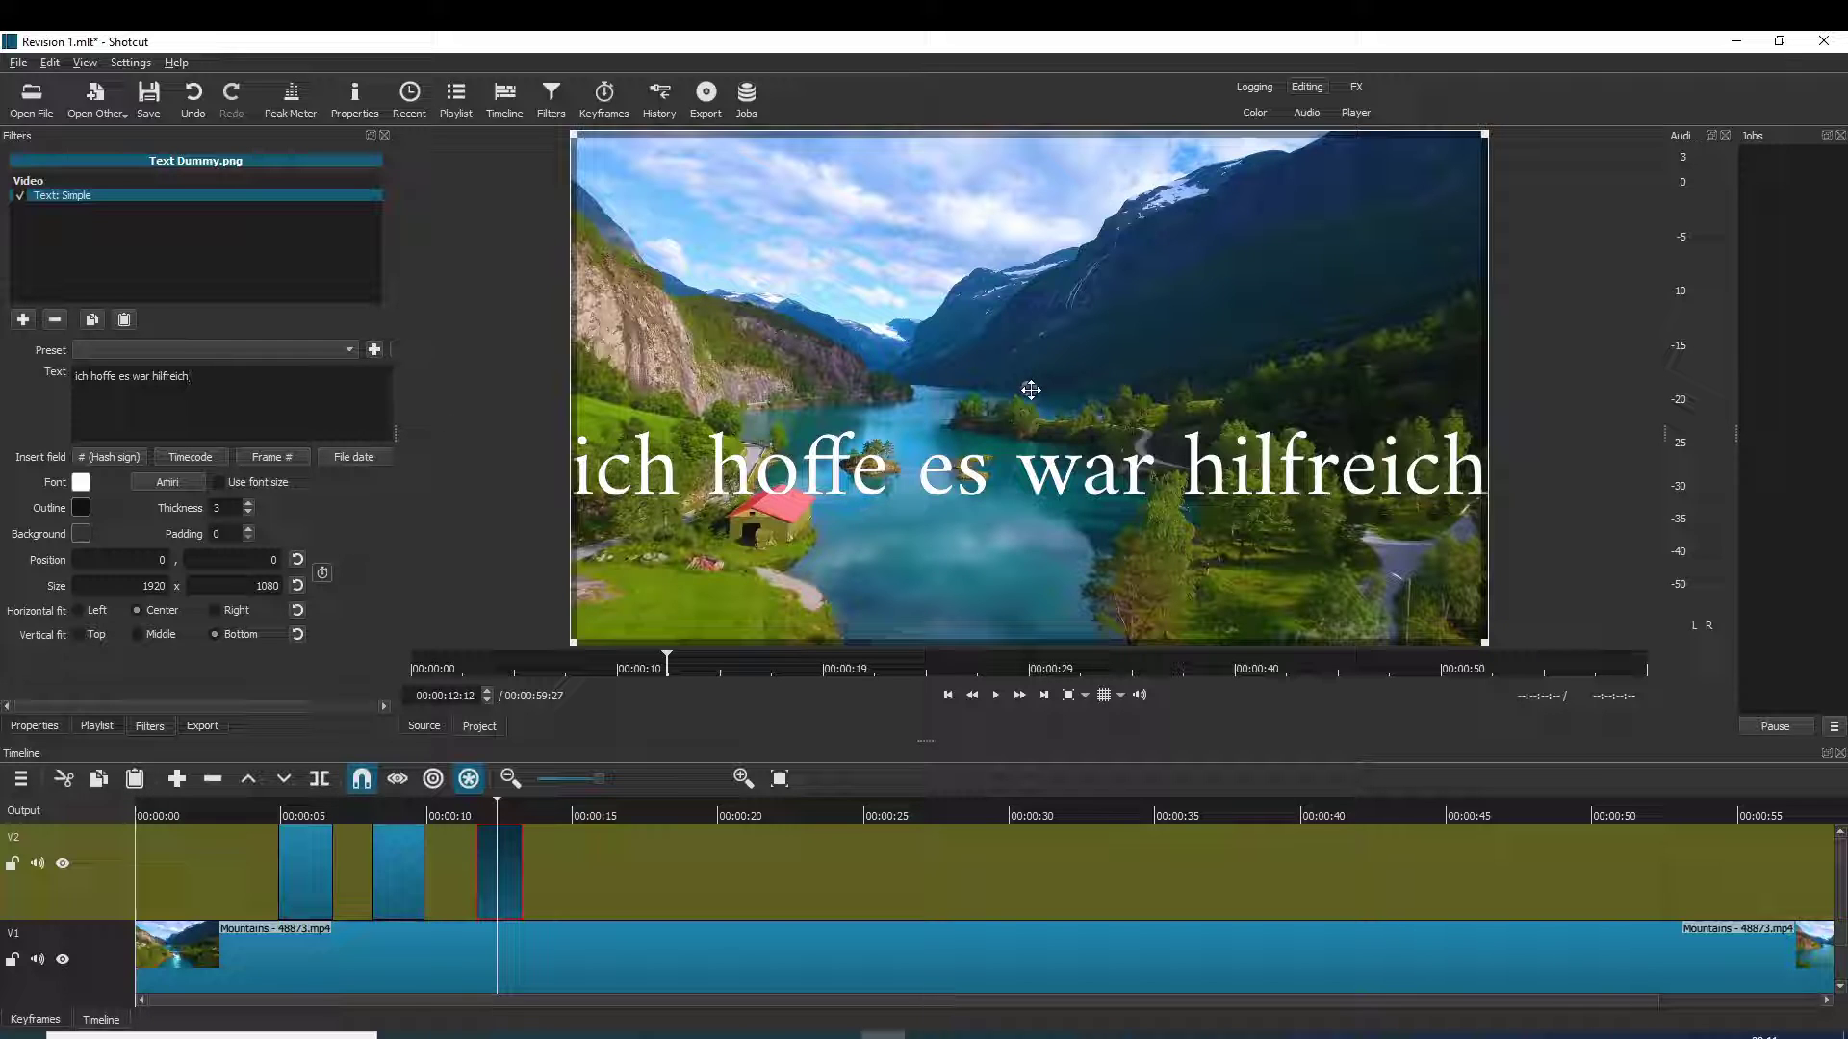
left_click_drag(1031, 389, 1030, 315)
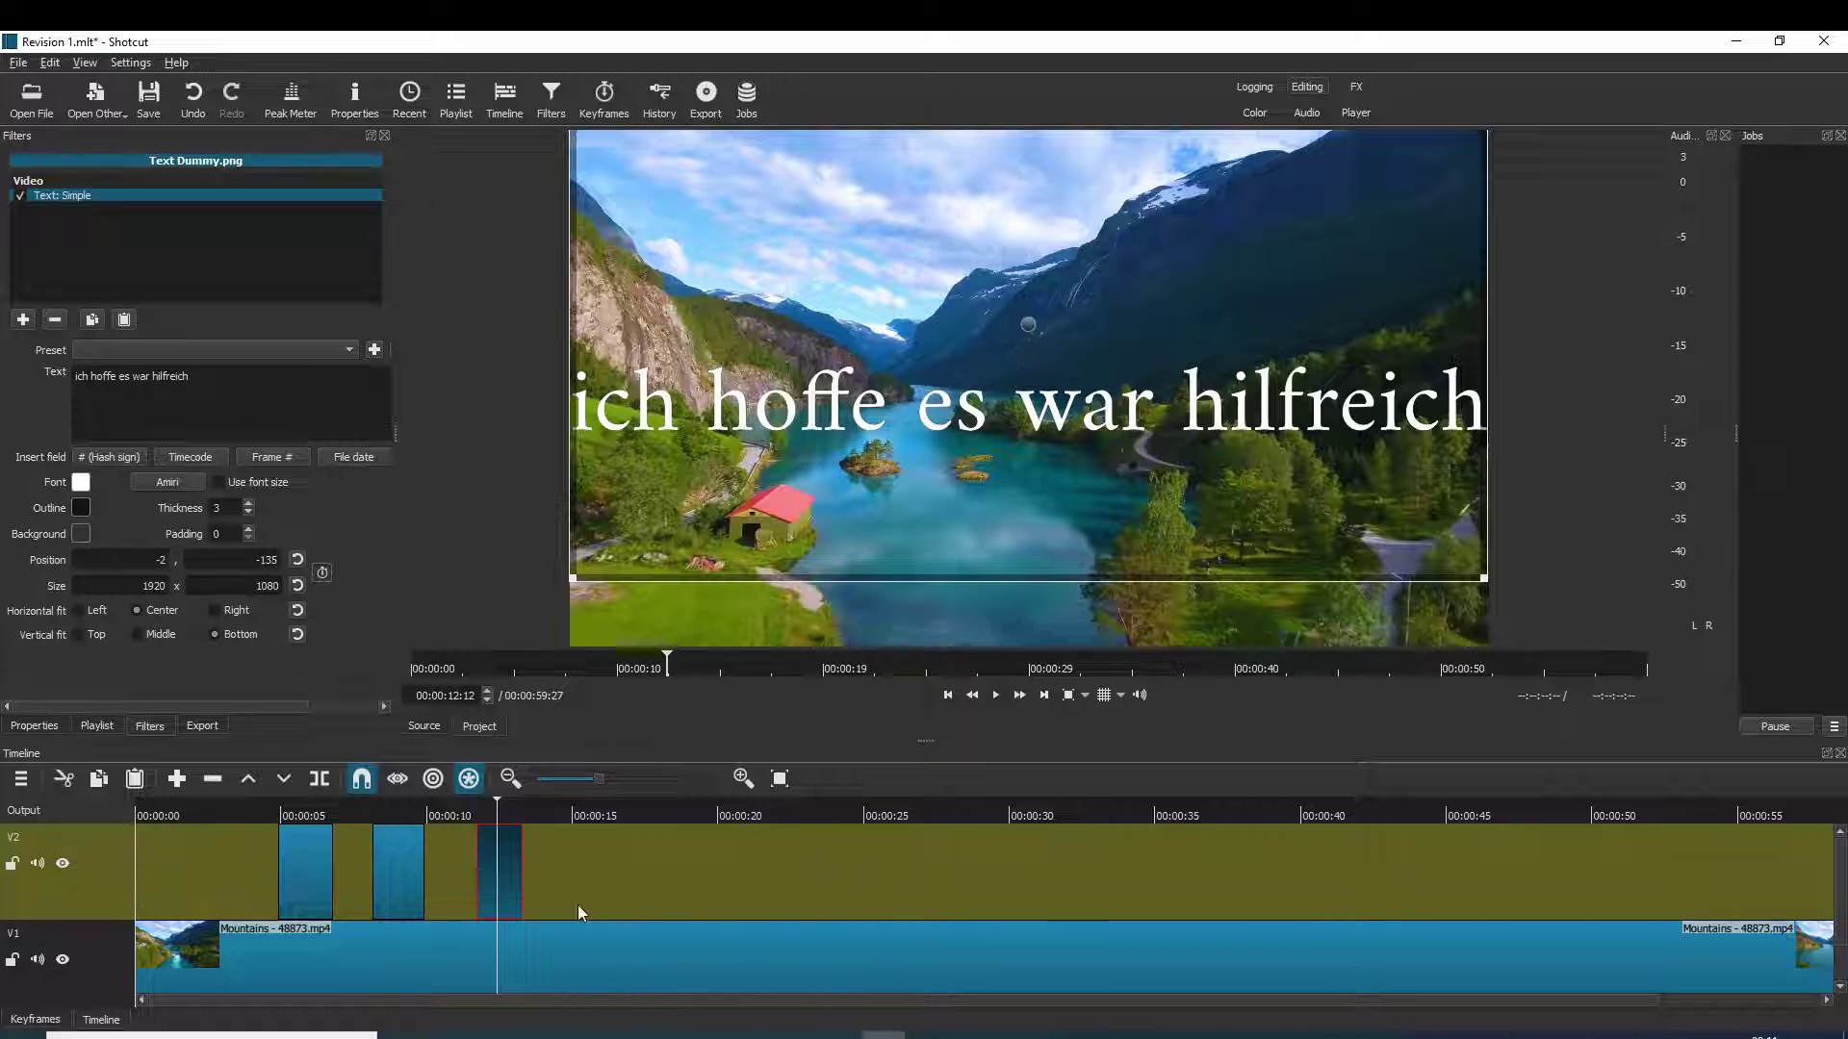
Deselect the clip and play the timeline from about 3 seconds to check all three text overlays
key("ctrl+d")
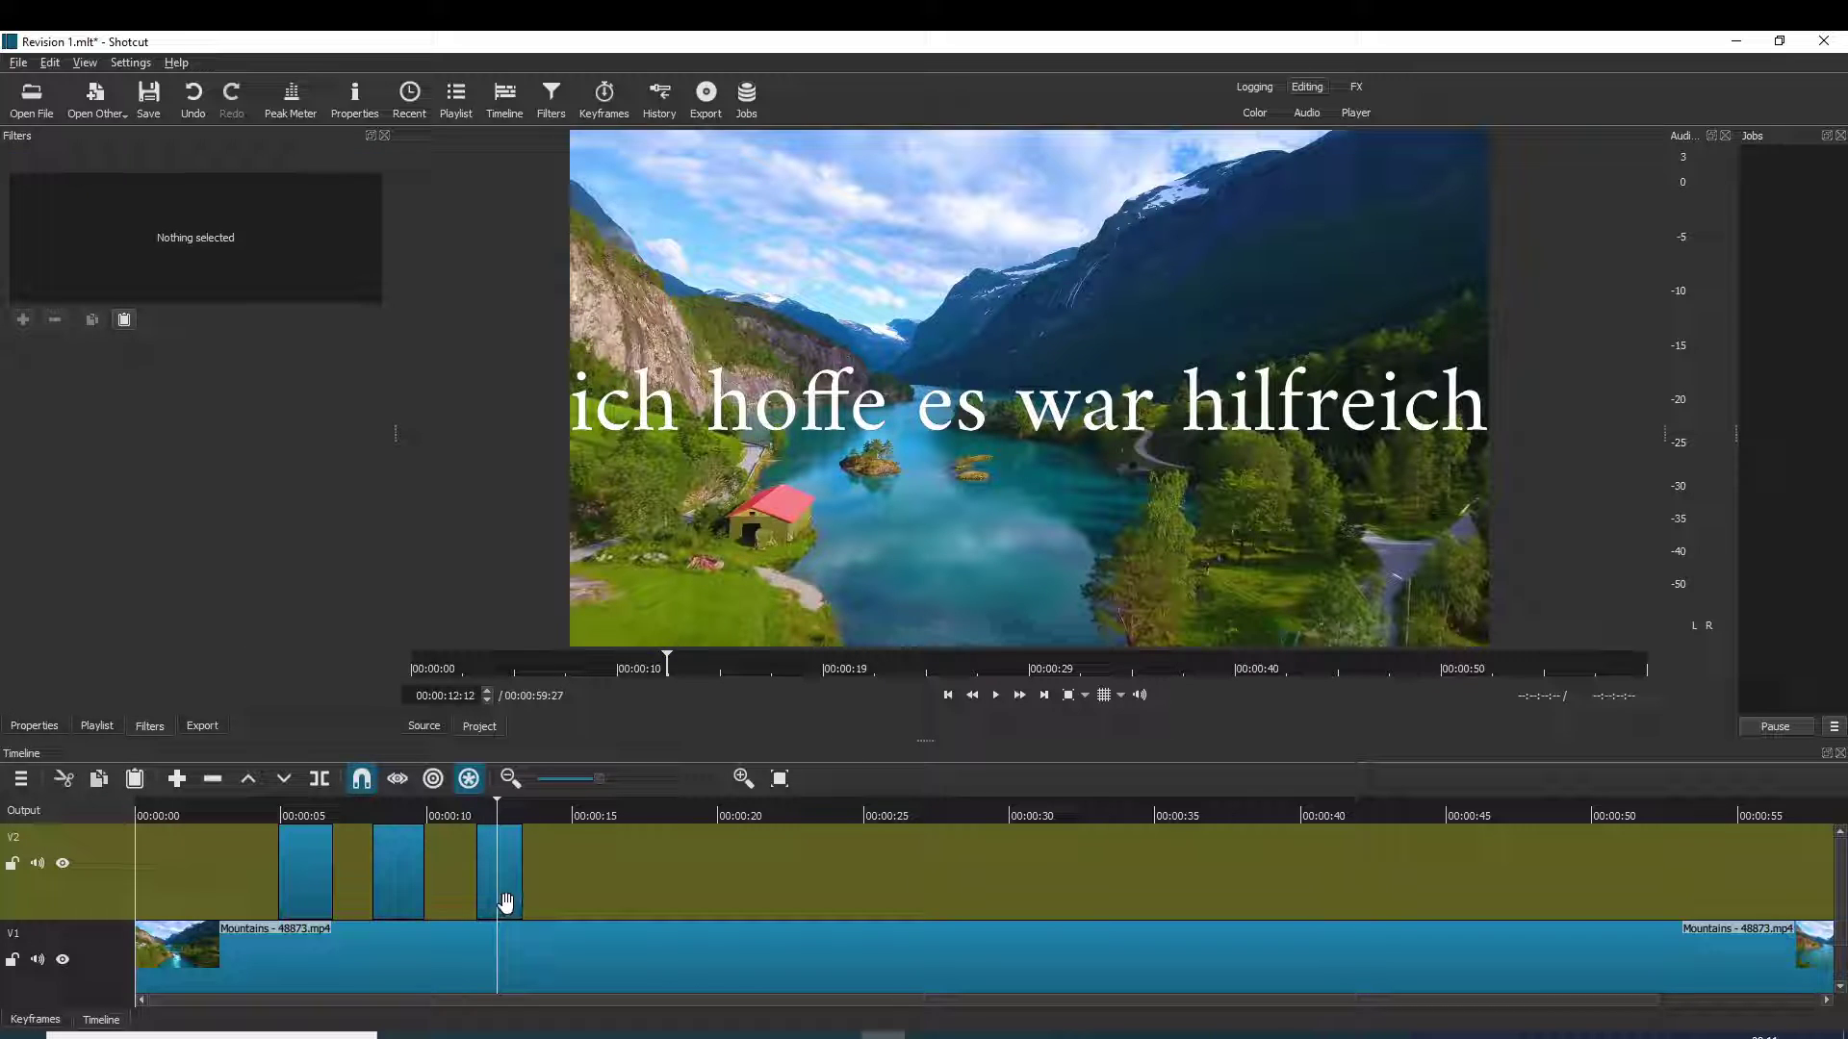
left_click(233, 808)
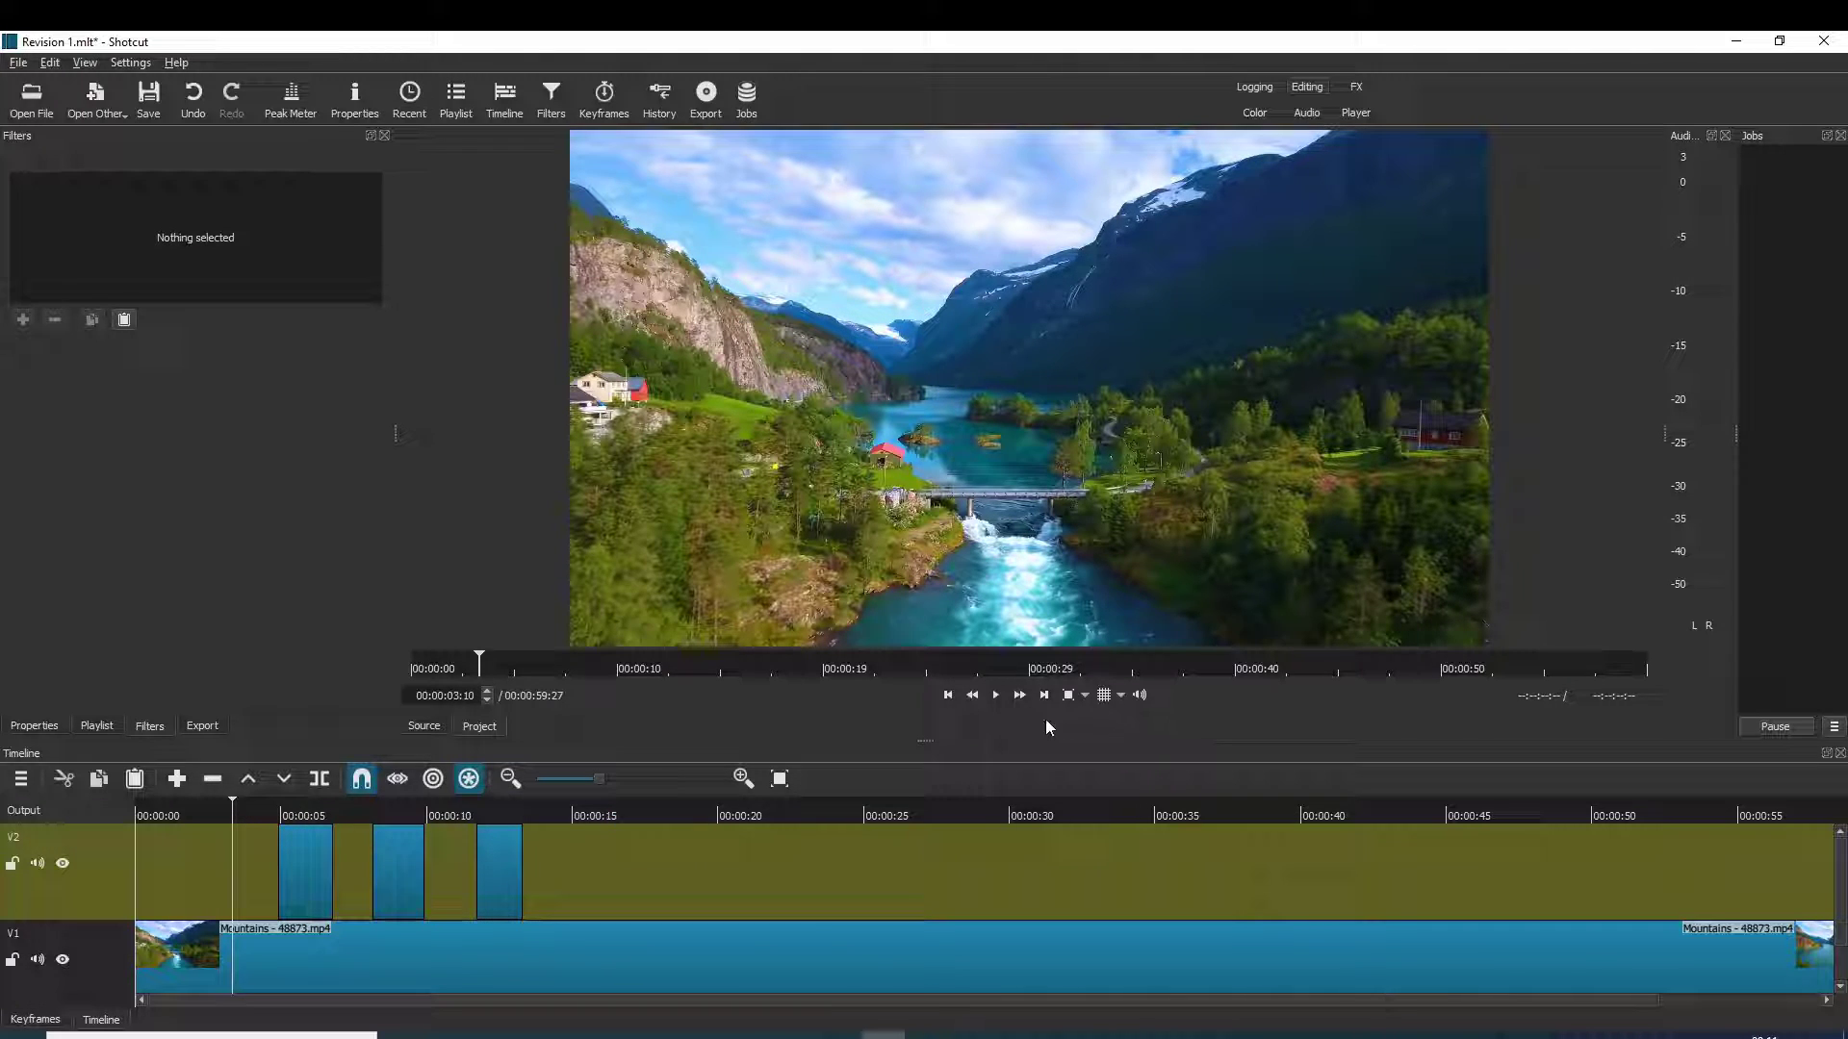
left_click(1001, 693)
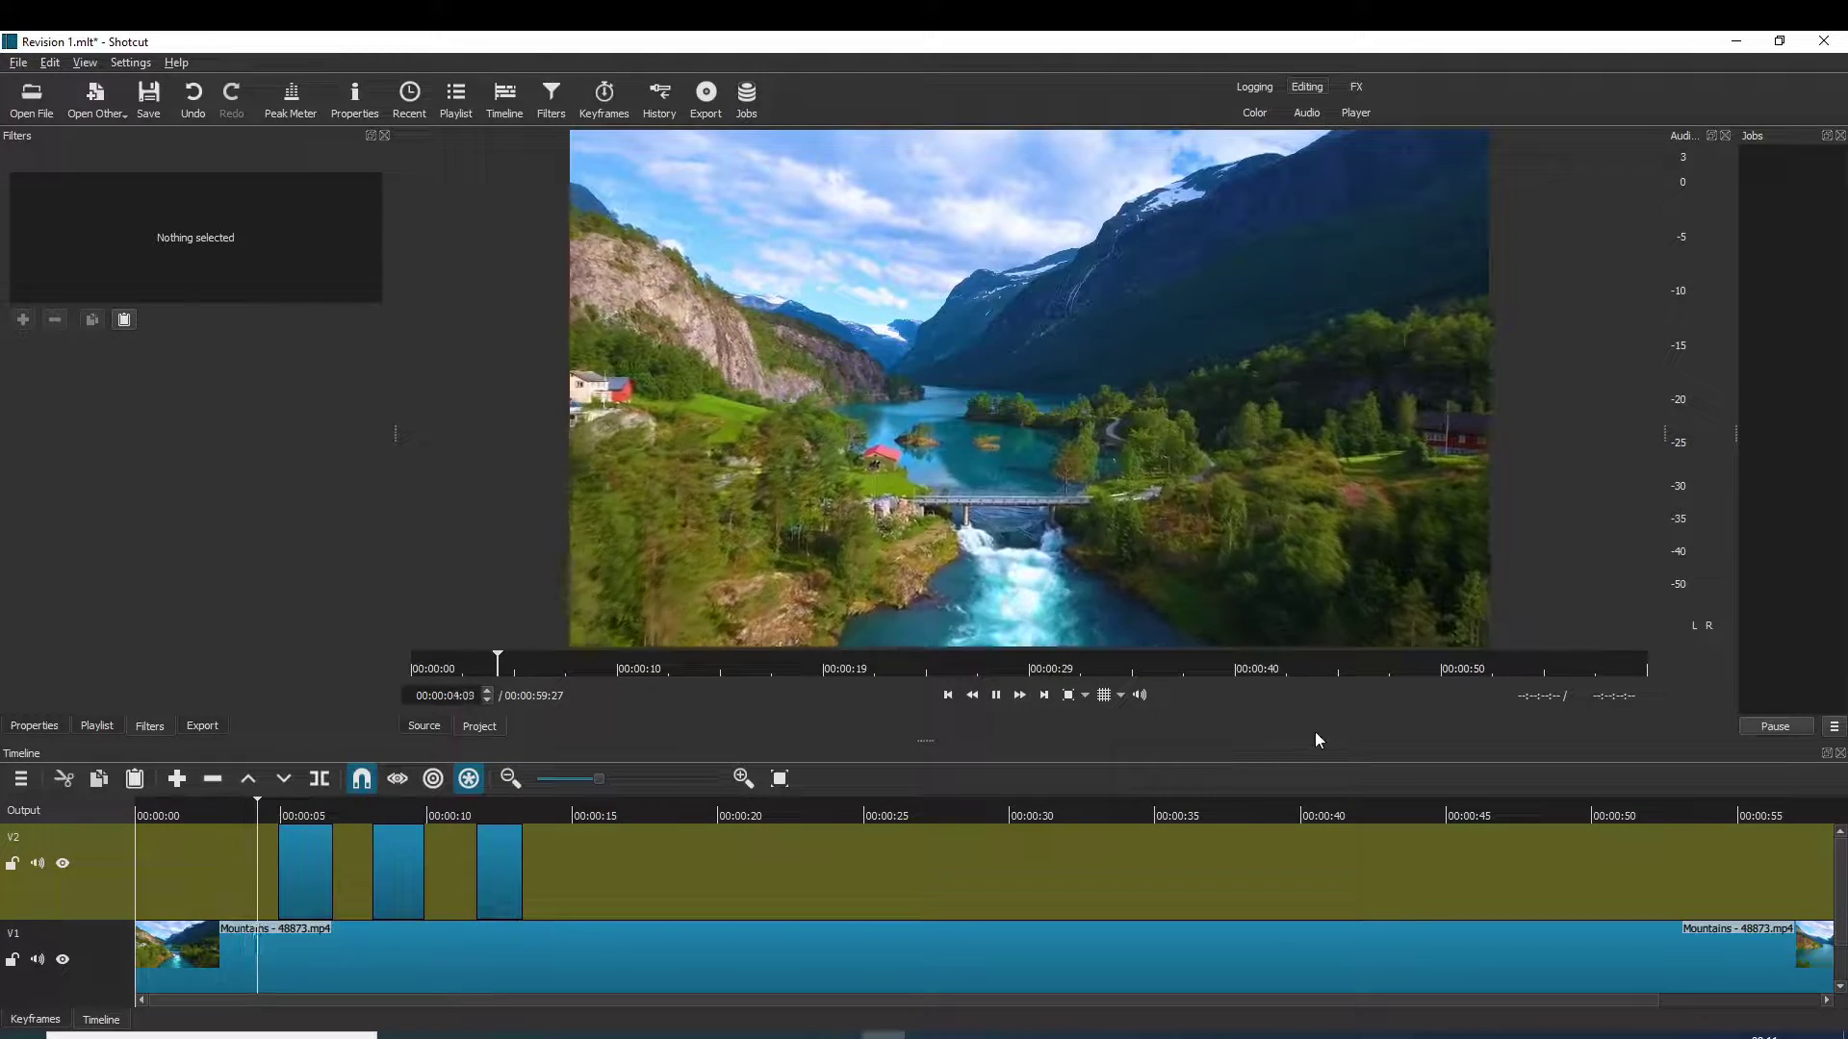